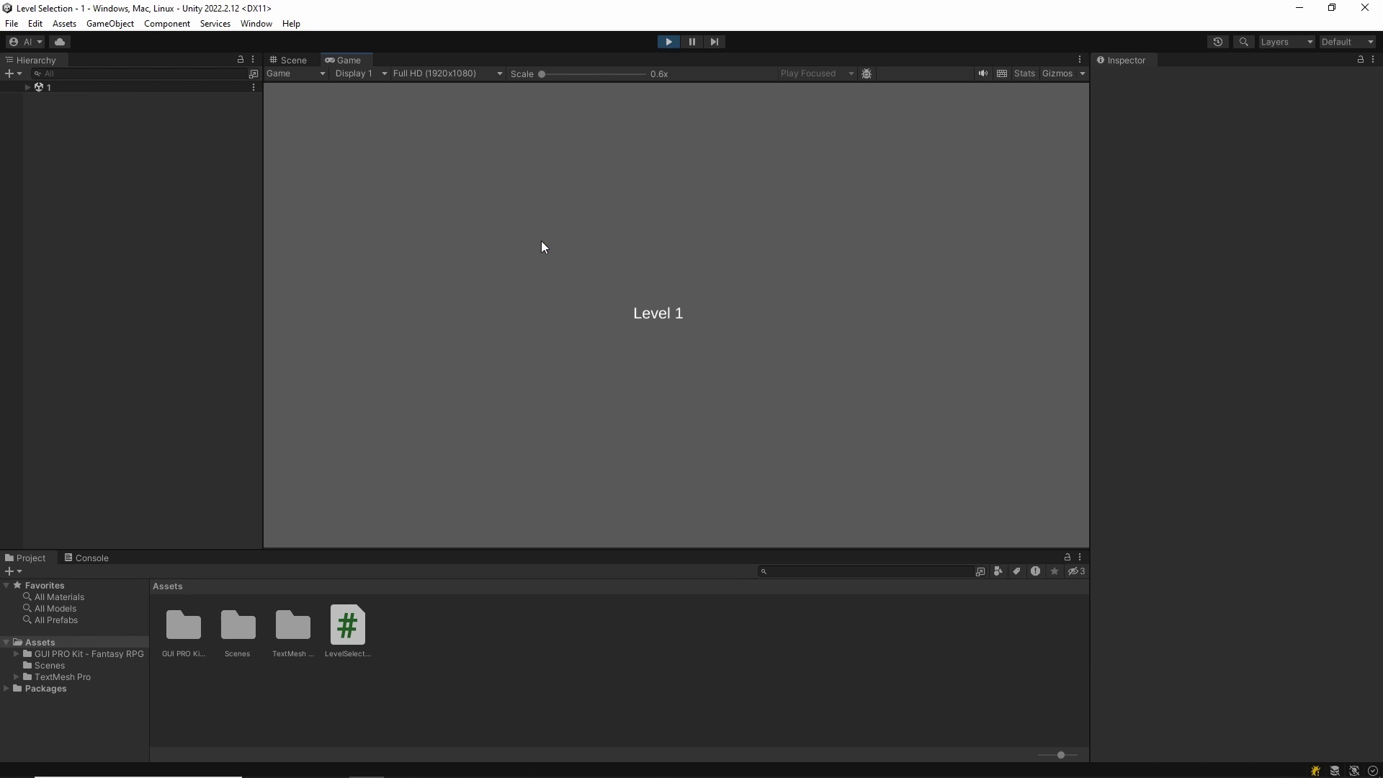
Step: Load Level 2 with button 2 of the level-select menu, then exit Play mode
left_click(667, 323)
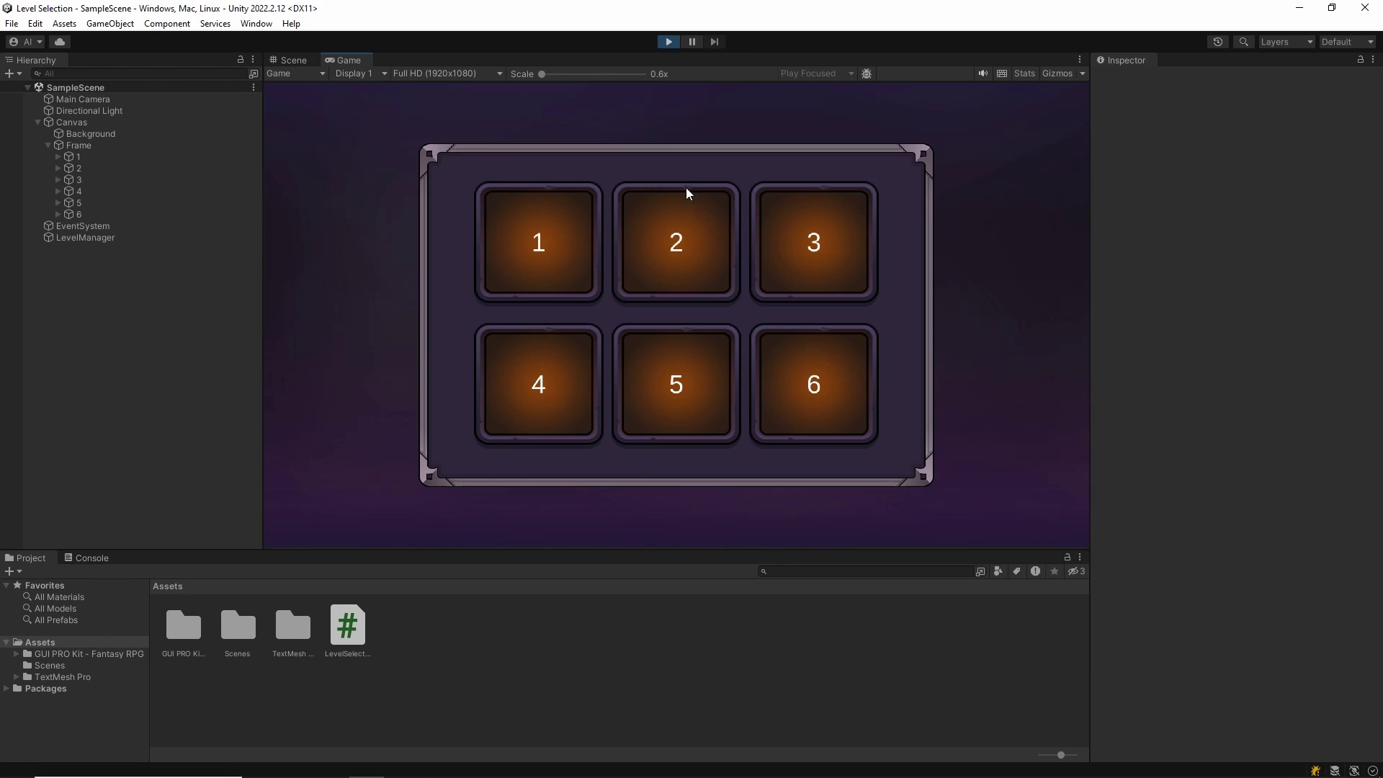
left_click(680, 273)
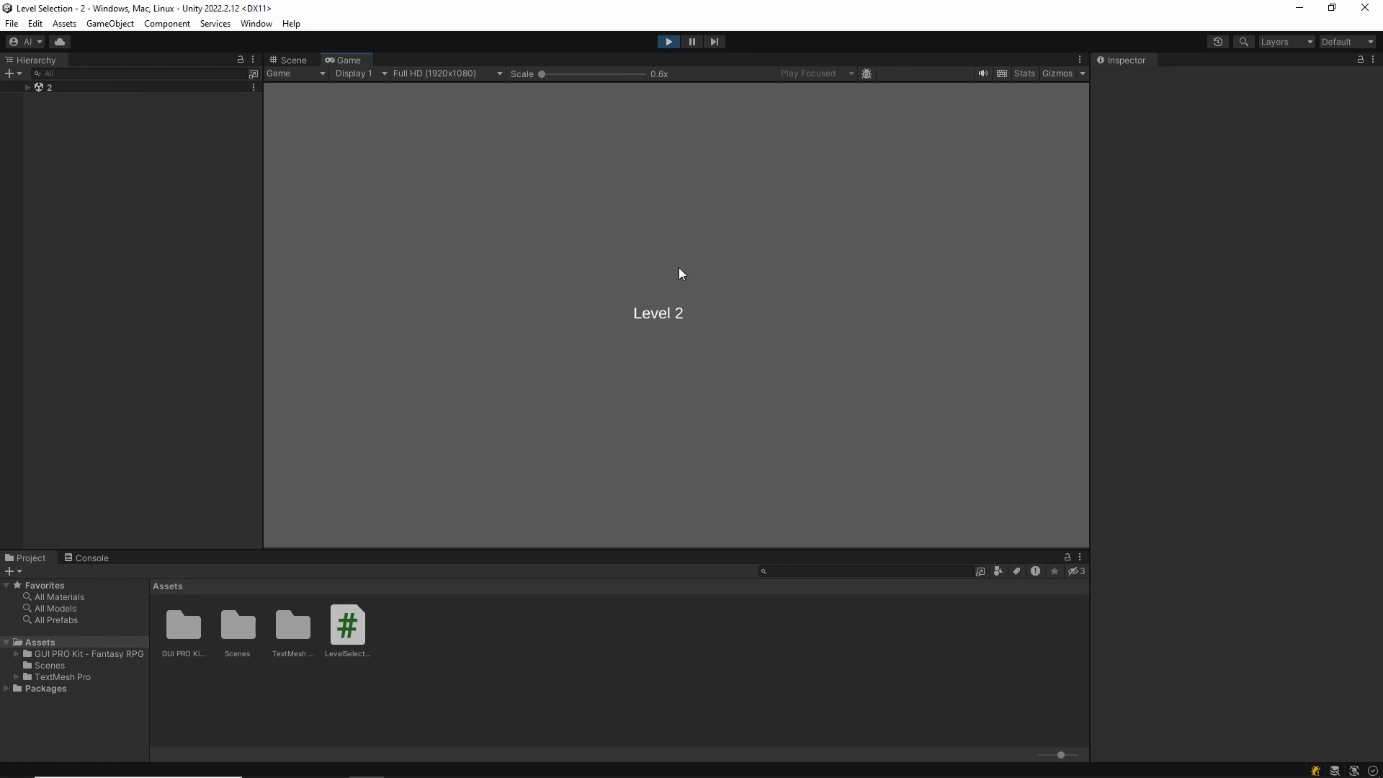
left_click(676, 43)
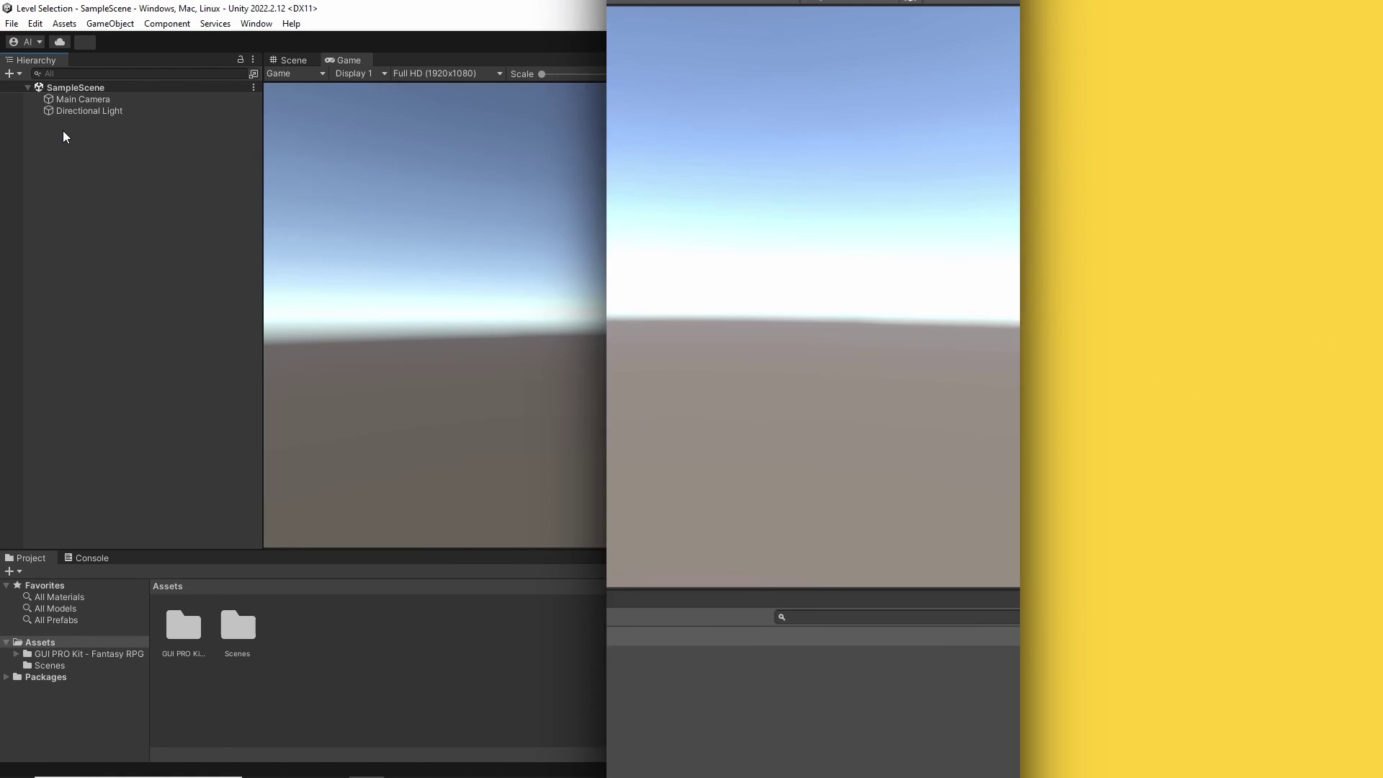
Step: Create a UI Image on a new Canvas and stretch it to fill the whole canvas
right_click(62, 132)
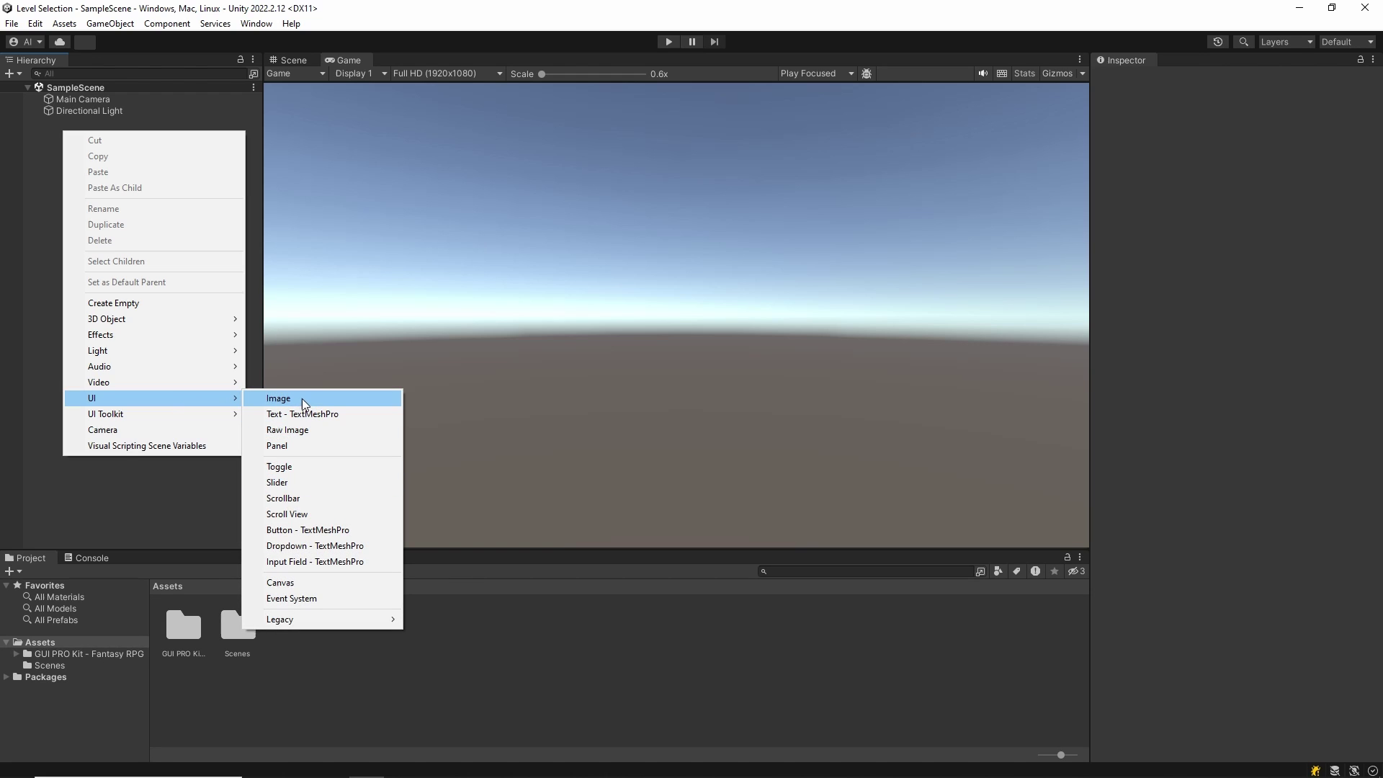
left_click(301, 399)
double_click(1230, 148)
type("0")
key("Tab")
key("BackSpace")
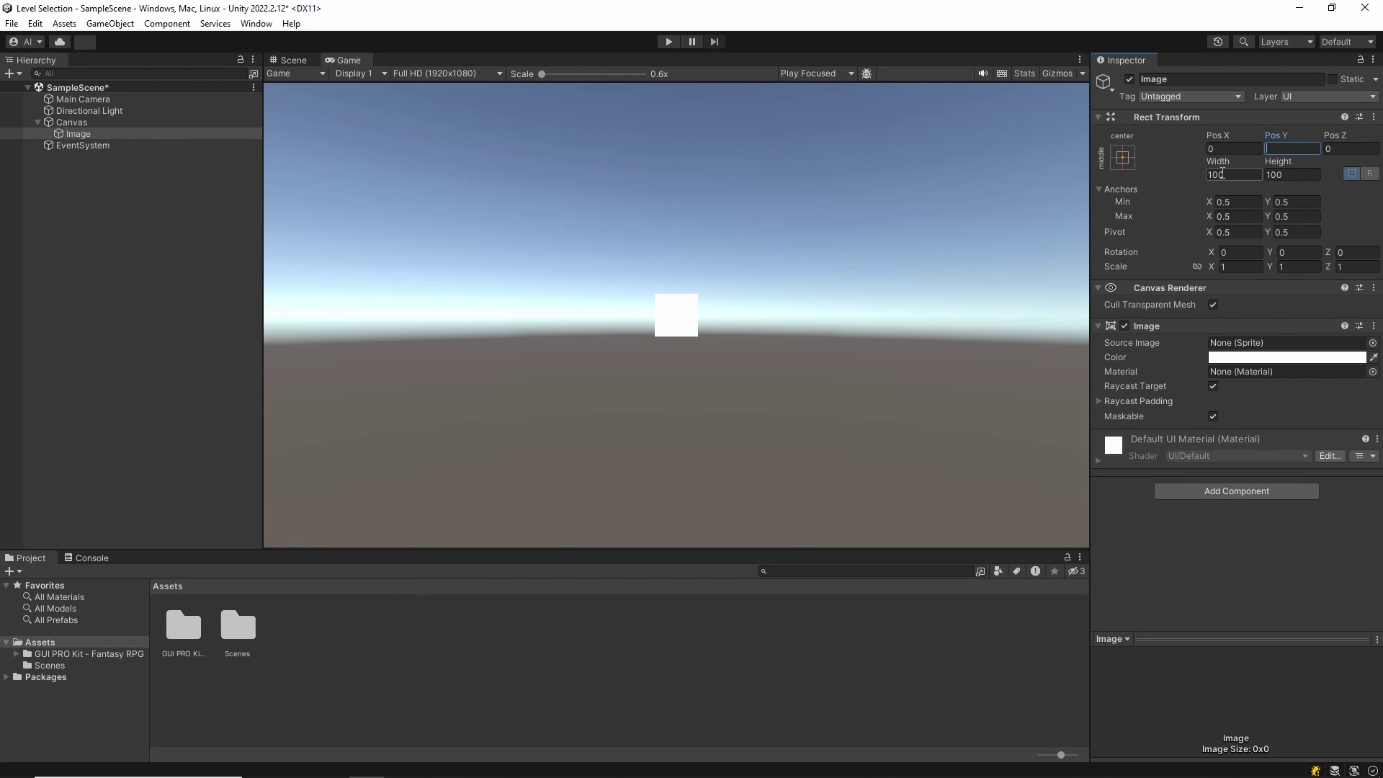
left_click(1122, 157)
left_click(1277, 374, "alt")
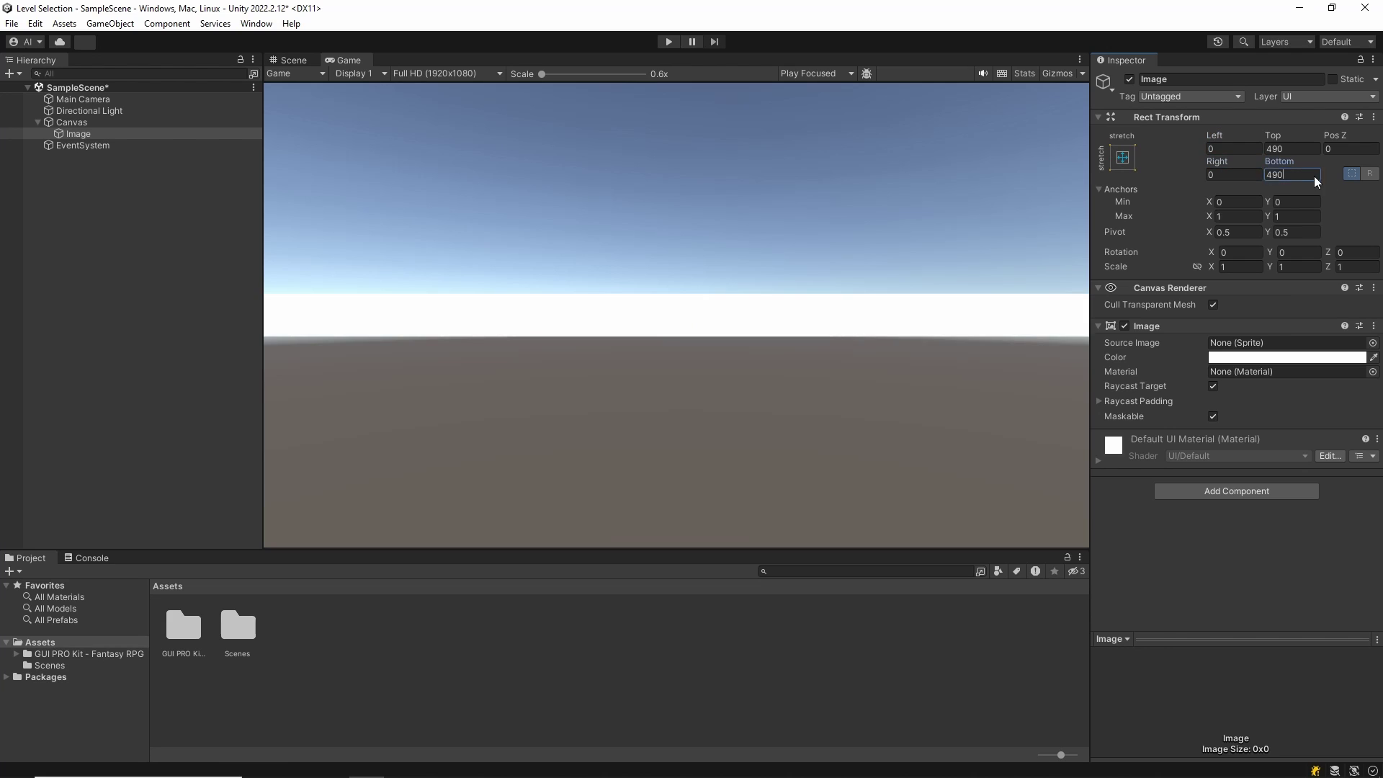
Step: Rename the image to Background and give it the purple background sprite
left_click(123, 134)
type("Backgro")
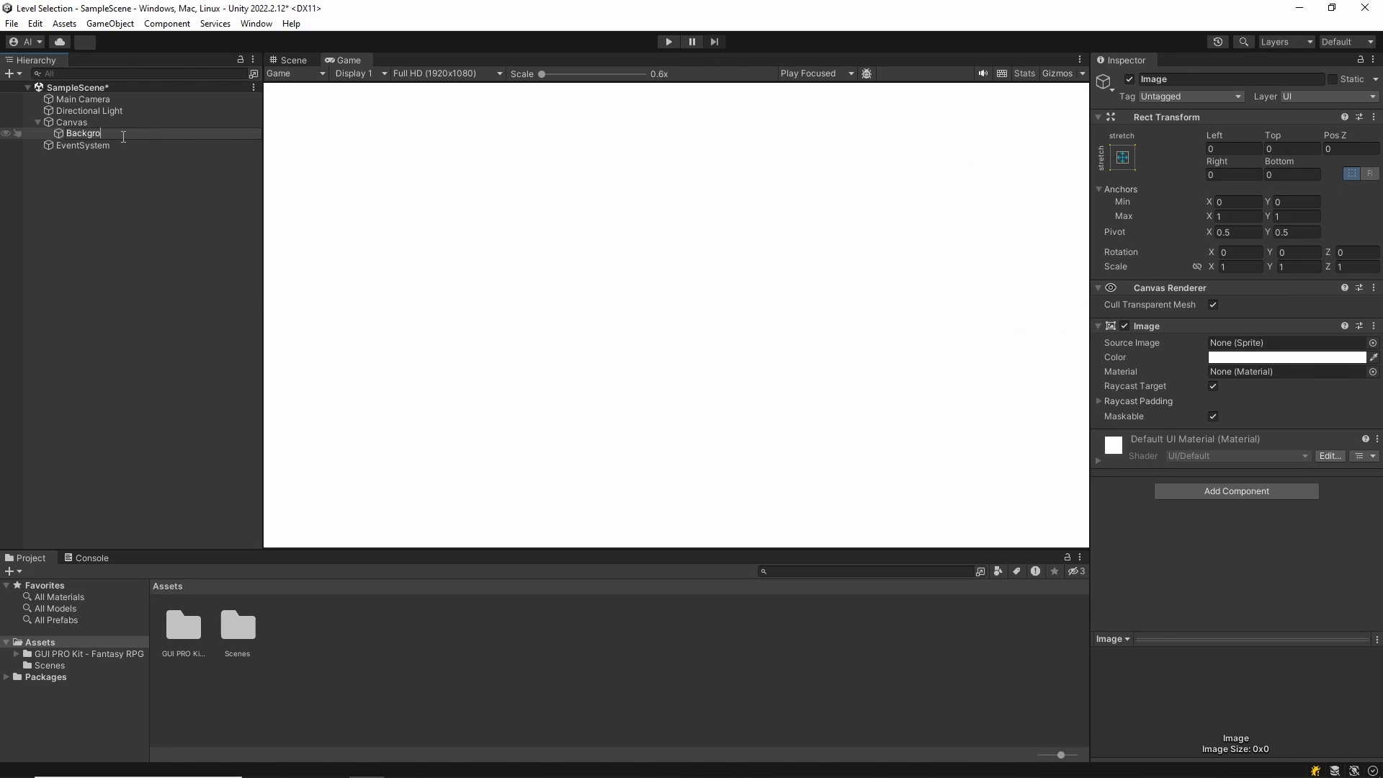
type("und")
key("Return")
left_click(1372, 342)
type("ba")
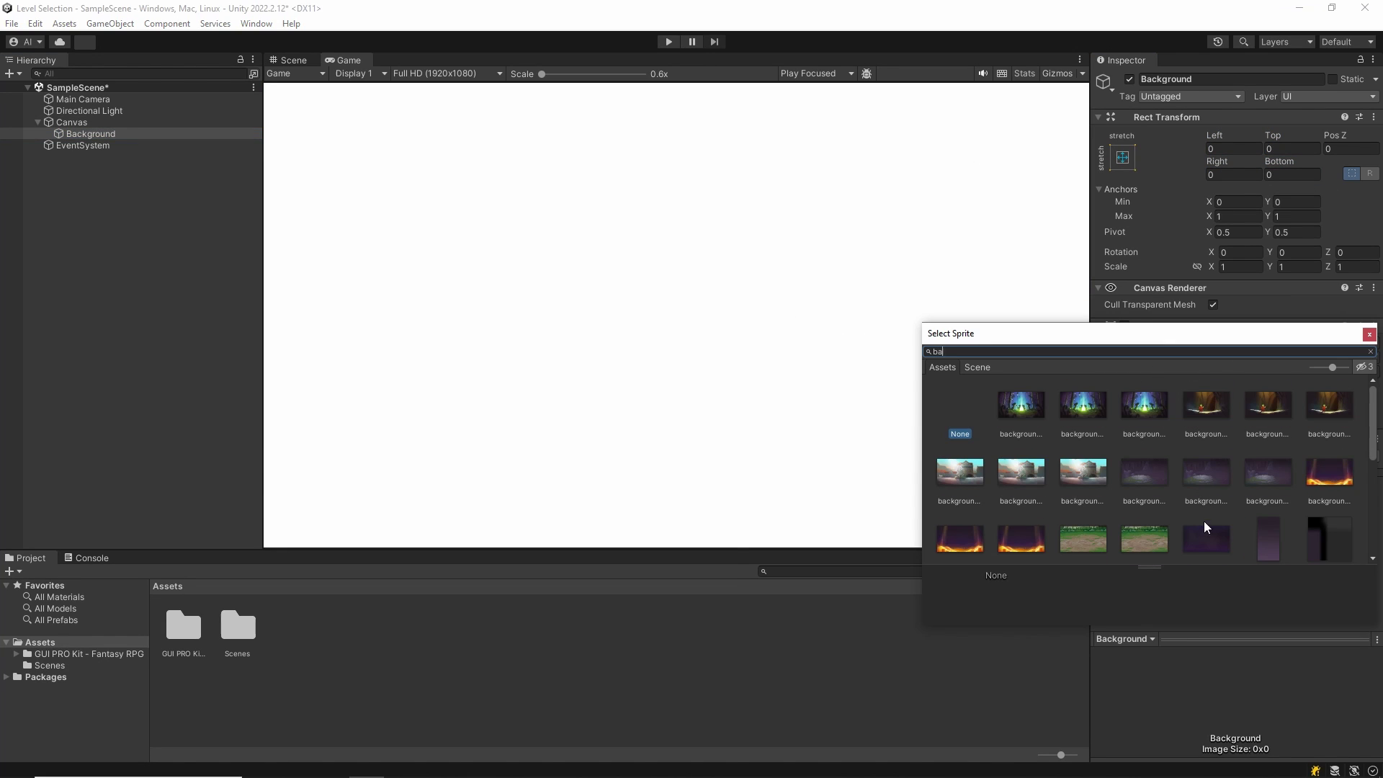
left_click(1205, 535)
left_click(1369, 334)
Step: Add a new UI Image named Frame under the Canvas
right_click(81, 126)
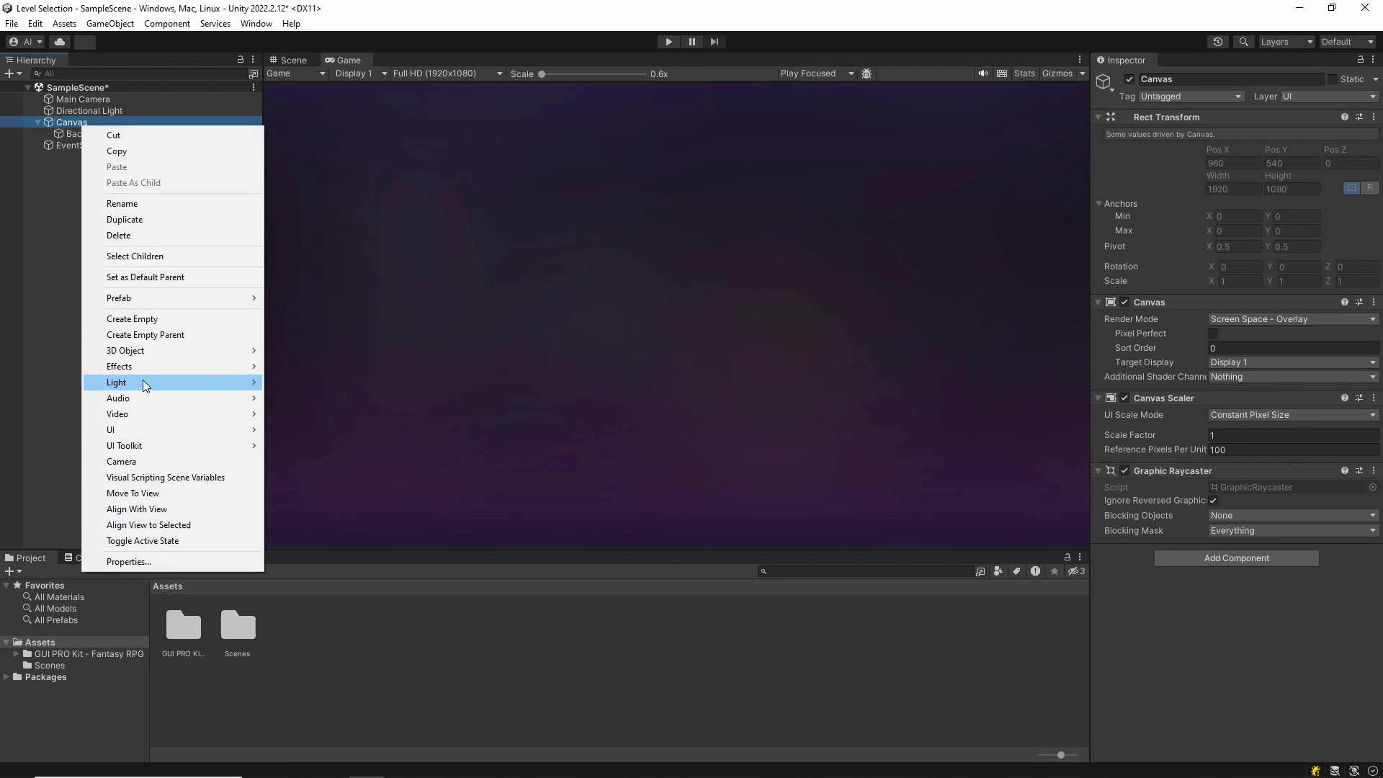
mouse_move(147, 430)
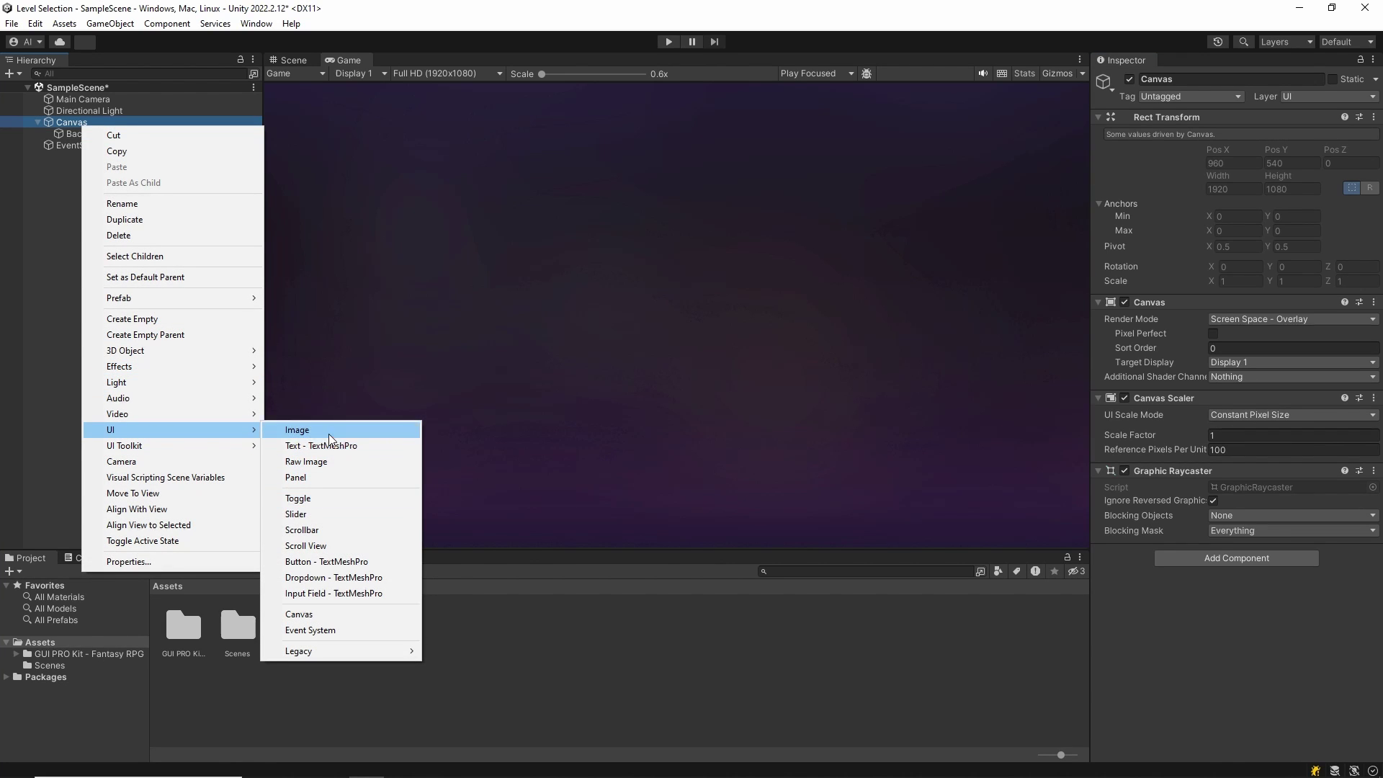
left_click(297, 430)
type("Frame")
key("Return")
Step: Set the Frame's width to 1200 and height to 800
left_click(1246, 173)
type("1000")
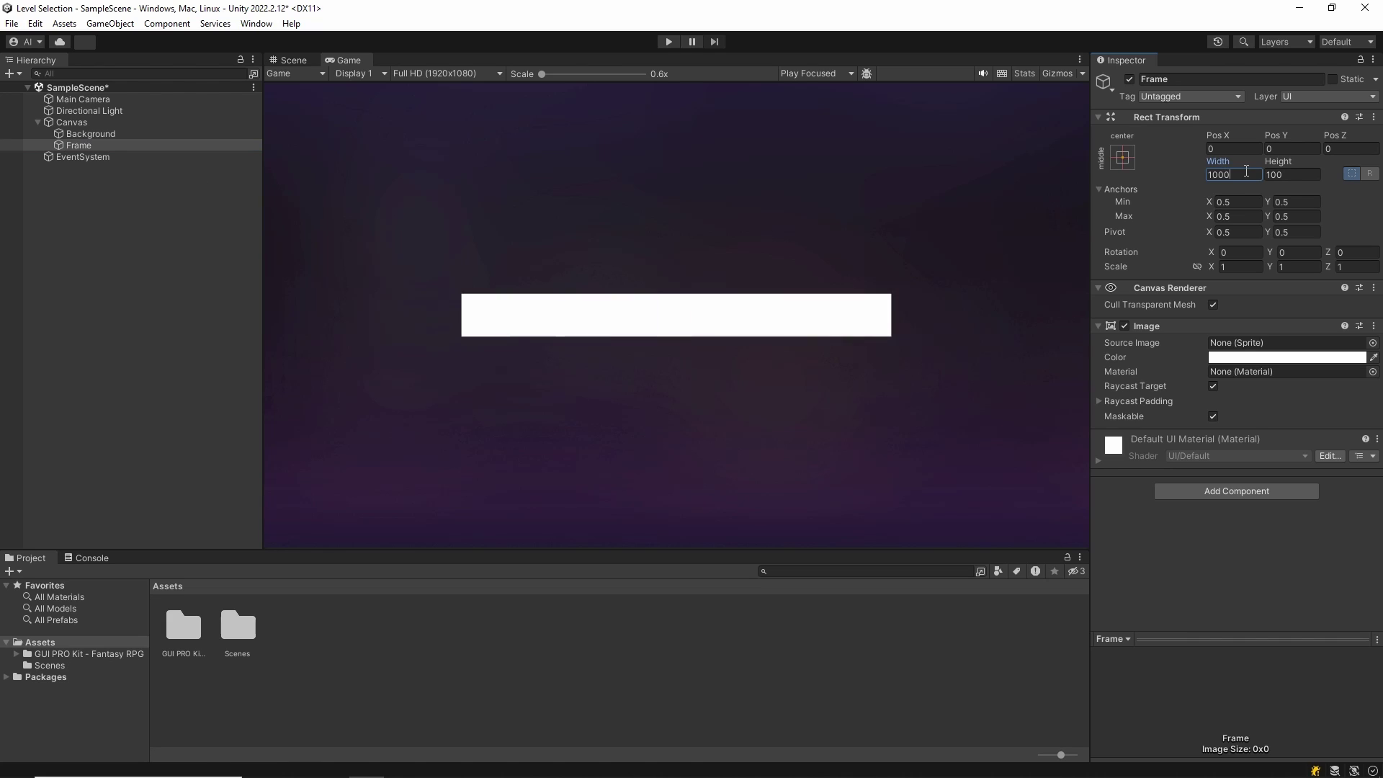
key("BackSpace")
key("BackSpace")
key("BackSpace")
type("200")
left_click(1300, 174)
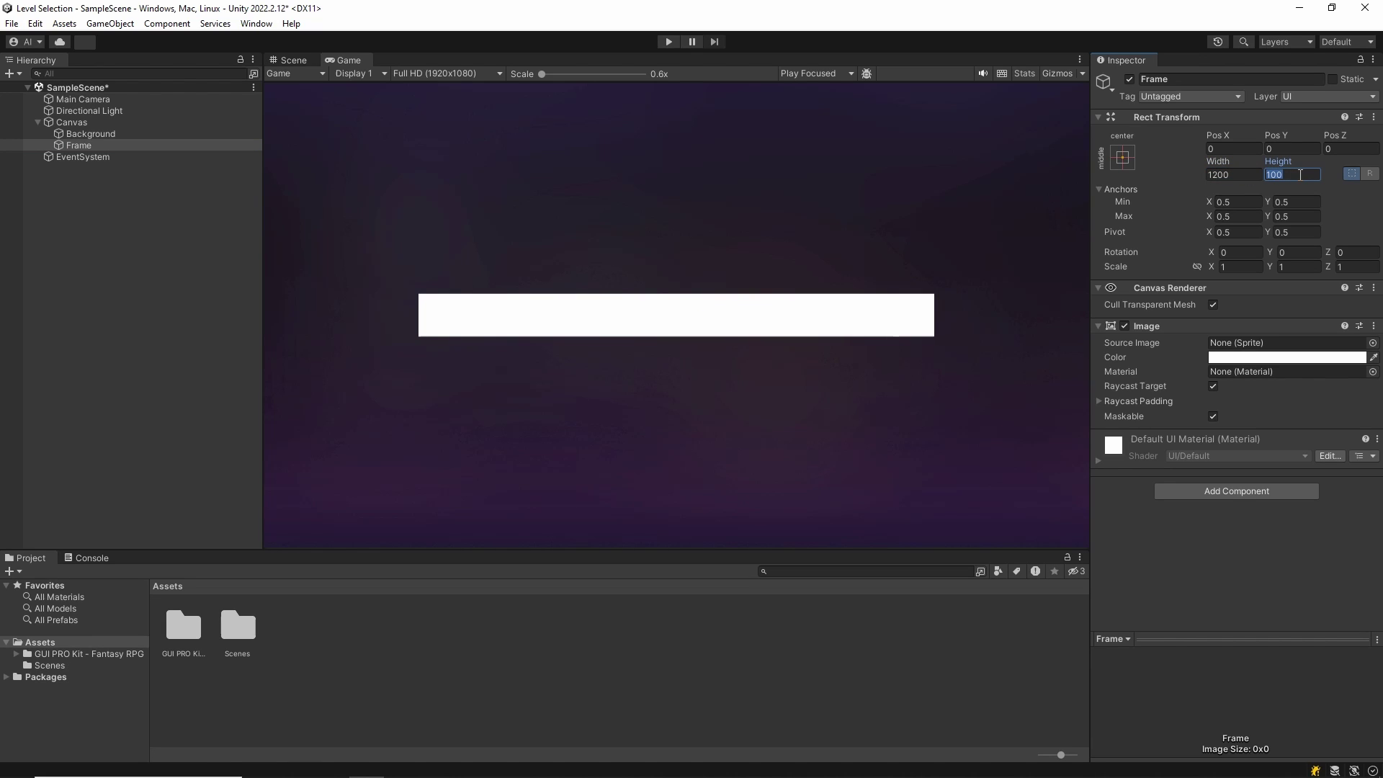
type("600")
key("BackSpace")
key("BackSpace")
key("BackSpace")
type("800")
key("Return")
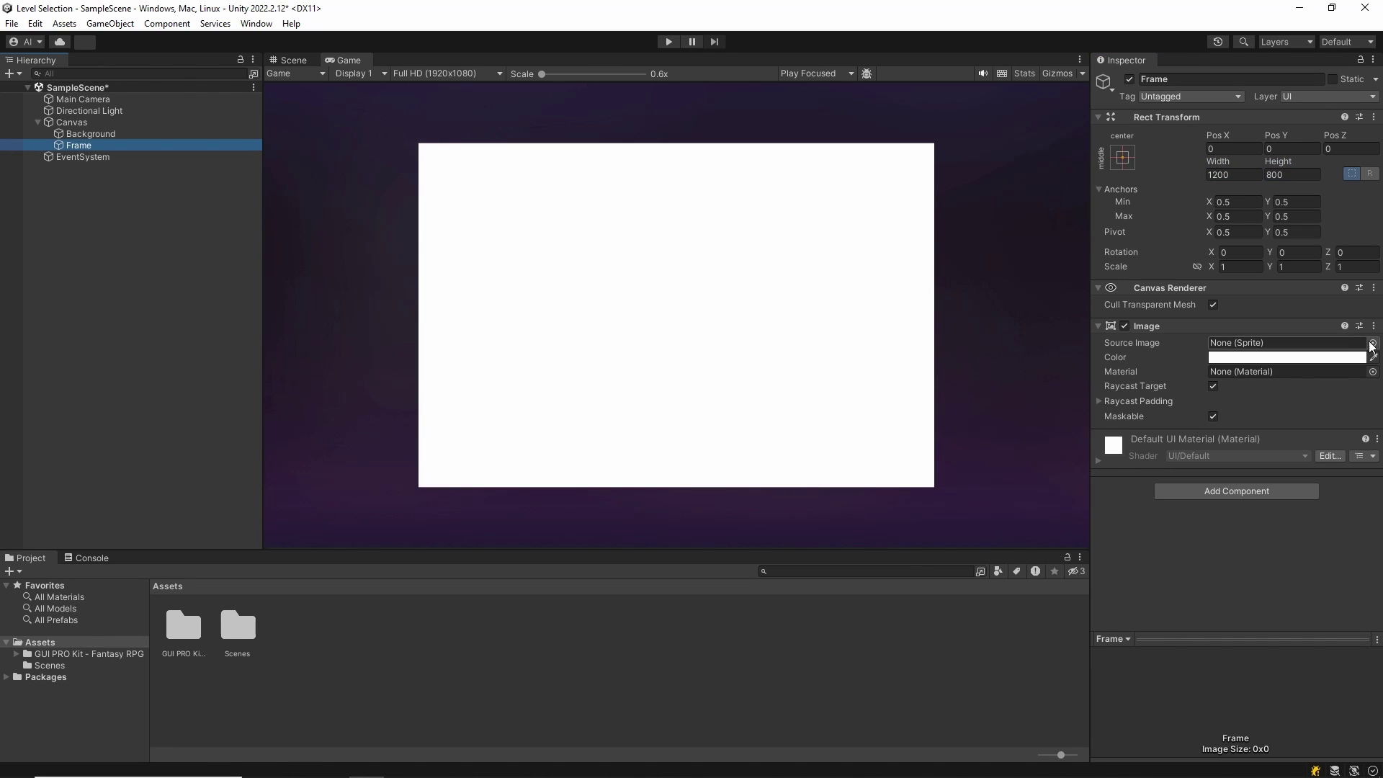
Step: Set the Frame's Source Image to the common_popup_0 sprite
left_click(1372, 343)
type("popup")
left_click(1011, 400)
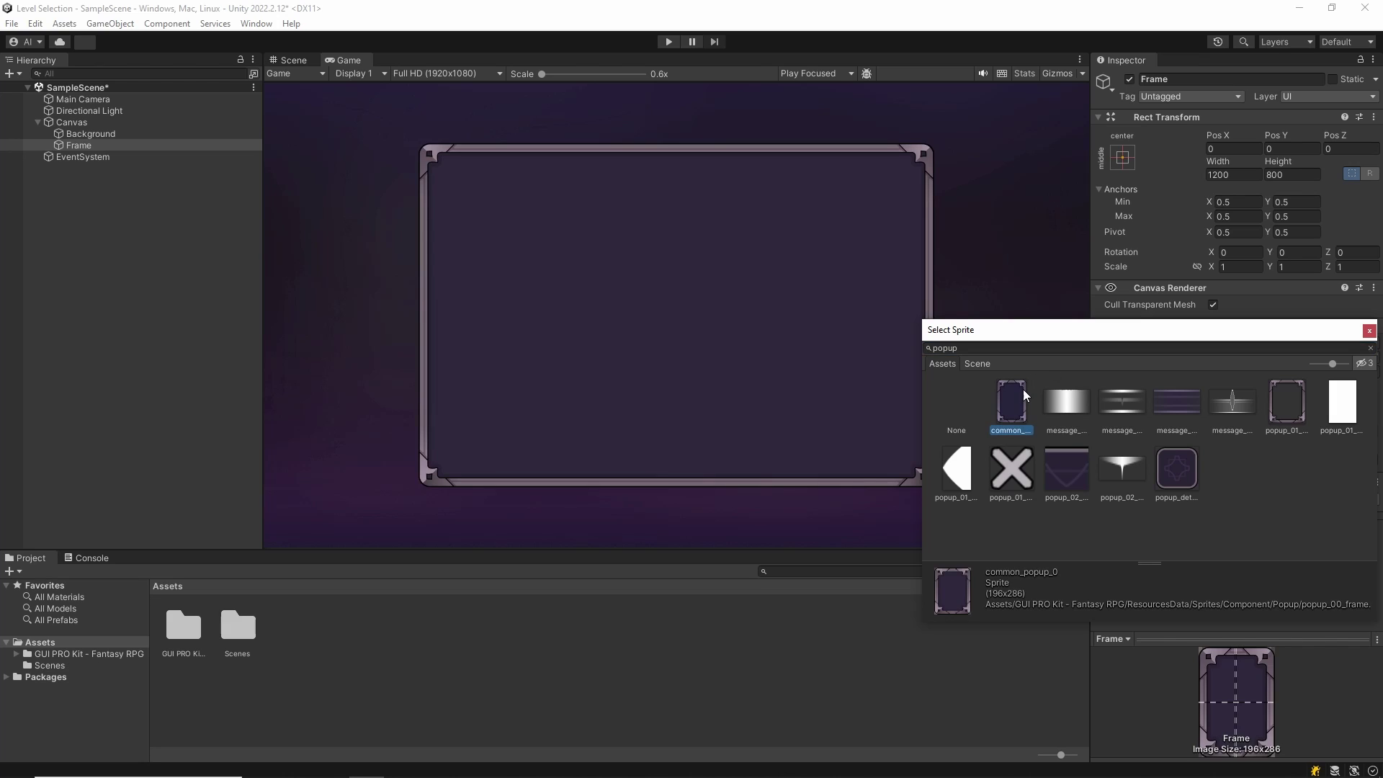
double_click(1011, 397)
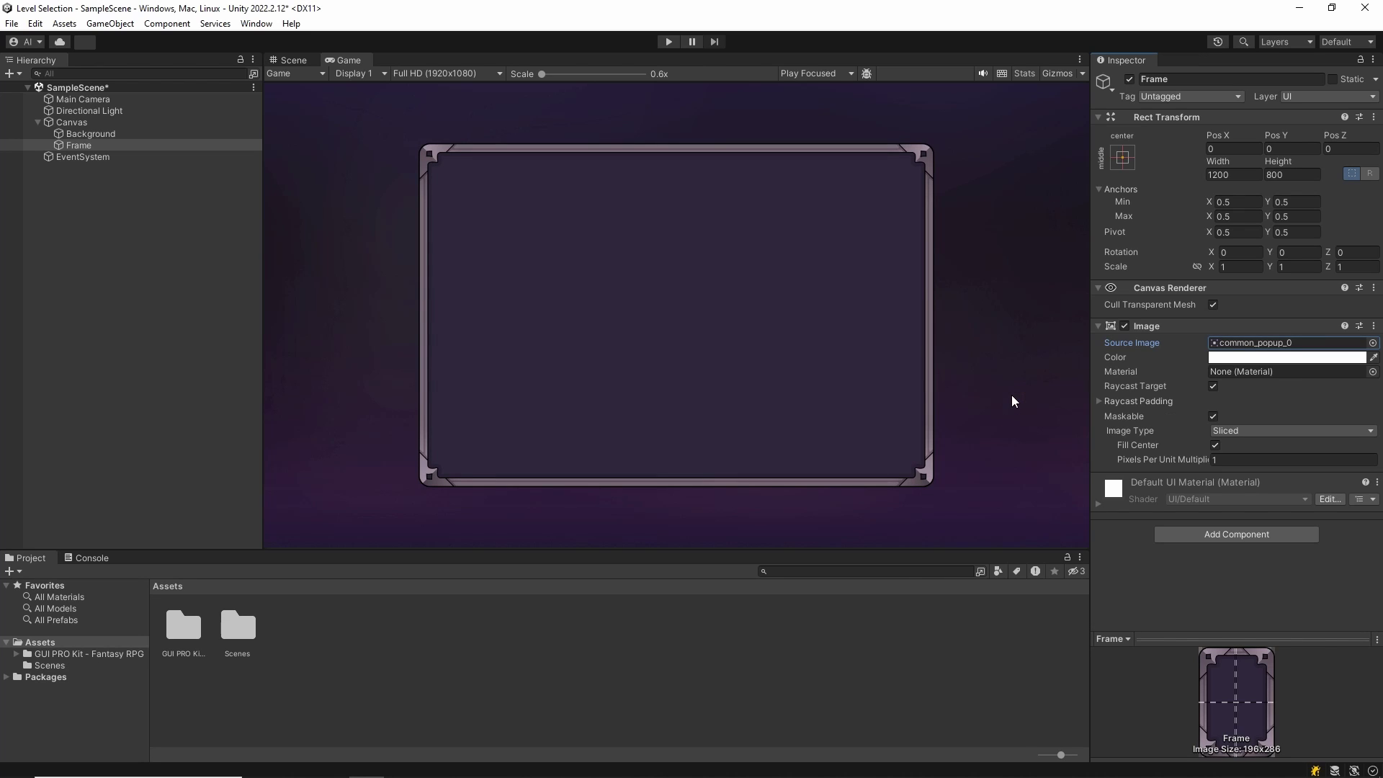
left_click(1098, 326)
Step: Add a Grid Layout Group component to the Frame
left_click(1252, 396)
type("grid")
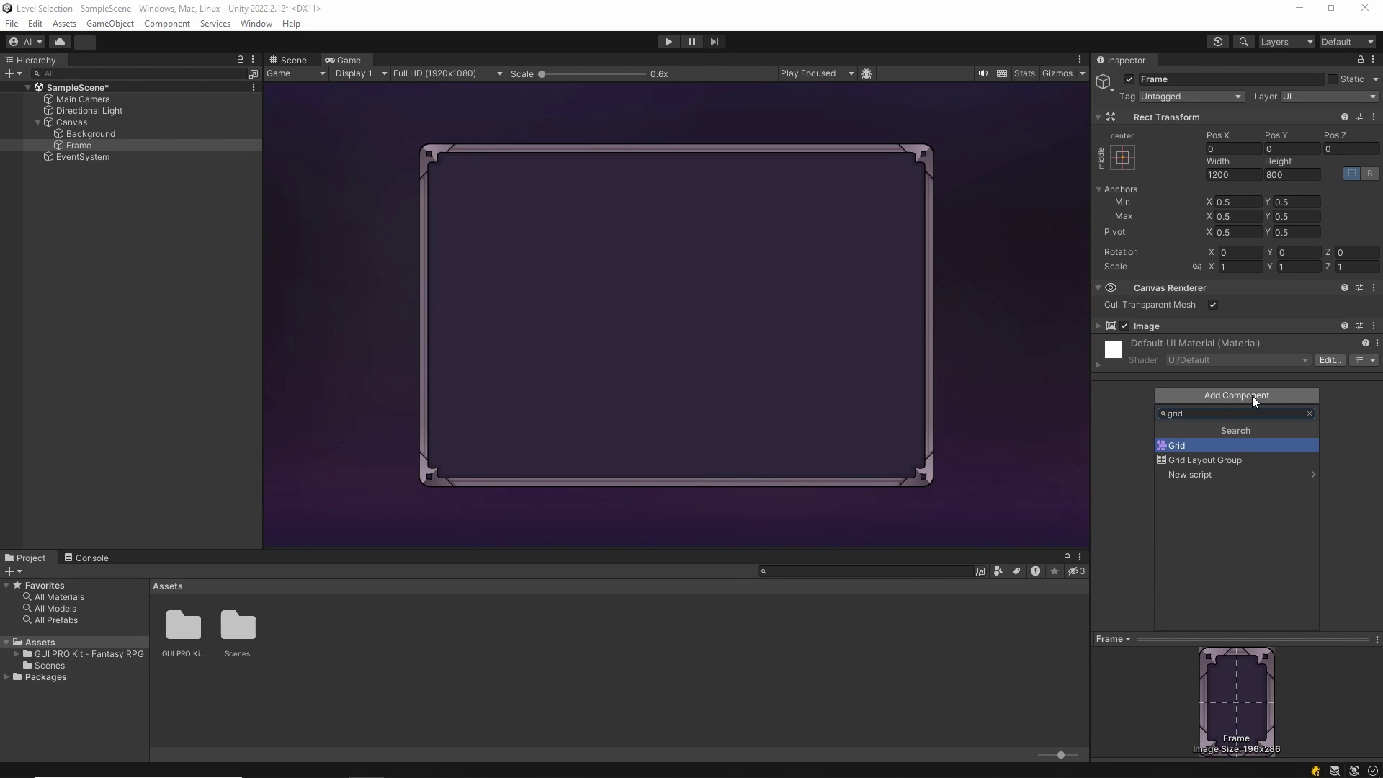
key("Down")
key("Return")
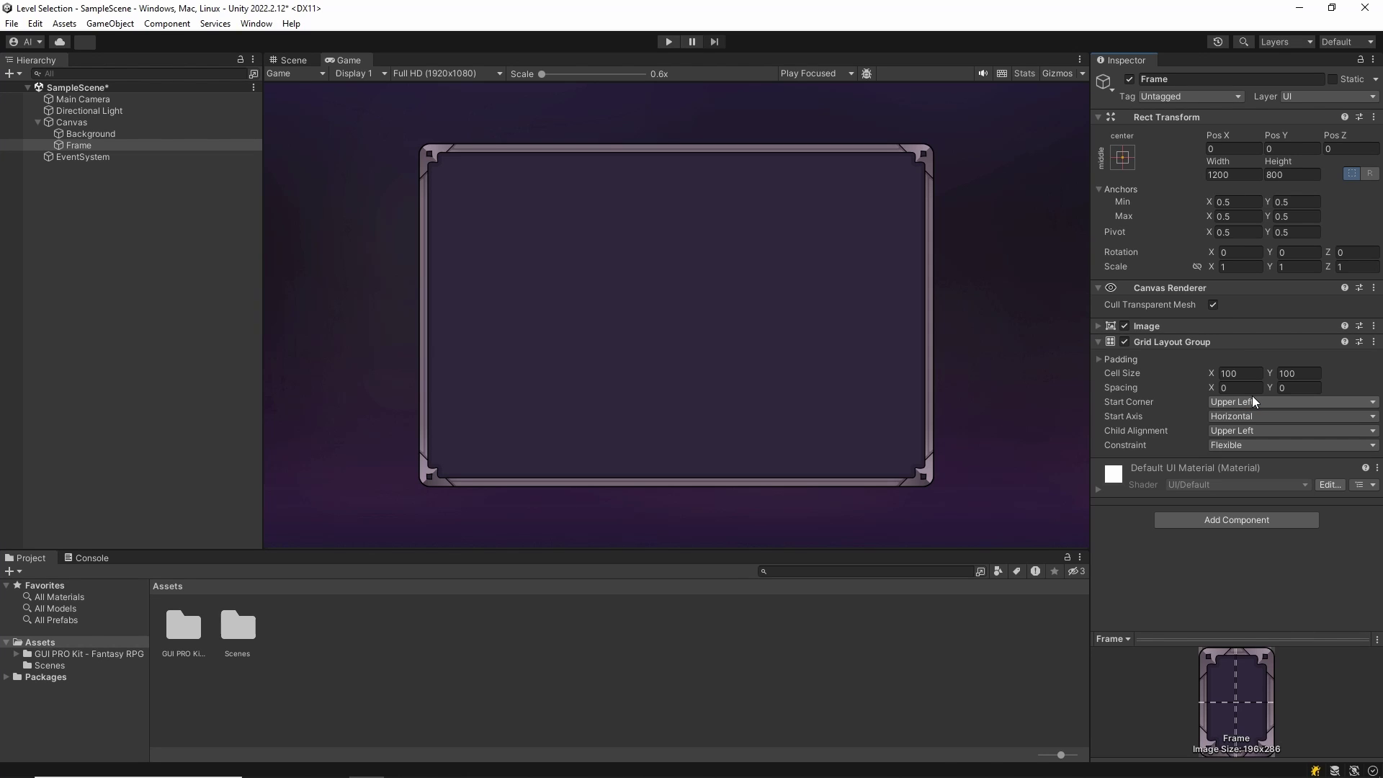
left_click(75, 146)
Step: Add a TextMeshPro button inside Frame and set the grid cell size to 200×200
right_click(76, 146)
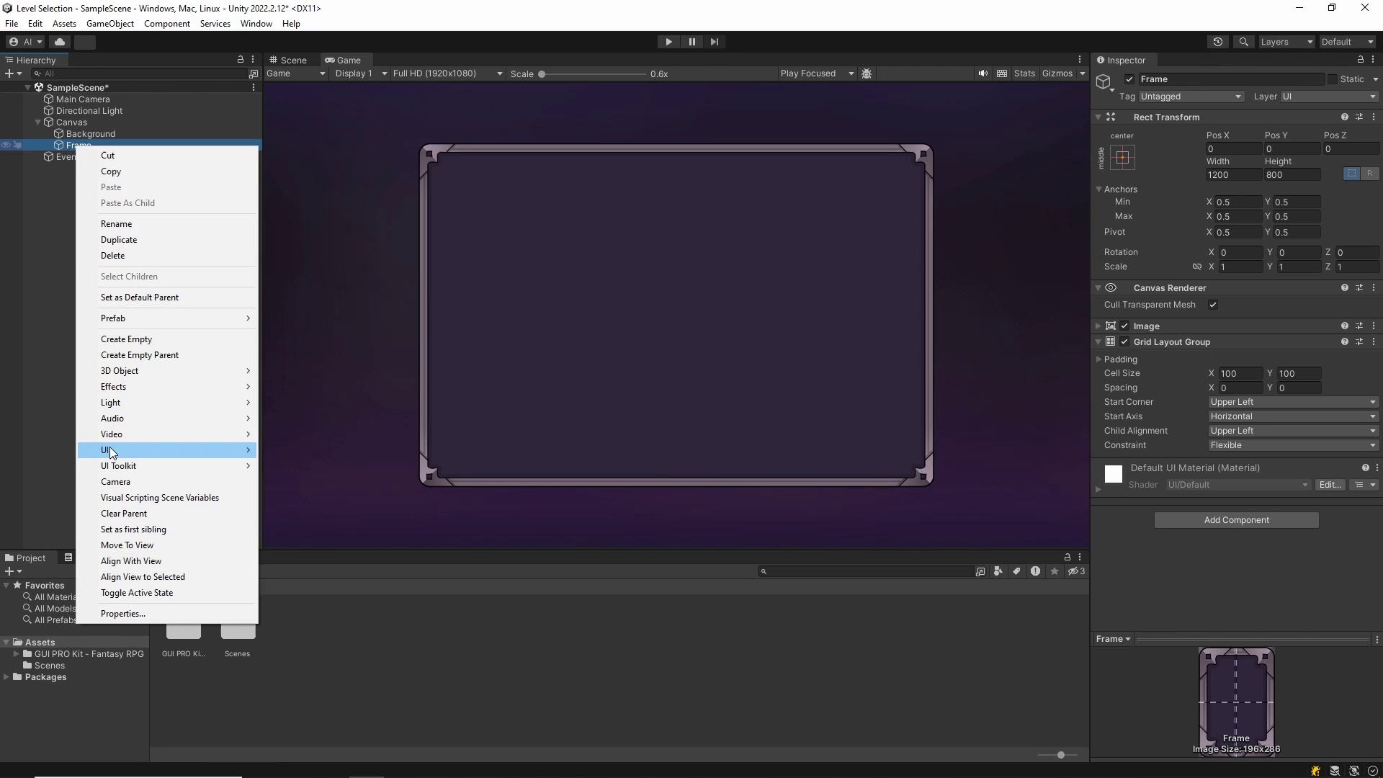
mouse_move(111, 450)
left_click(341, 582)
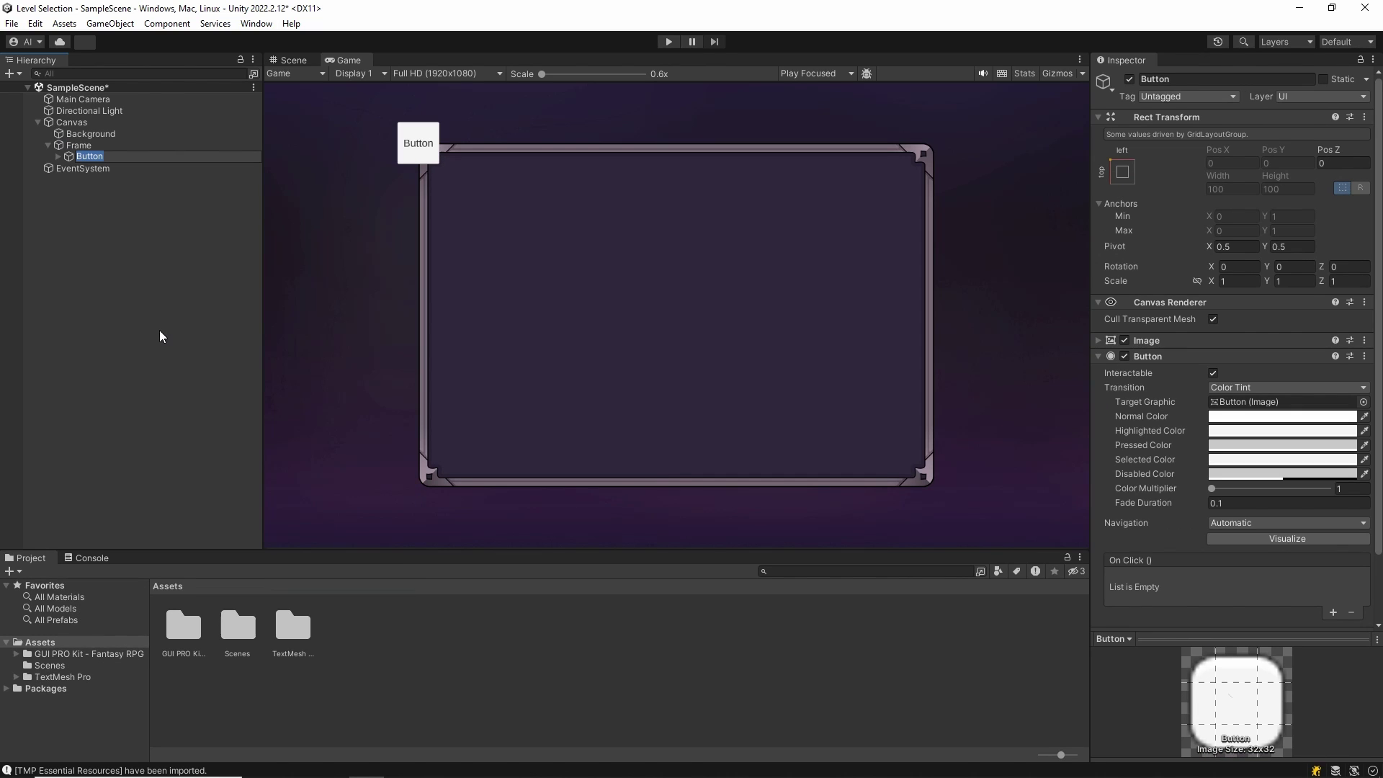
left_click(85, 146)
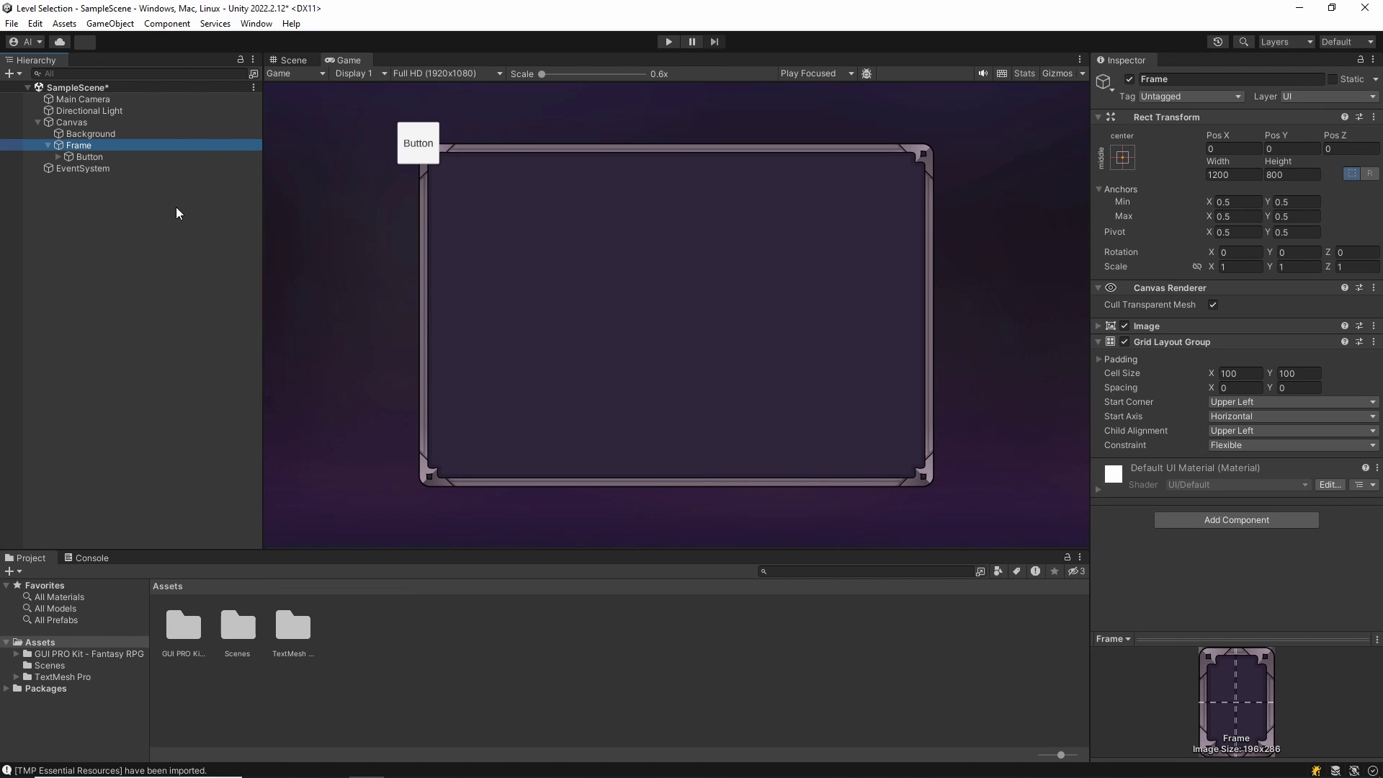
left_click(1251, 373)
type("200")
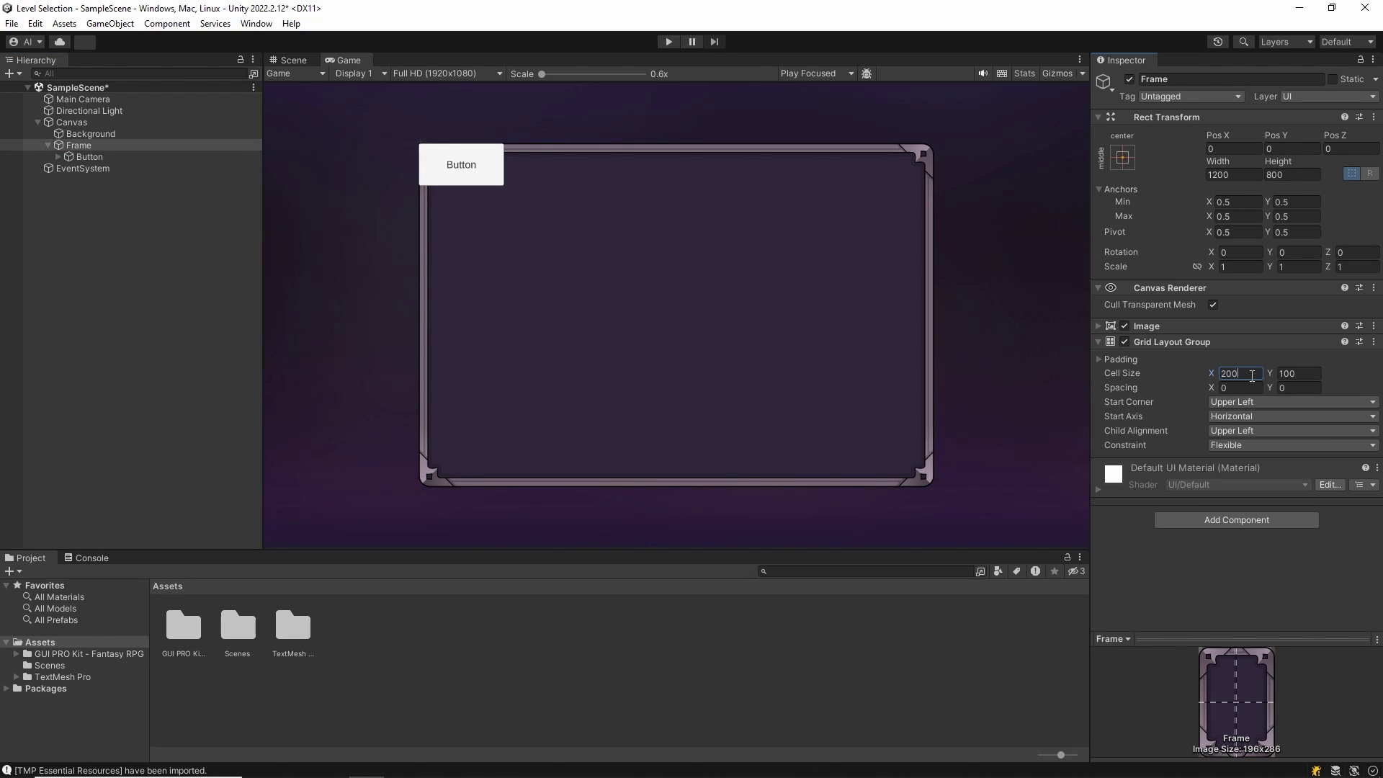
key("Tab")
type("200")
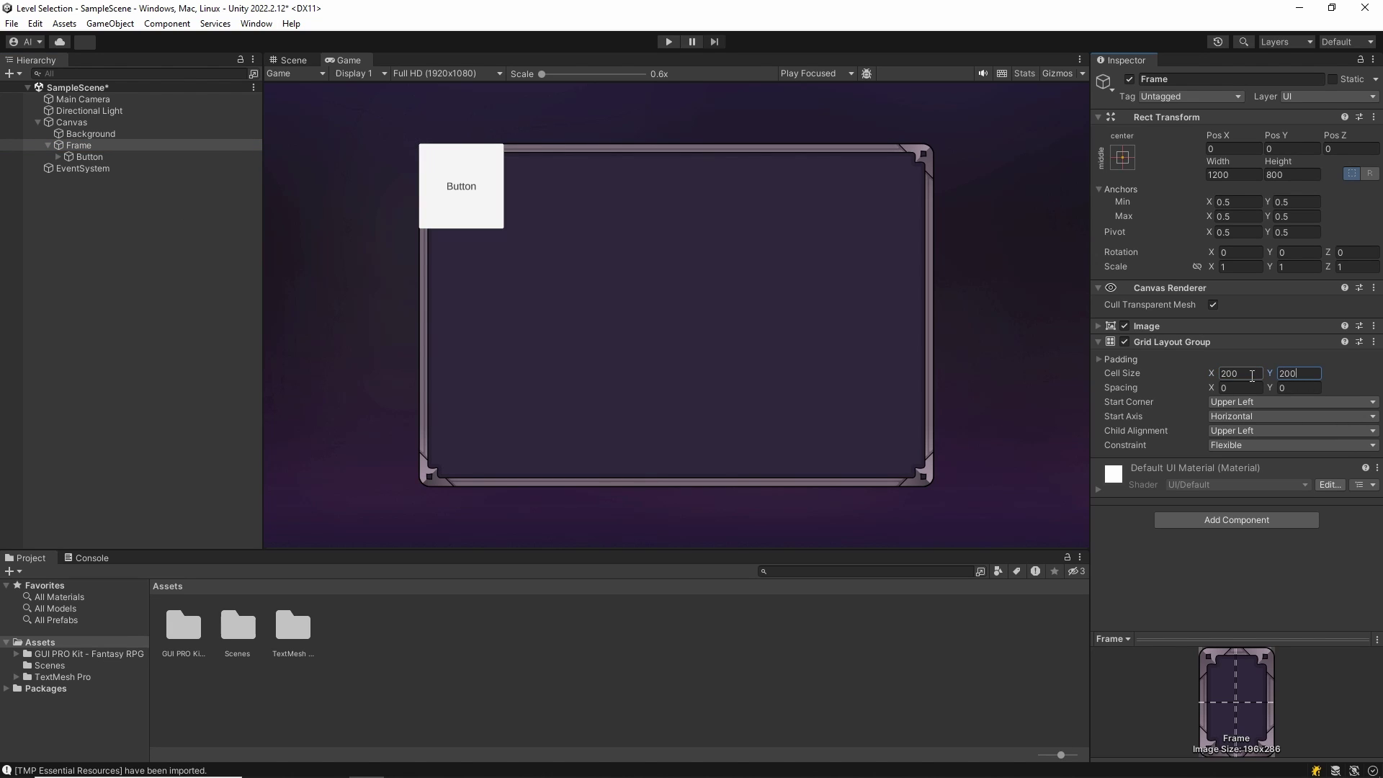
Step: Give the button the orange item-frame sprite and set its label's font size to 60
left_click(89, 157)
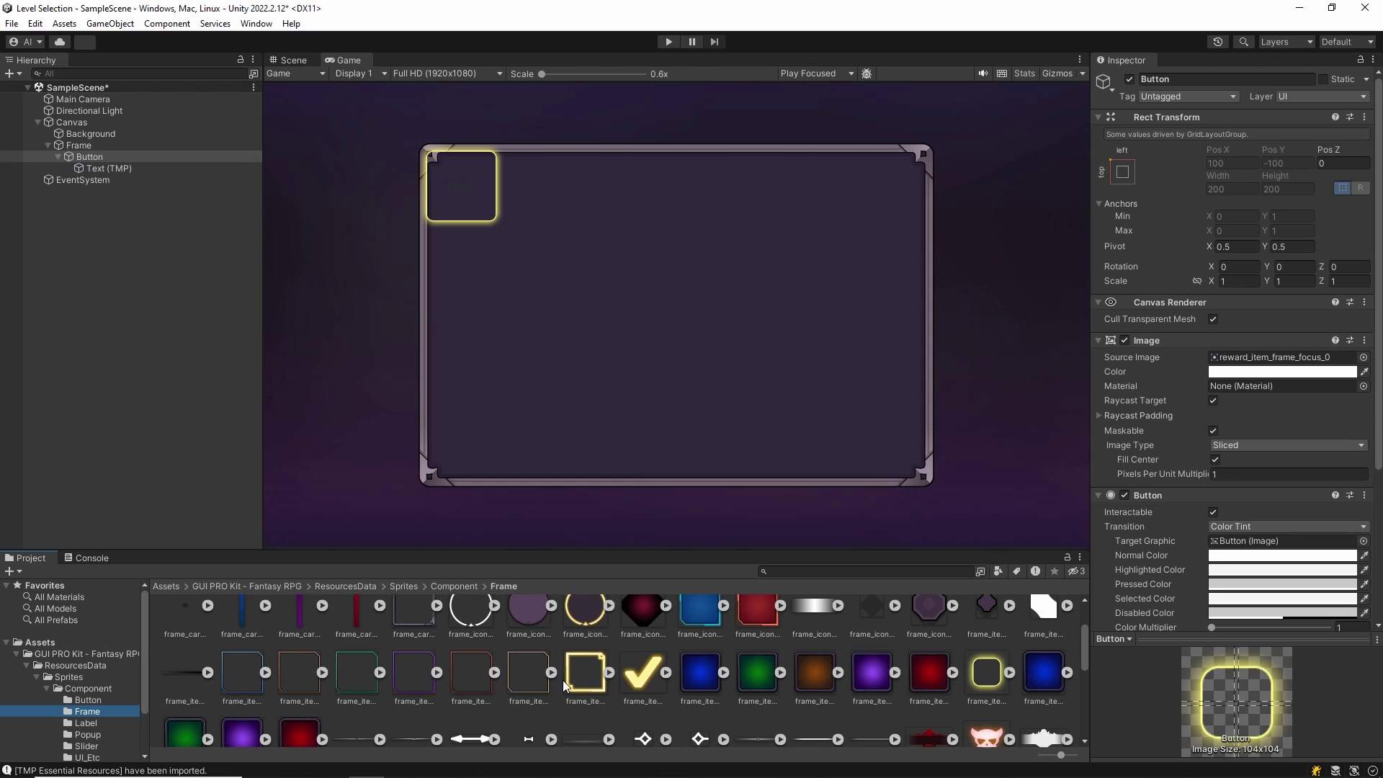
left_click_drag(810, 680, 1282, 357)
left_click(114, 170)
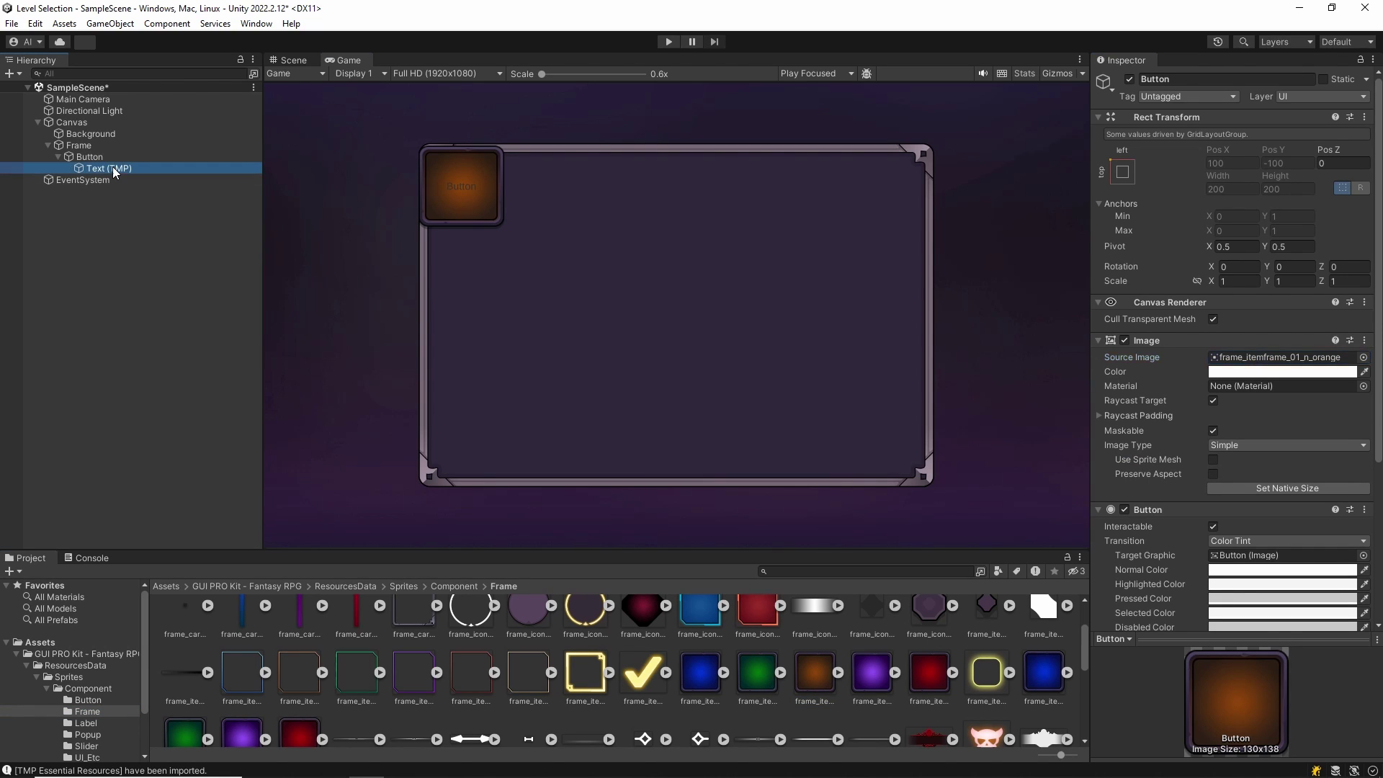
left_click(1223, 393)
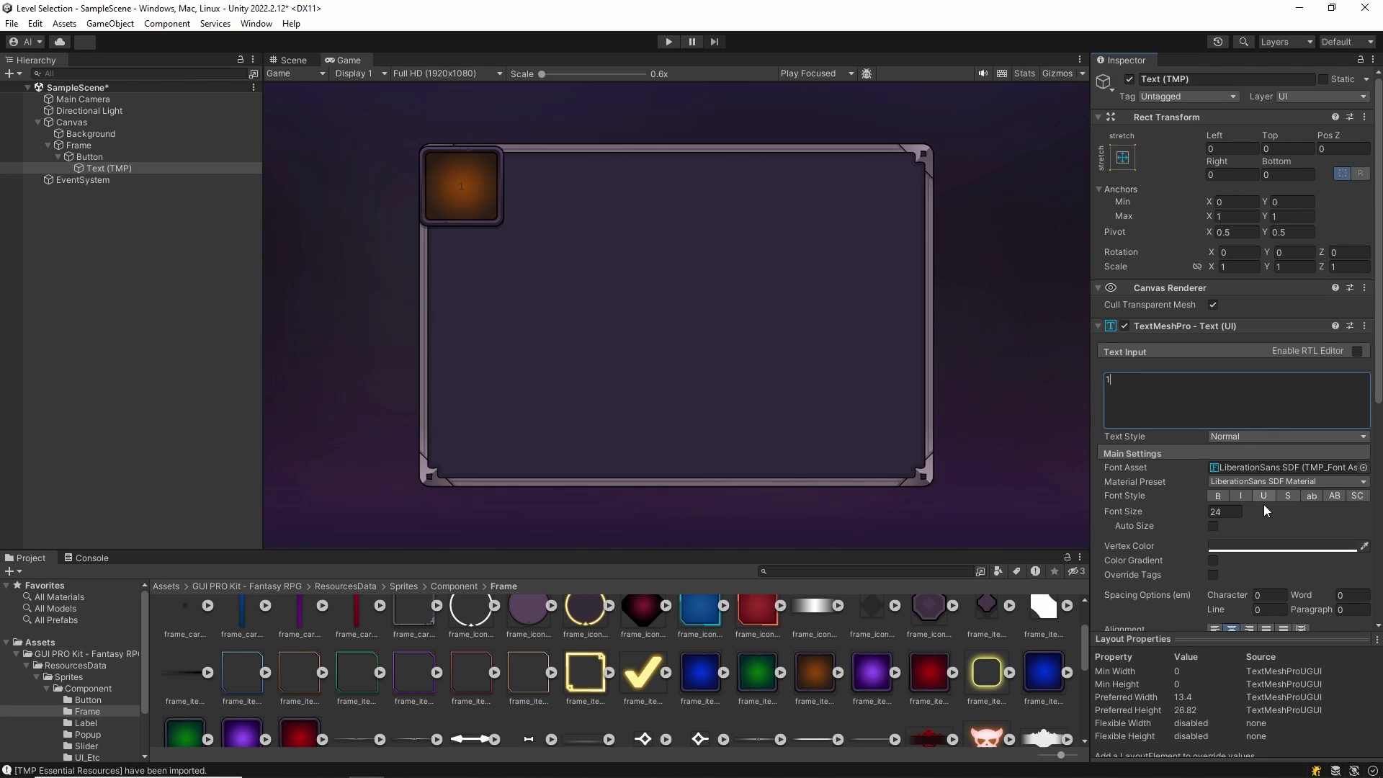
left_click(1231, 512)
key("BackSpace")
key("BackSpace")
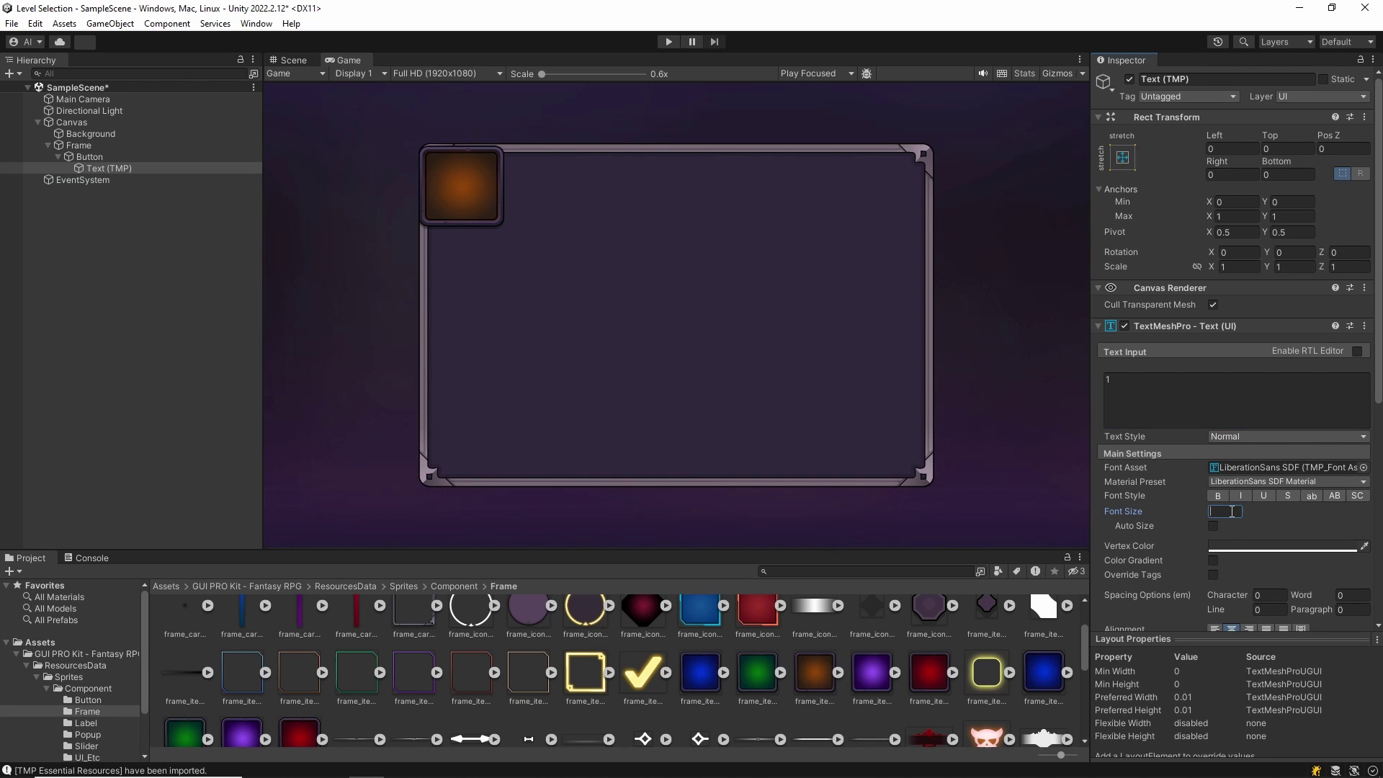
type("60")
scroll(1254, 508, "down", 1)
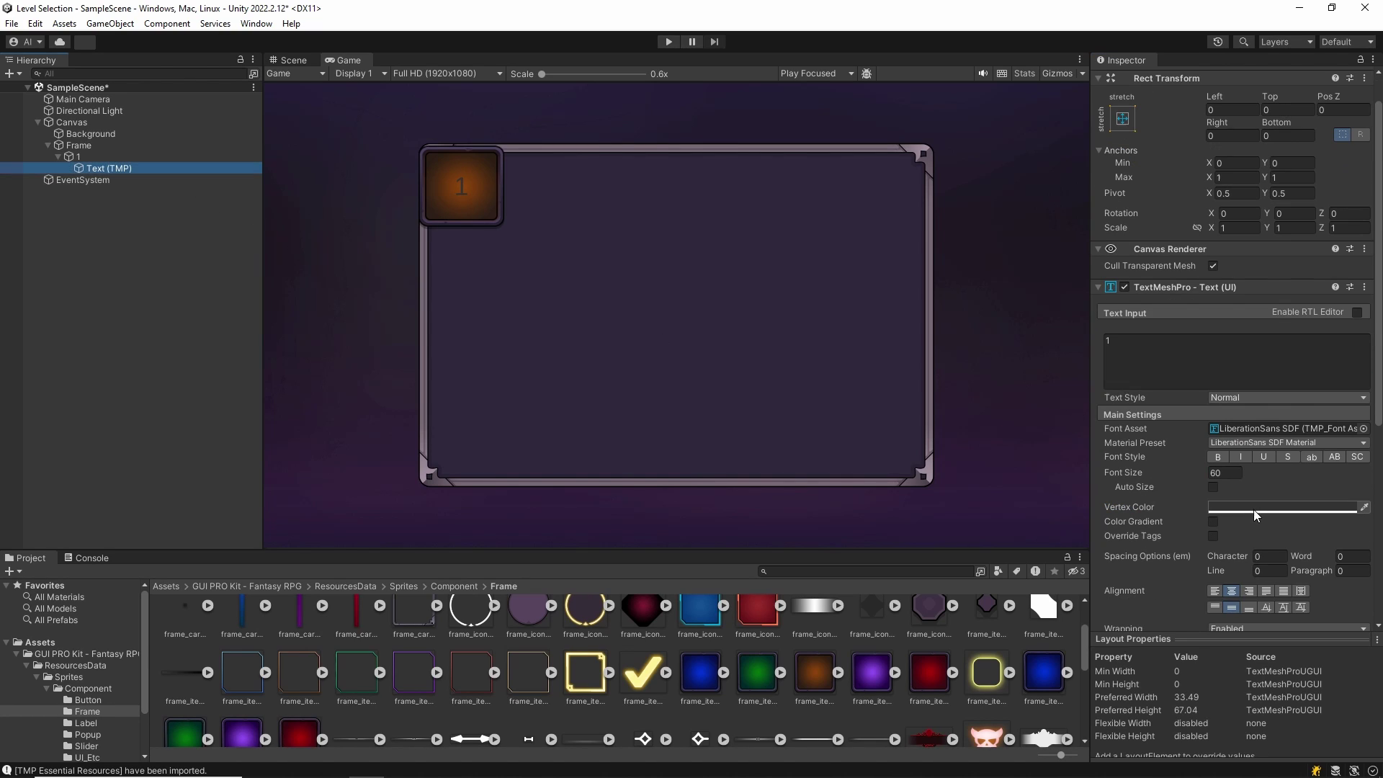
left_click(1253, 508)
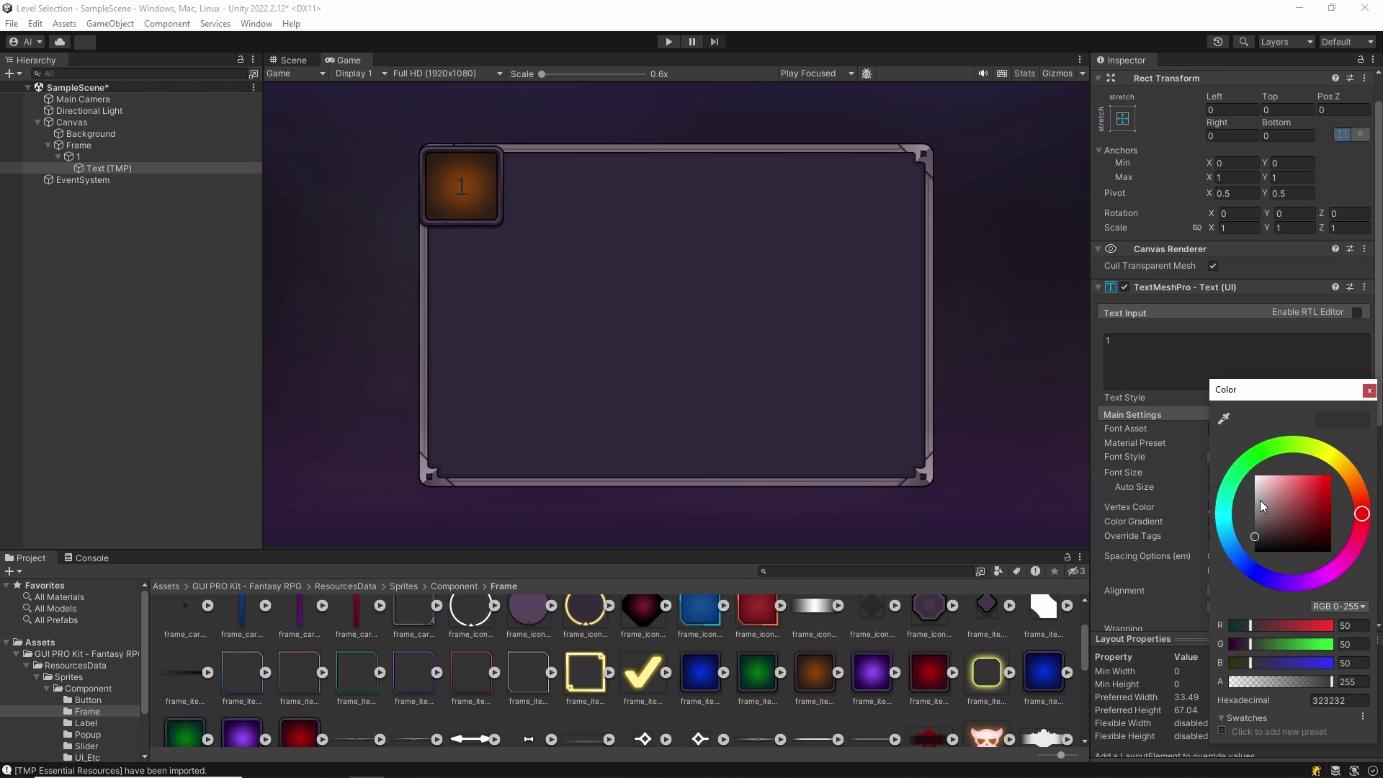
Step: Duplicate button 1 twice, naming the copies 2 and 3
left_click(1369, 389)
left_click(85, 158)
key("ctrl+d")
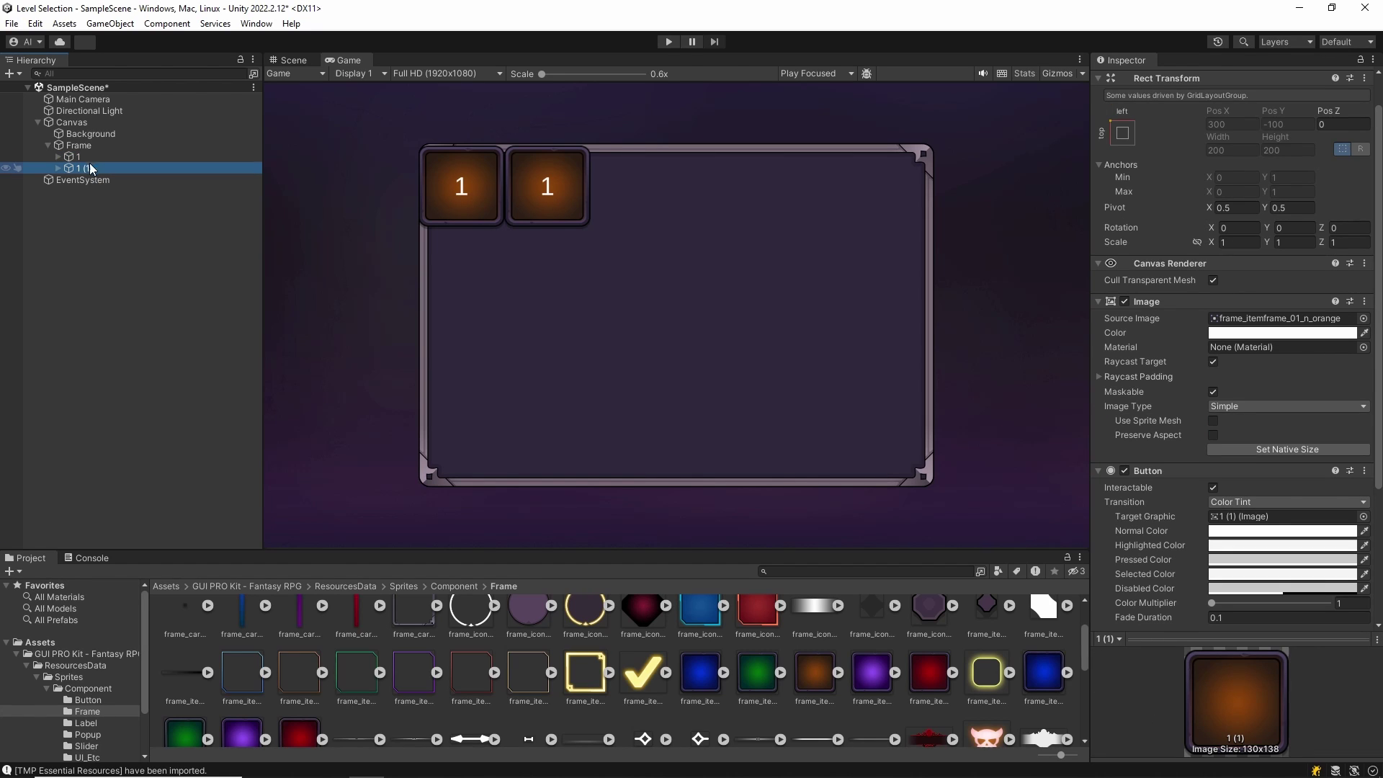
left_click(98, 168)
type("2")
key("Return")
key("ctrl+d")
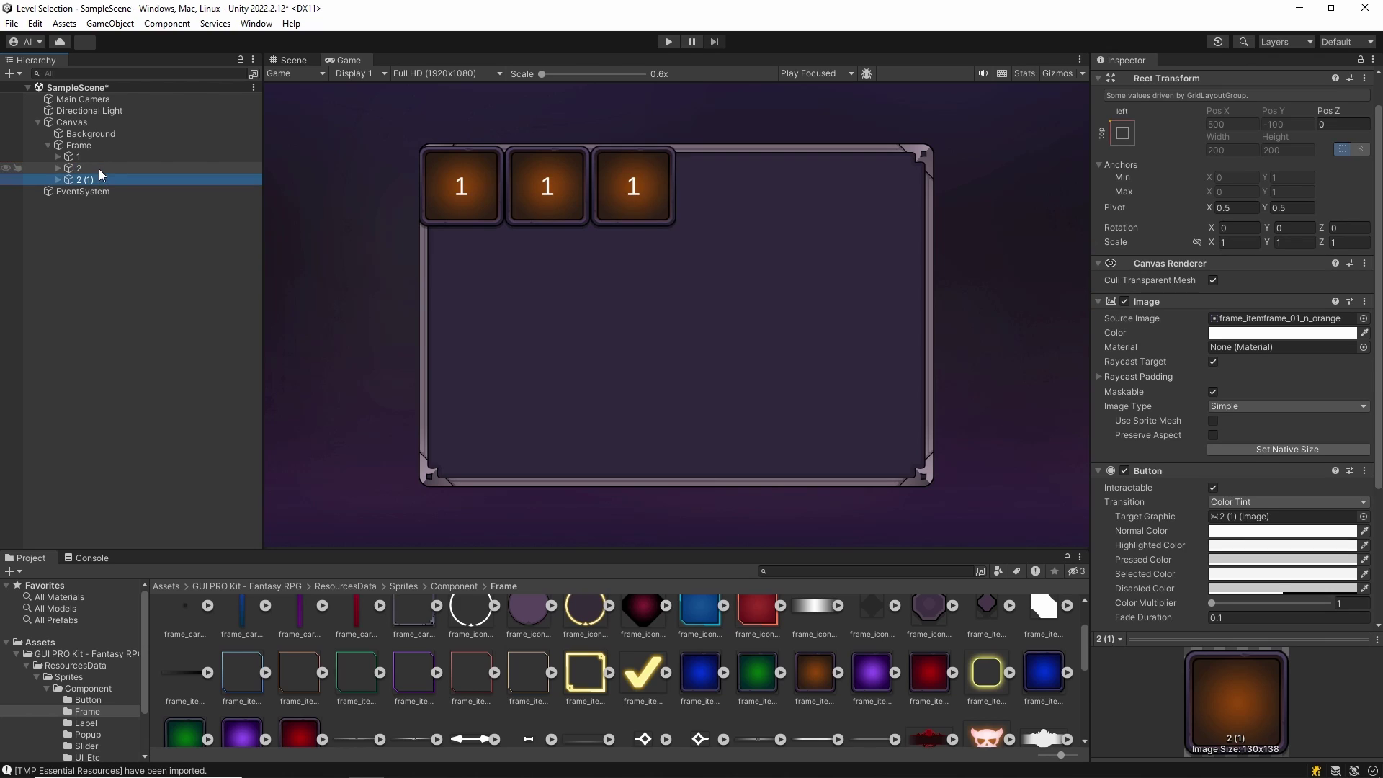
left_click(114, 179)
type("3")
key("Return")
Step: Change the labels of buttons 2 and 3 to read 2 and 3
left_click(58, 168)
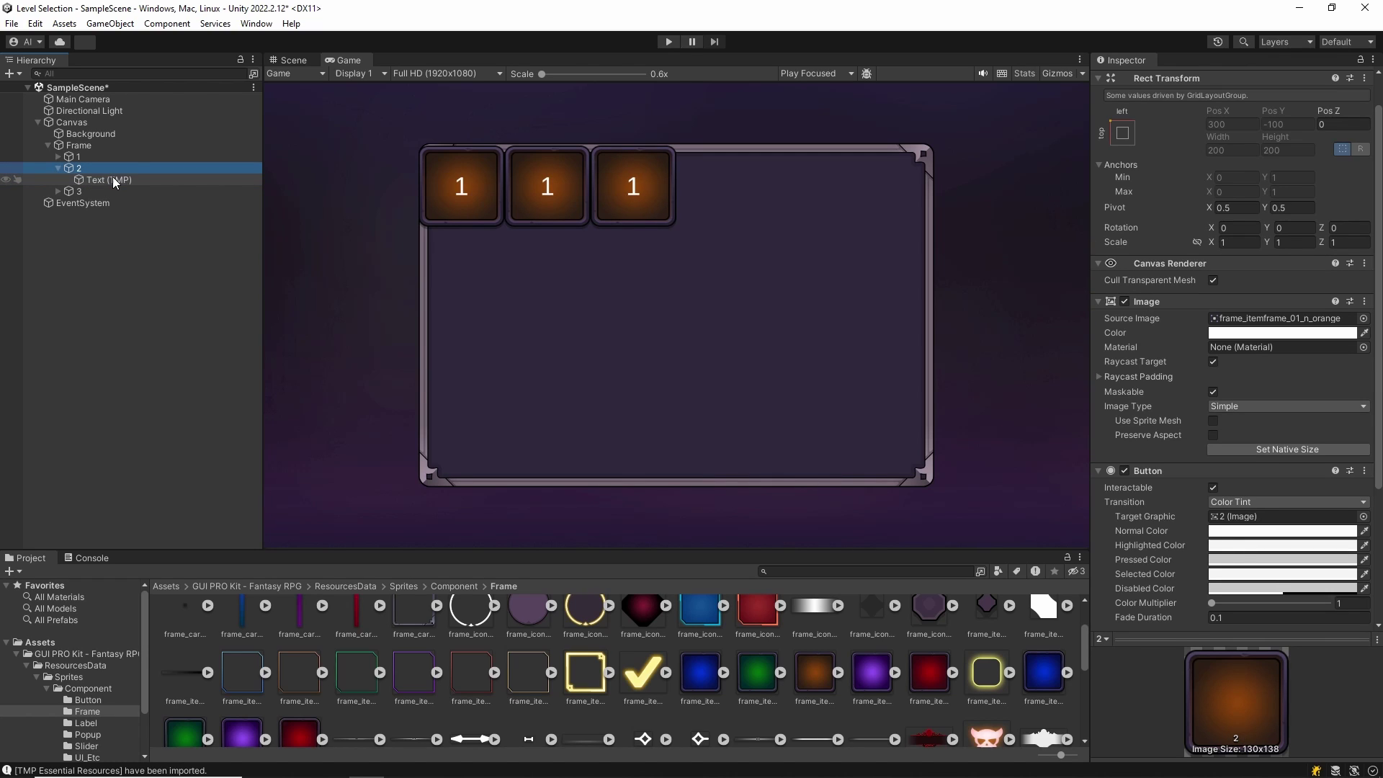
left_click(108, 179)
double_click(1109, 340)
type("2")
left_click(59, 191)
left_click(111, 204)
double_click(1109, 340)
type("3")
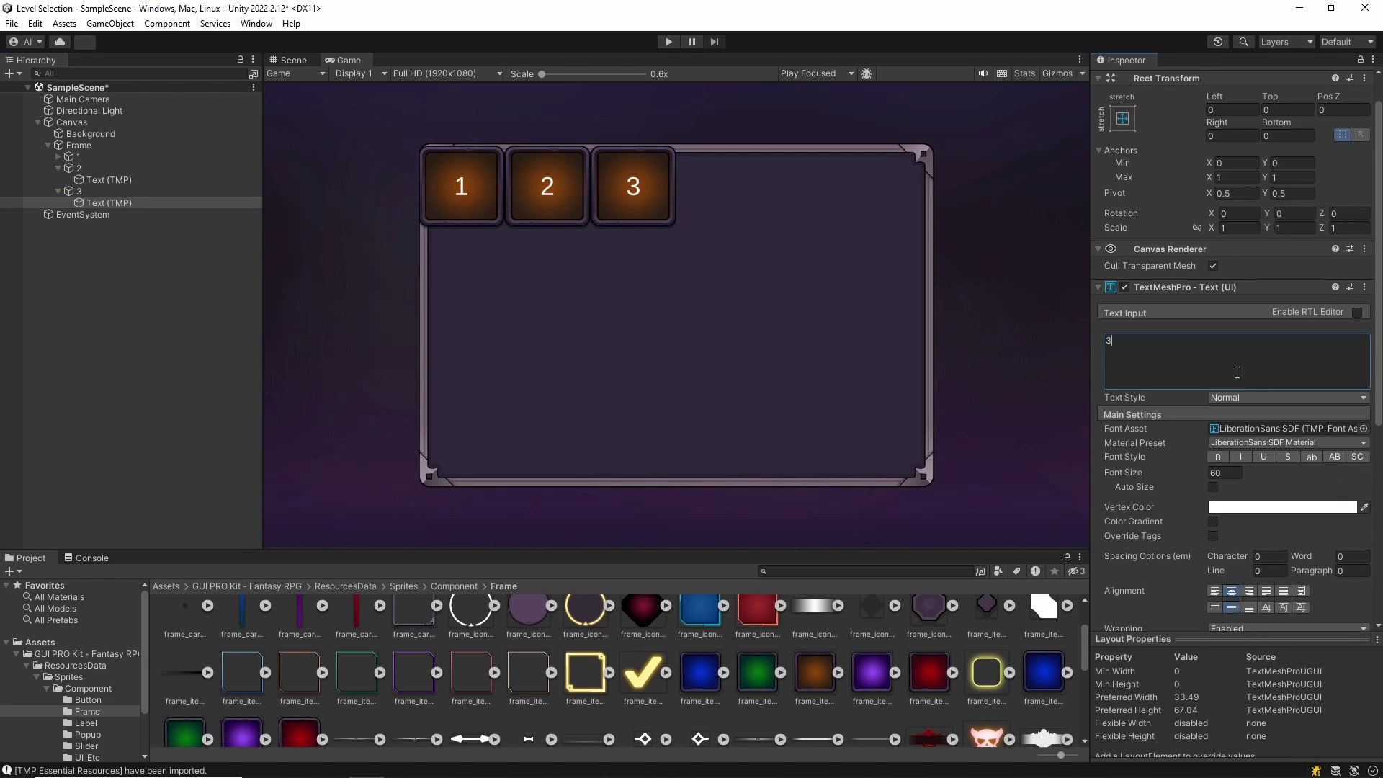
Step: Make three copies of button 3, naming and labelling the first copy 4
left_click(59, 191)
left_click(80, 192)
key("ctrl+d")
key("ctrl+d")
key("ctrl+d")
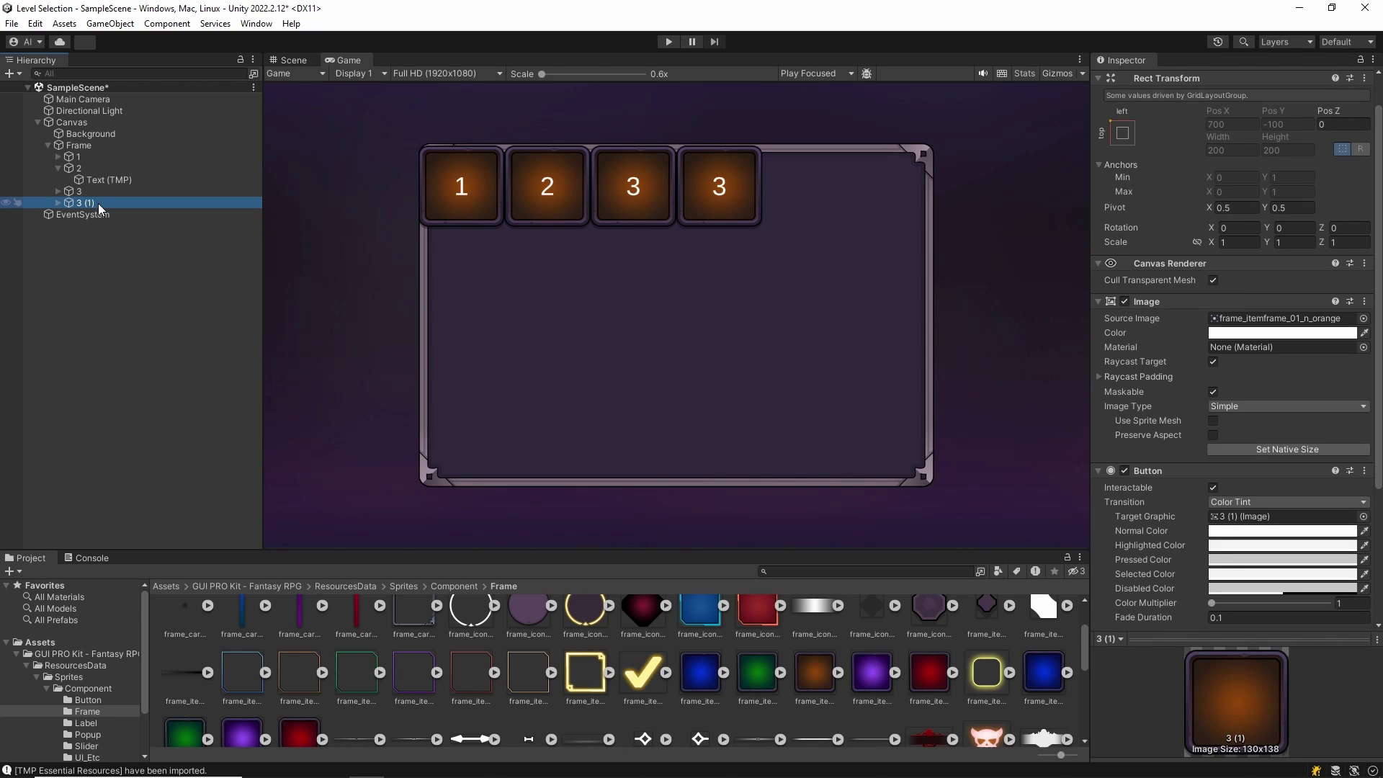
left_click(98, 203)
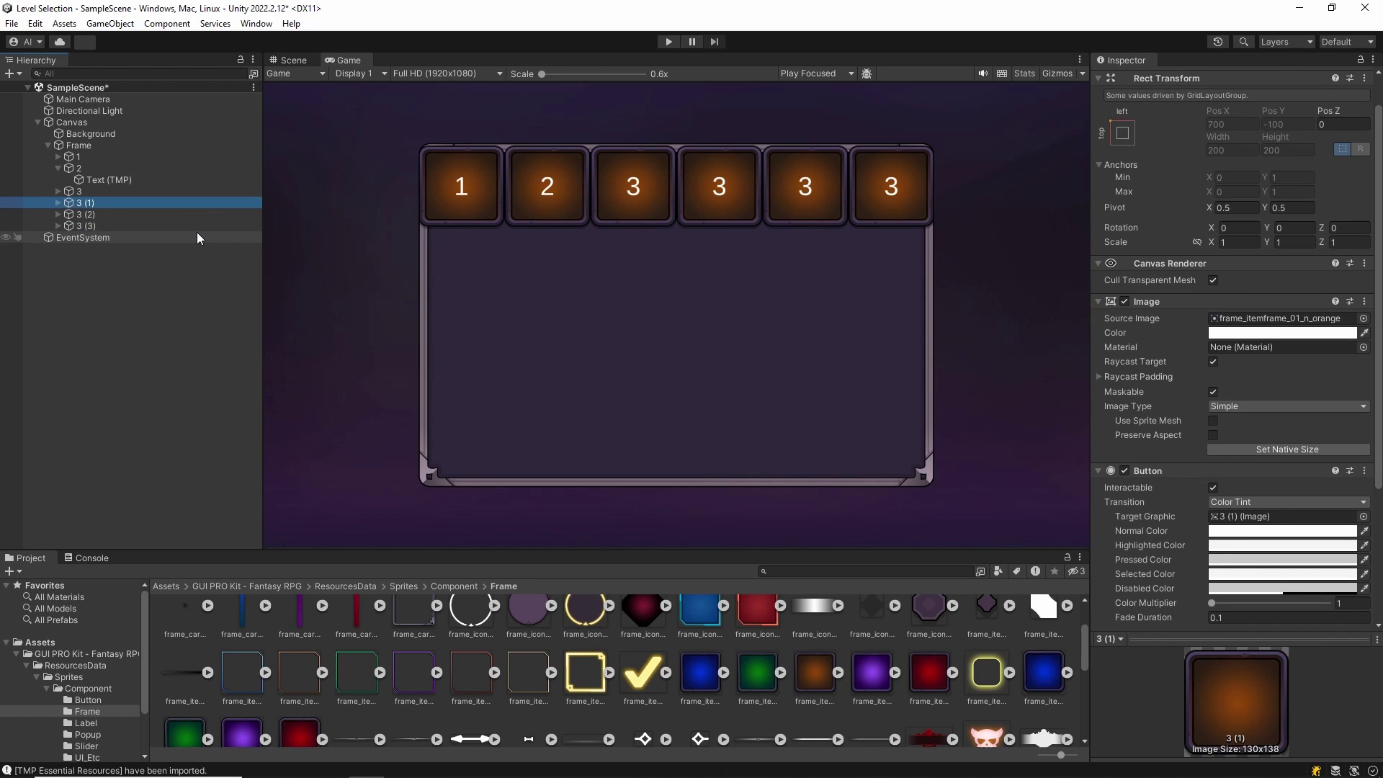
key("F2")
type("4")
key("Return")
key("Right")
key("Down")
double_click(1181, 360)
type("4")
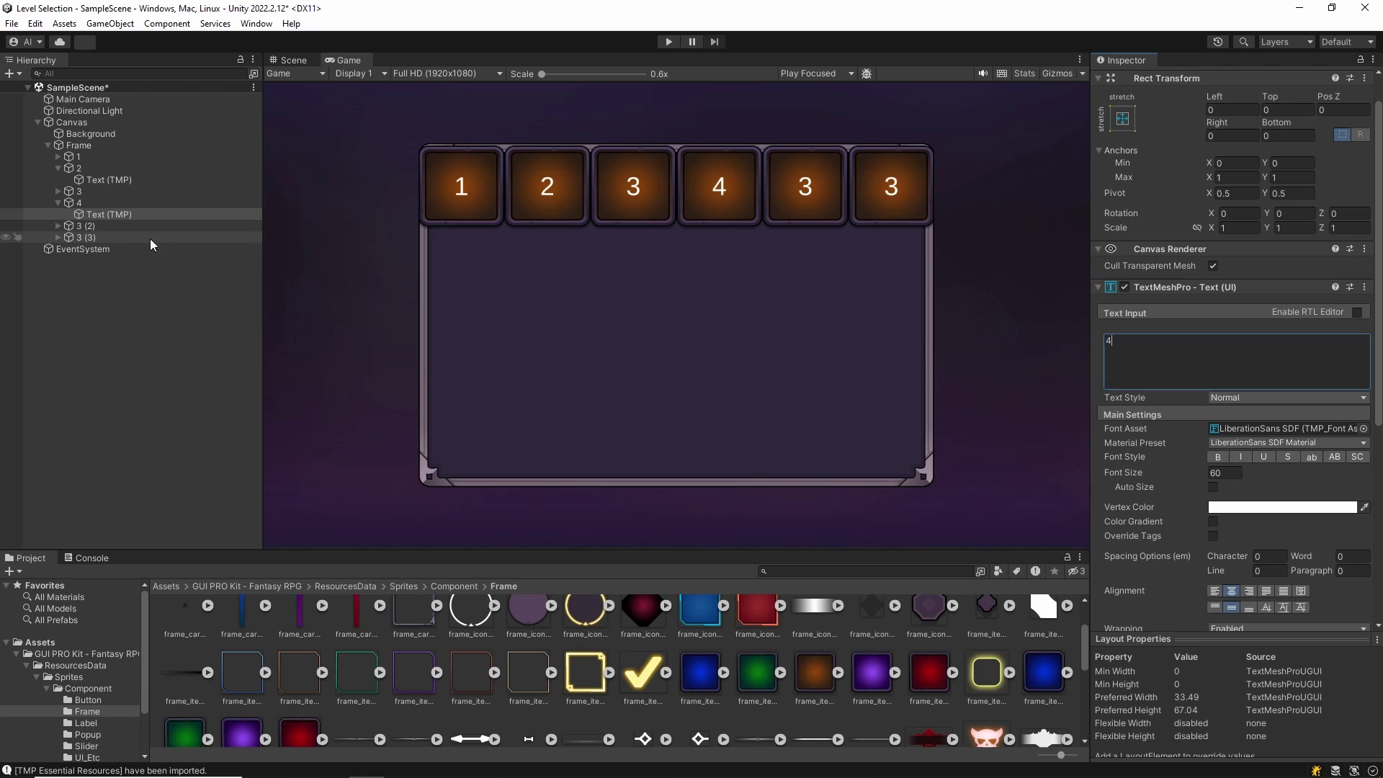
Step: Rename the second copy to 5 and set its label to 5
left_click(135, 226)
key("F2")
type("5")
key("Return")
key("Right")
key("Down")
double_click(1181, 360)
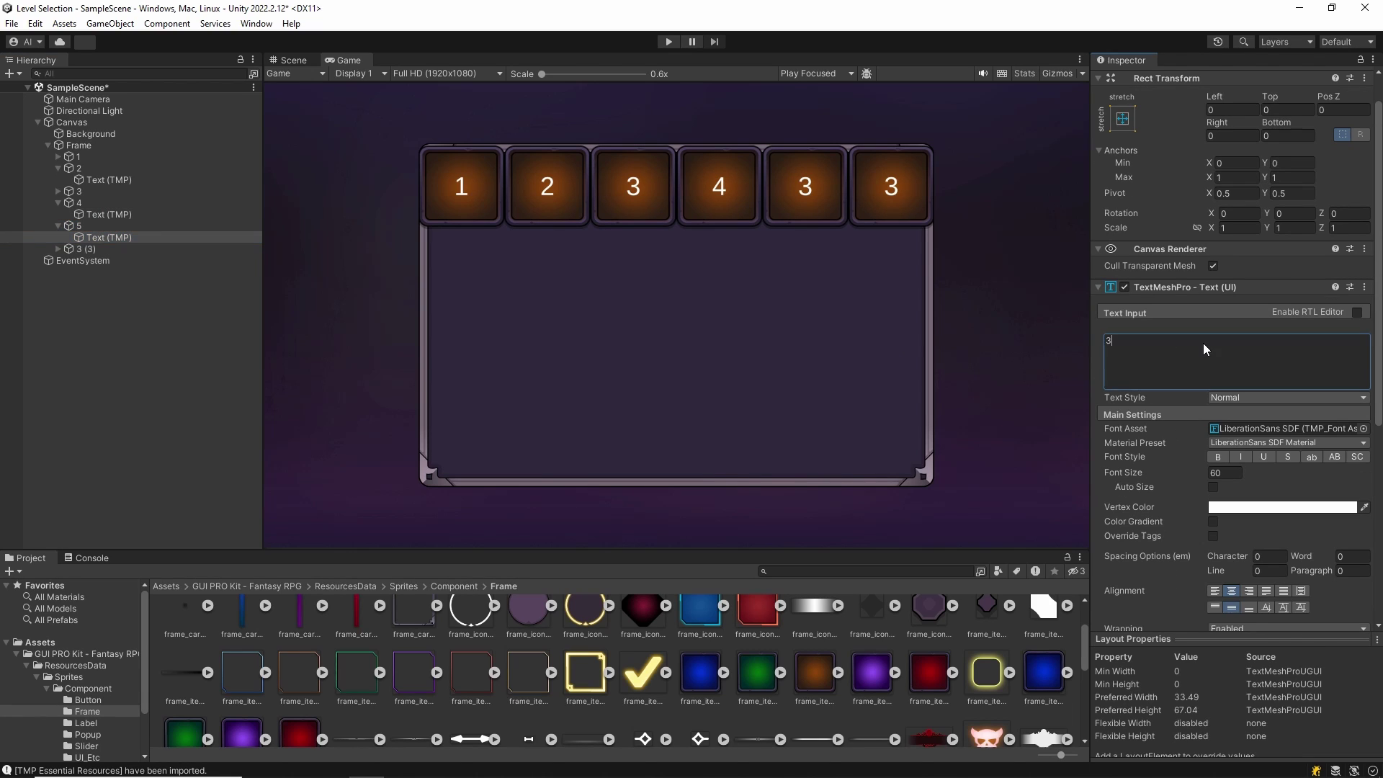
type("5")
Step: Rename the last copy to 6
left_click(61, 249)
key("Right")
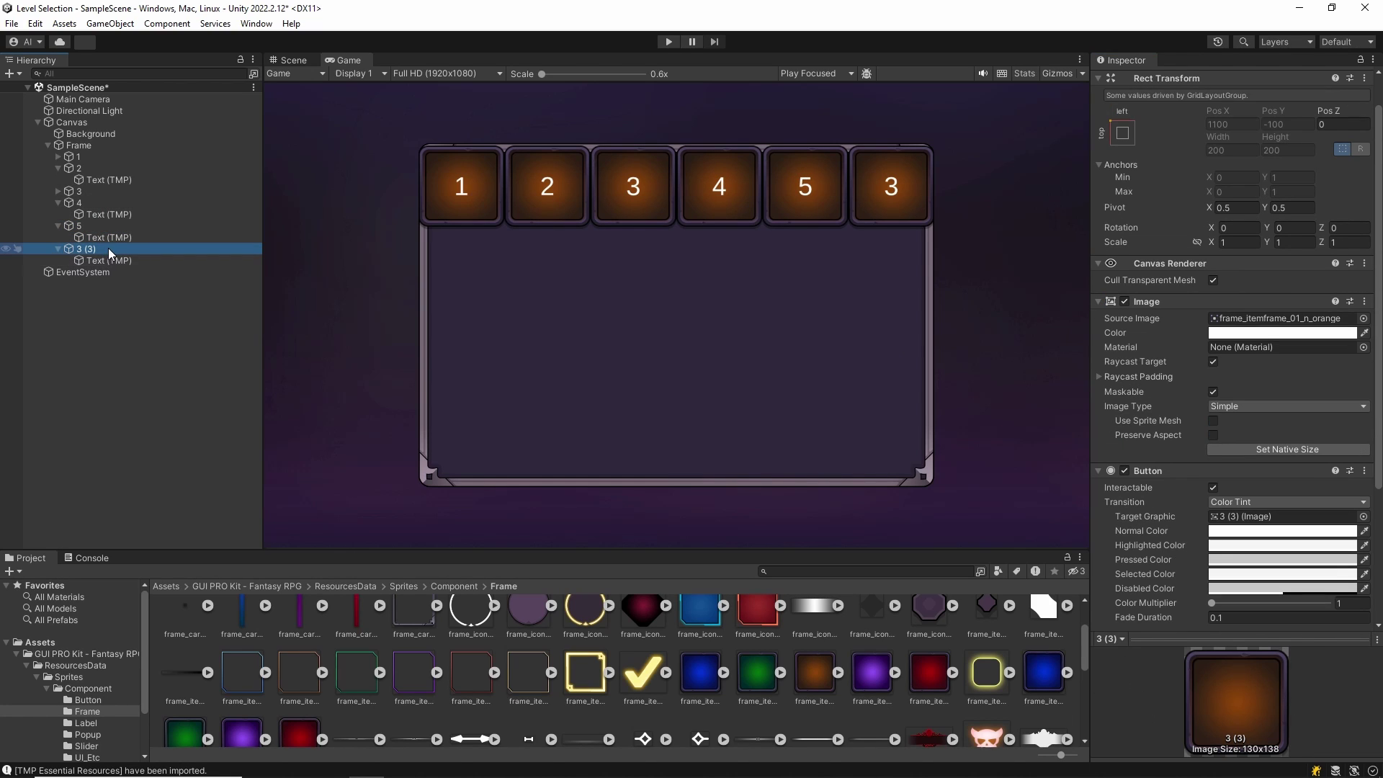
key("F2")
left_click(114, 260)
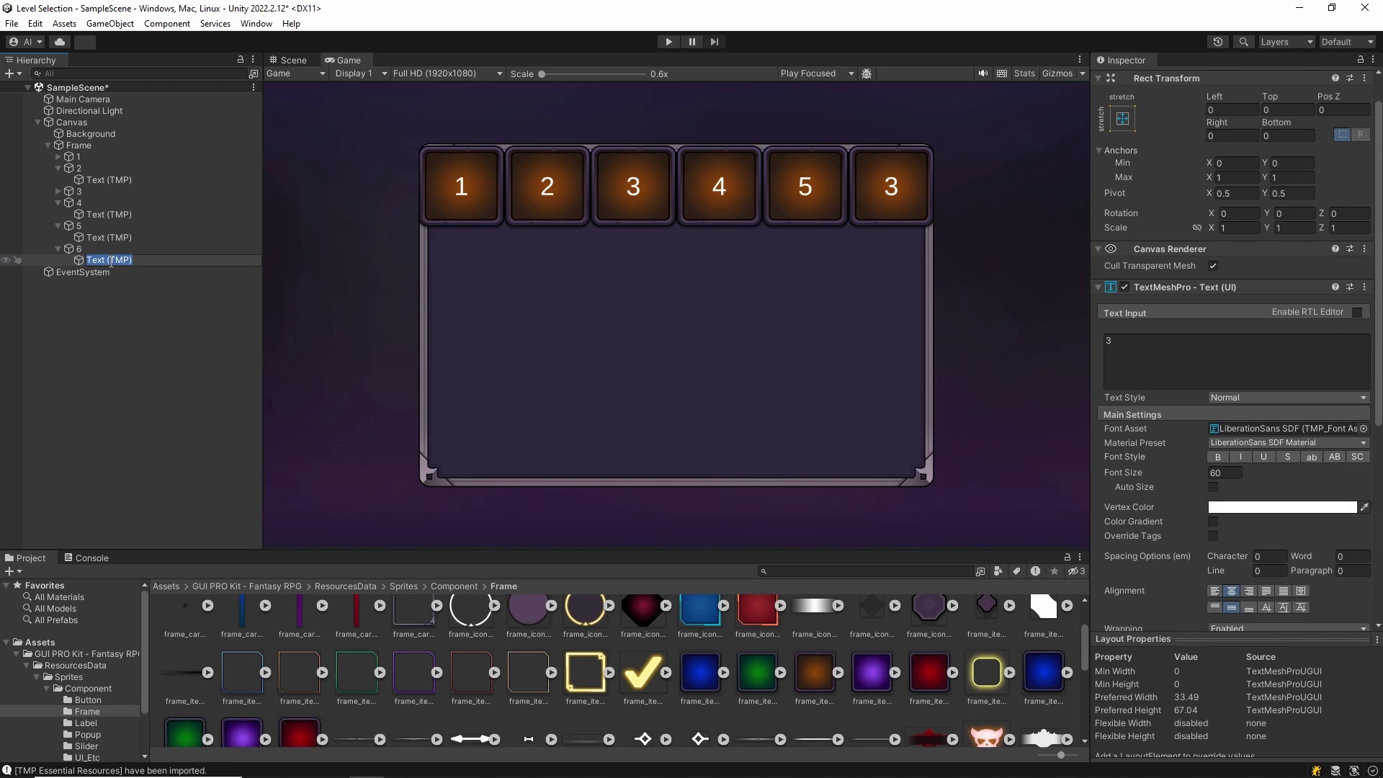
key("Up")
key("F2")
type("6")
left_click(113, 260)
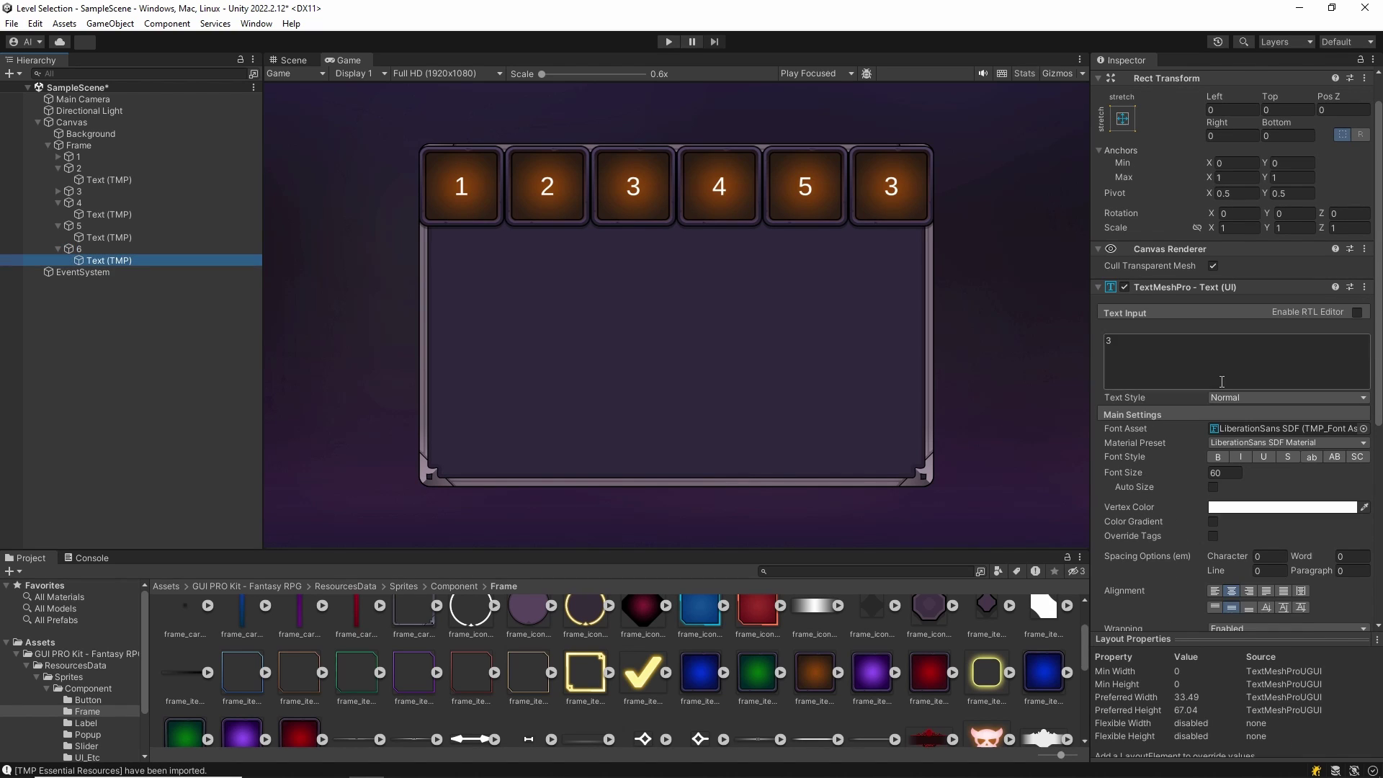
key("Up")
left_click(58, 225)
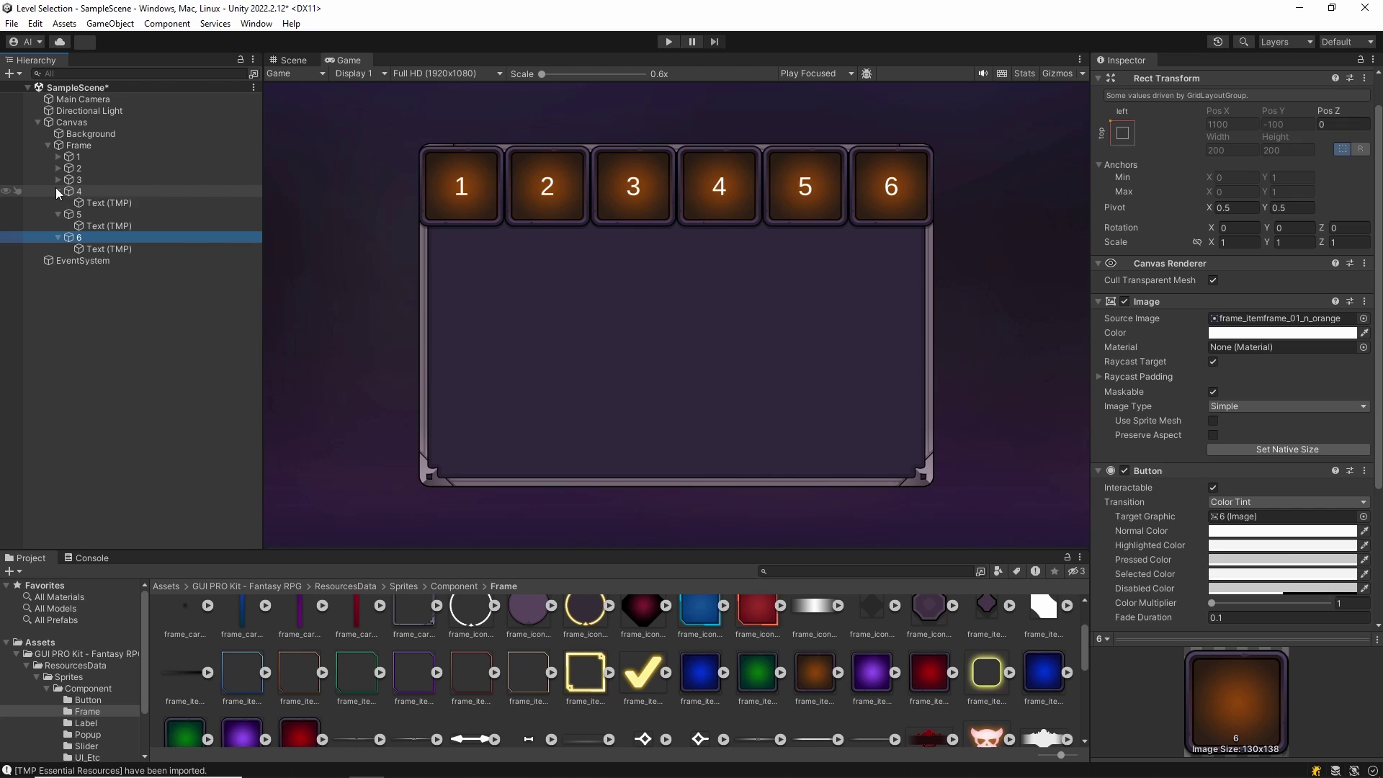
Step: Set the Frame's grid cell size to 300×300
left_click(58, 168)
left_click(58, 191)
left_click(57, 214)
left_click(77, 145)
left_click(1239, 473)
type("300")
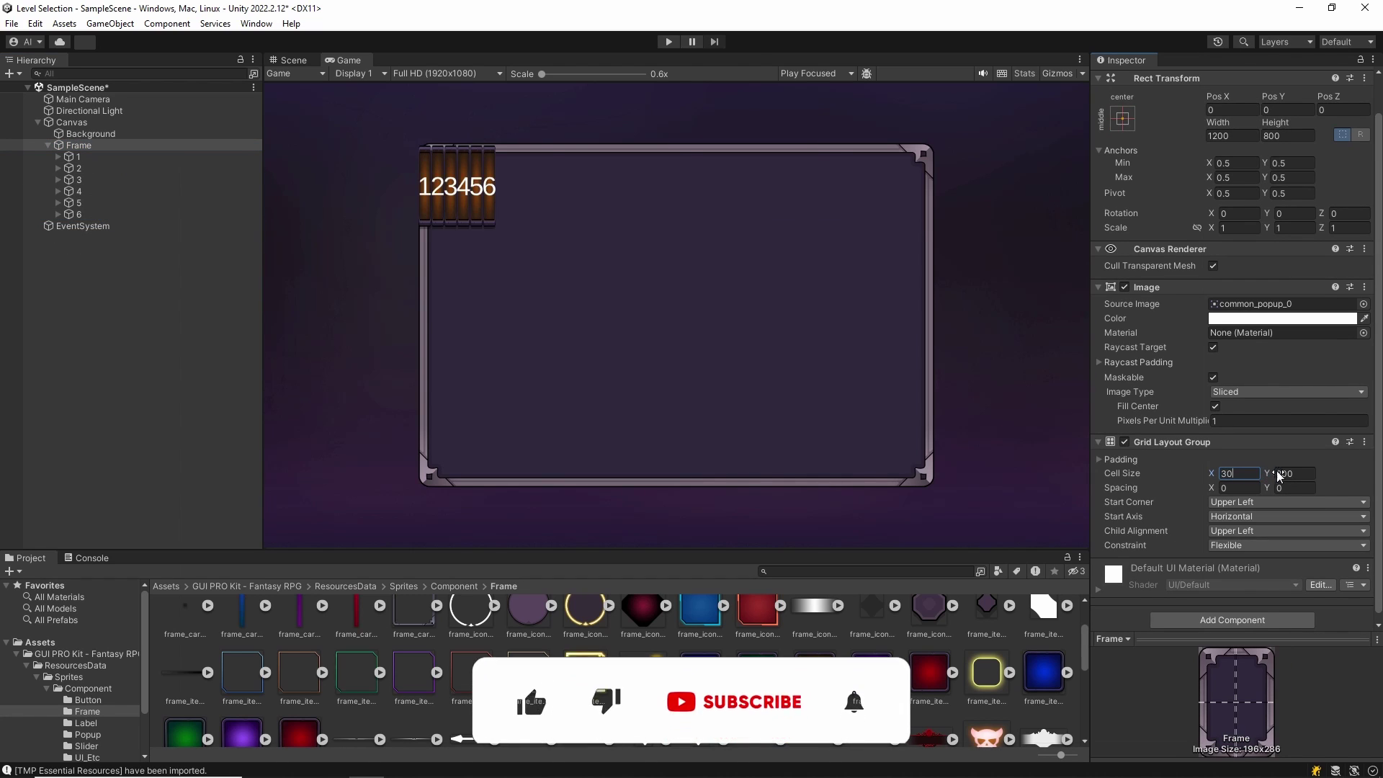
left_click(1294, 474)
type("300")
Step: Set the grid spacing to 20 horizontally and 30 vertically
left_click(1249, 488)
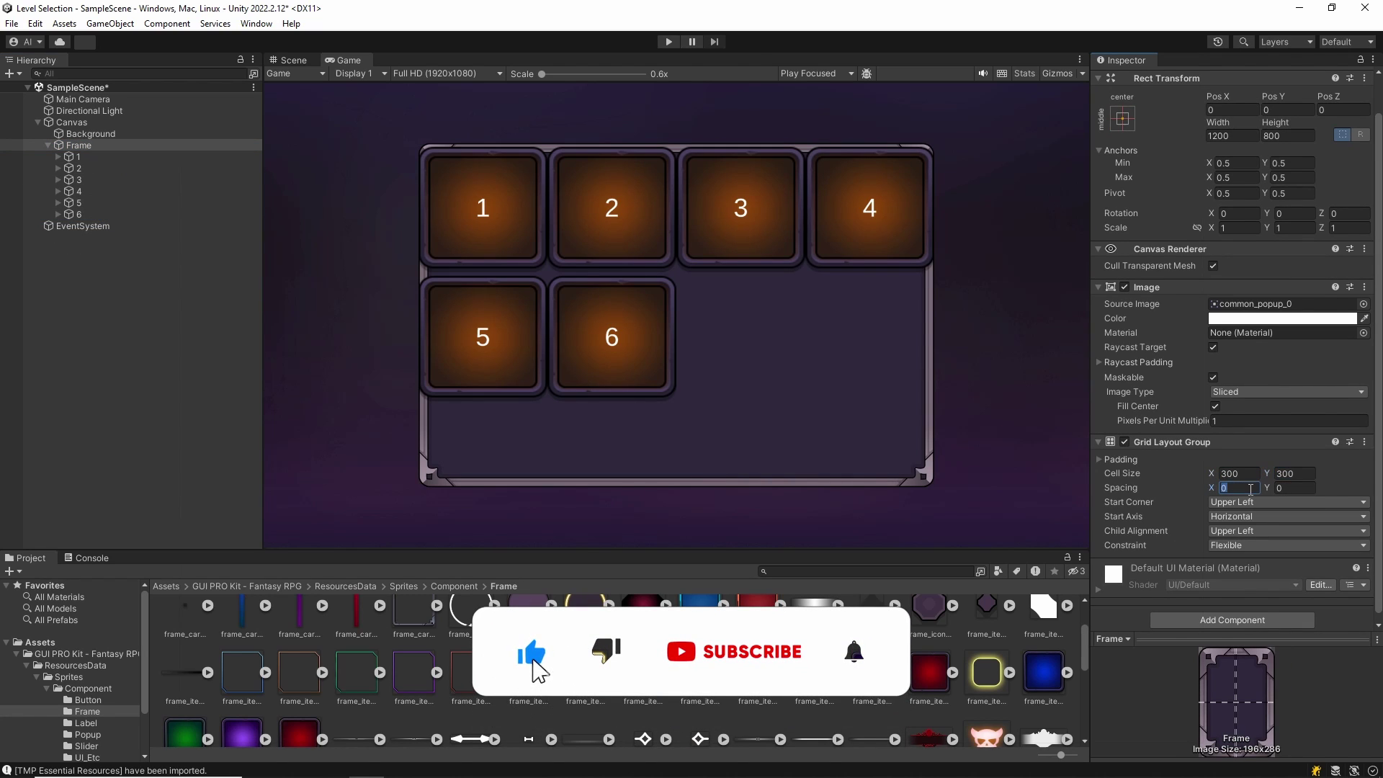
type("5")
key("BackSpace")
type("20")
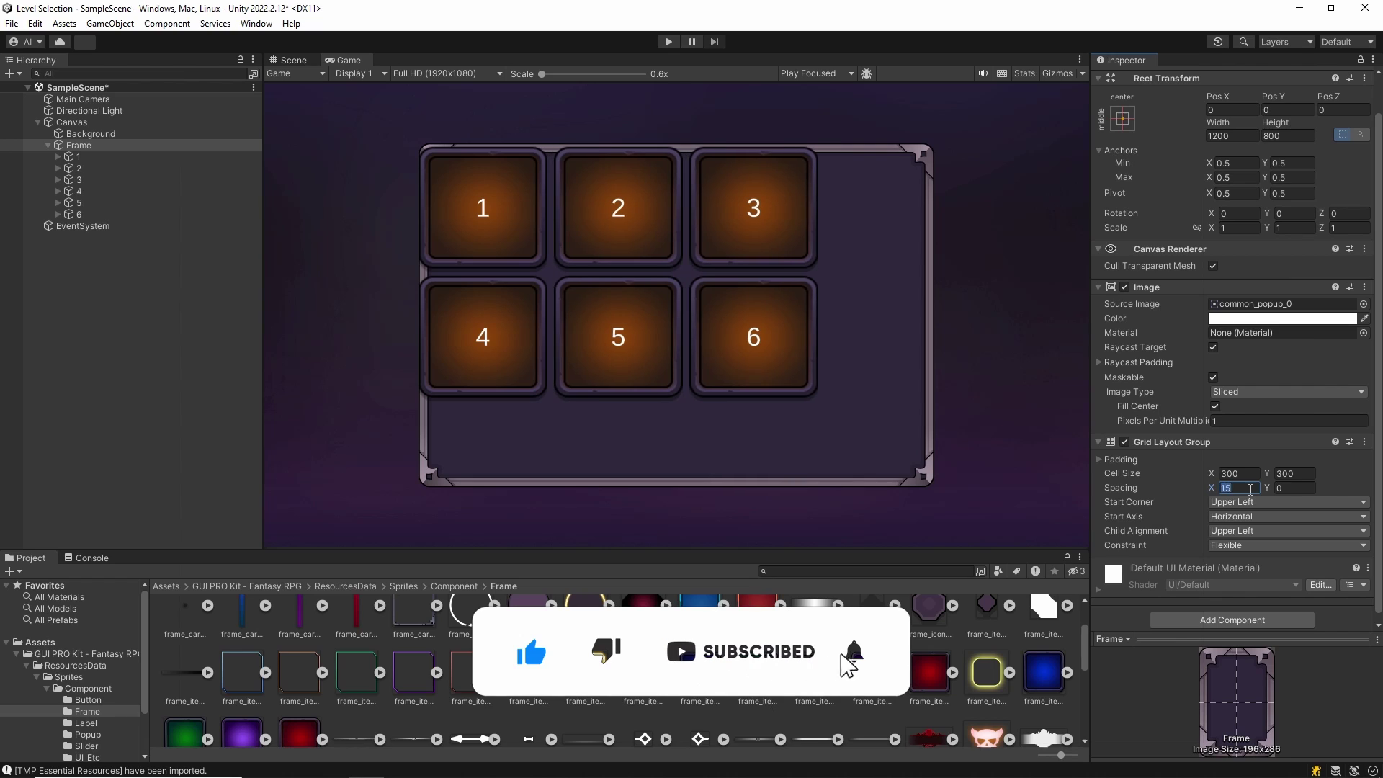
left_click(1296, 488)
type("5")
type("30")
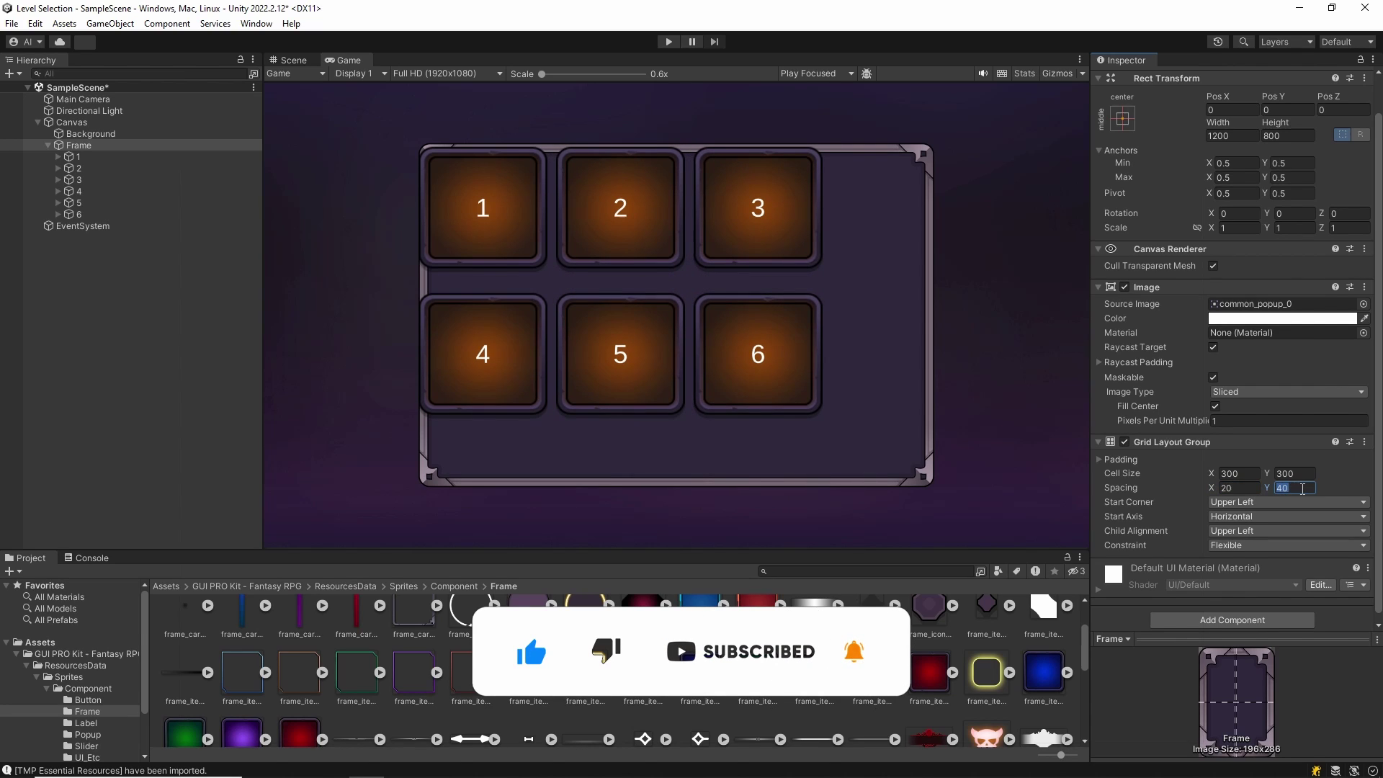
Step: Set child alignment to Upper Center and top padding to 50
left_click(1251, 503)
left_click(1312, 519)
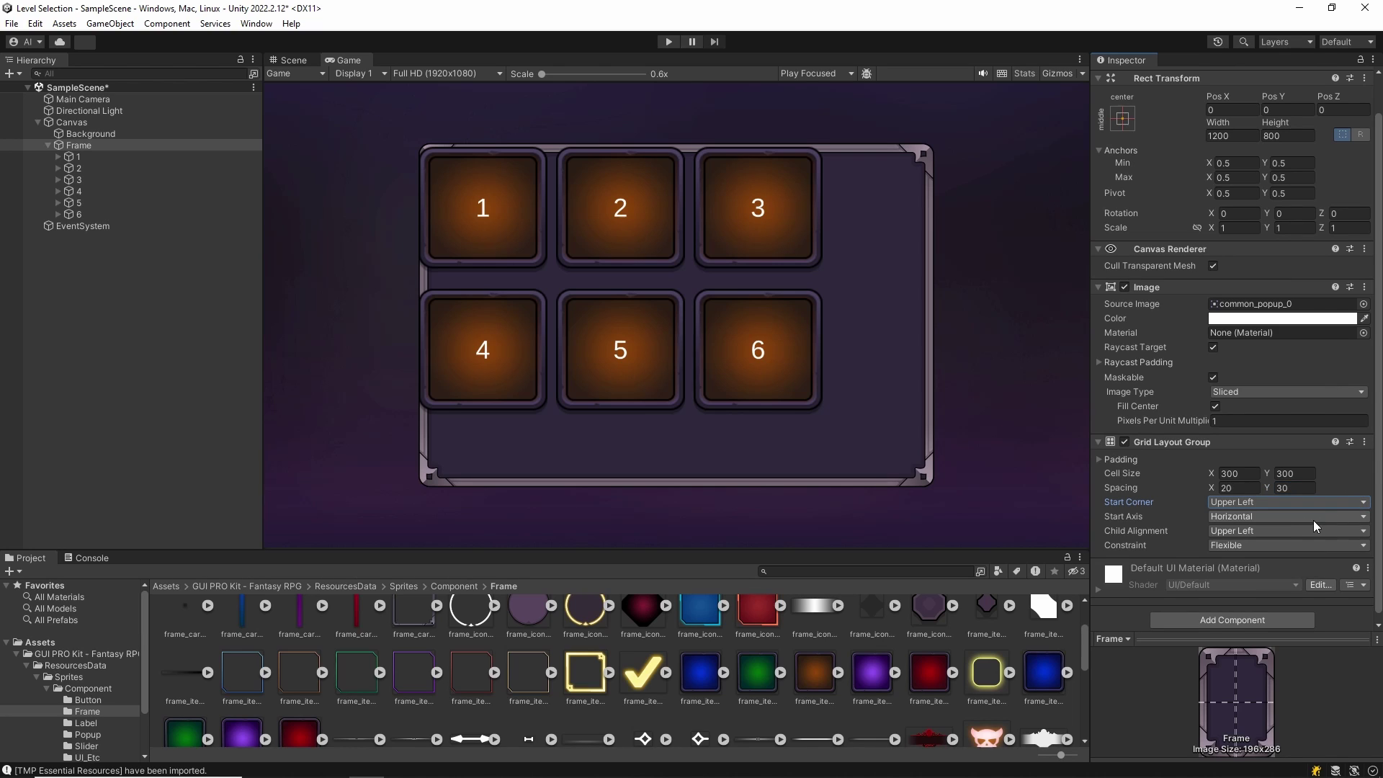
left_click(1286, 531)
left_click(1262, 564)
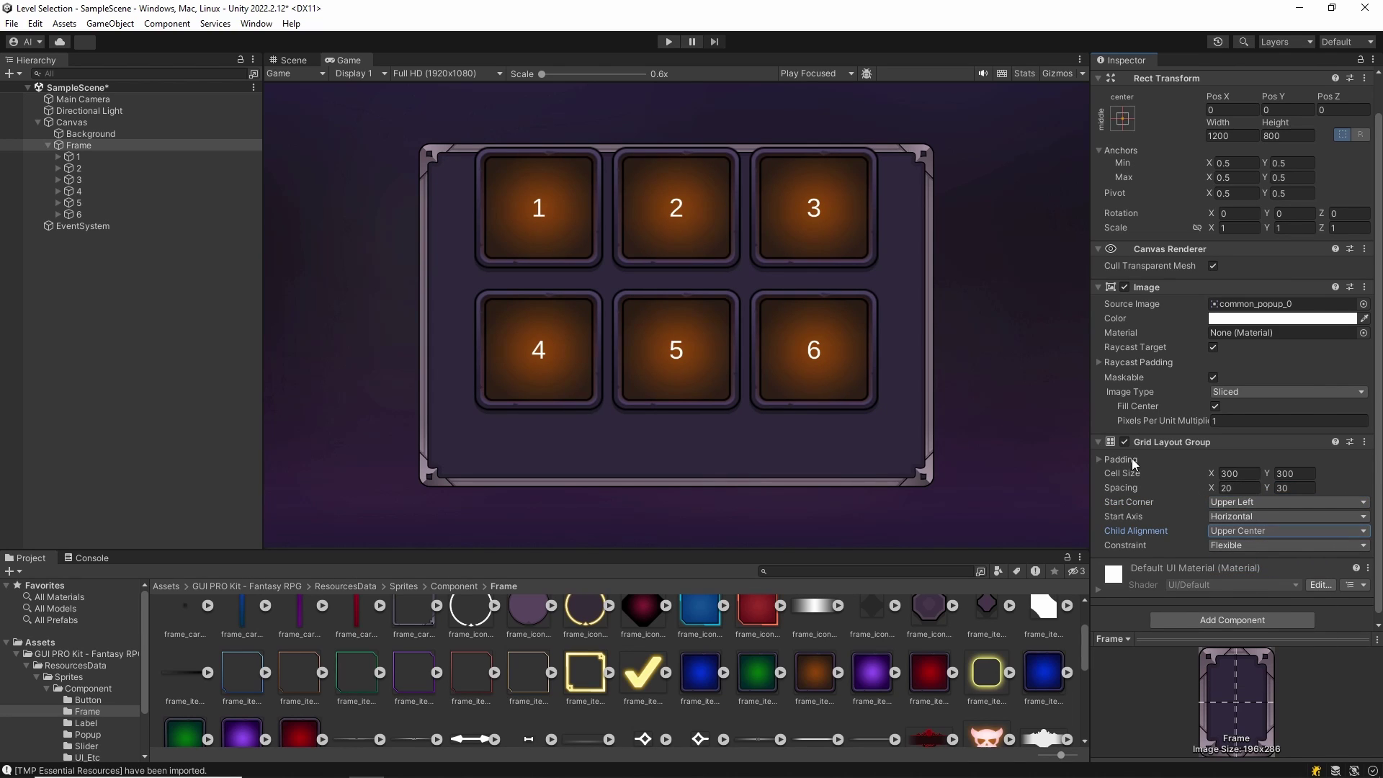
left_click(1131, 460)
left_click(1241, 502)
type("50")
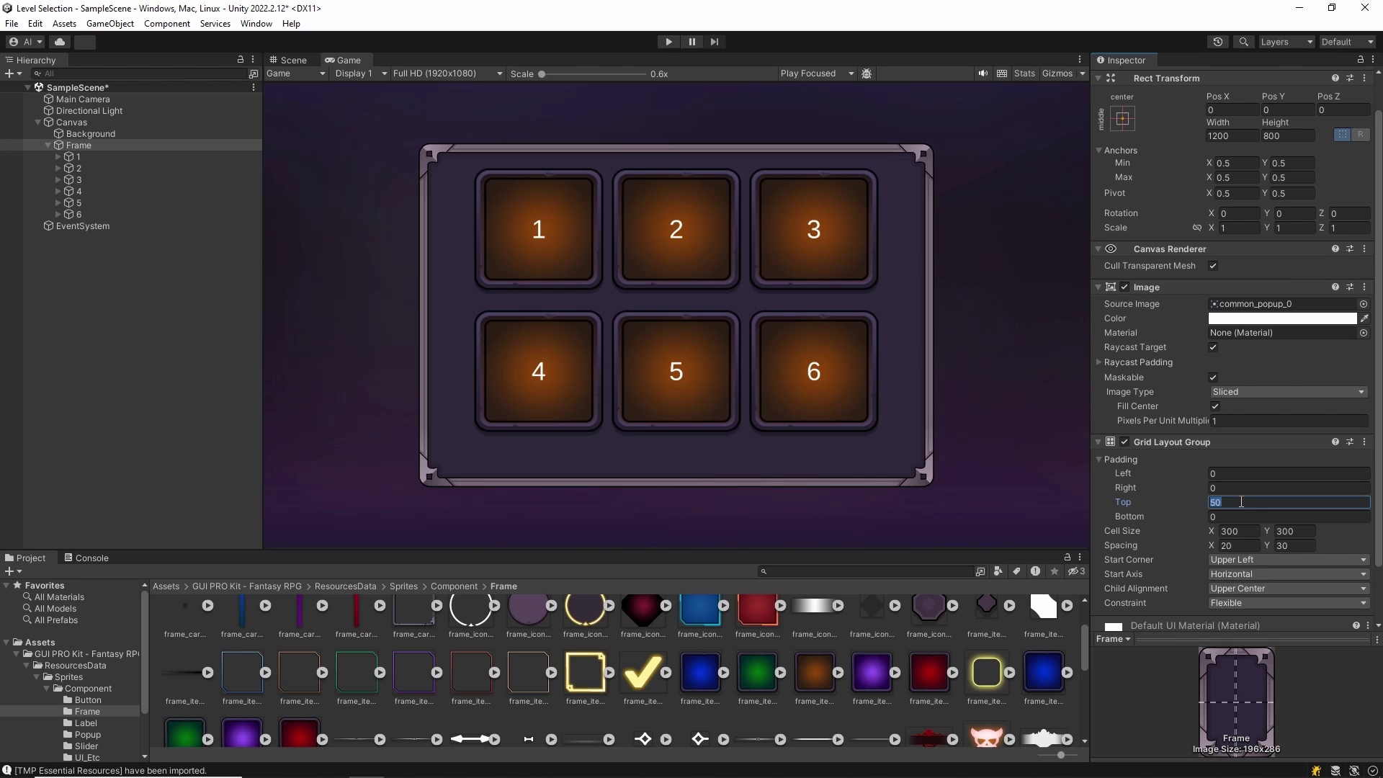
type("60")
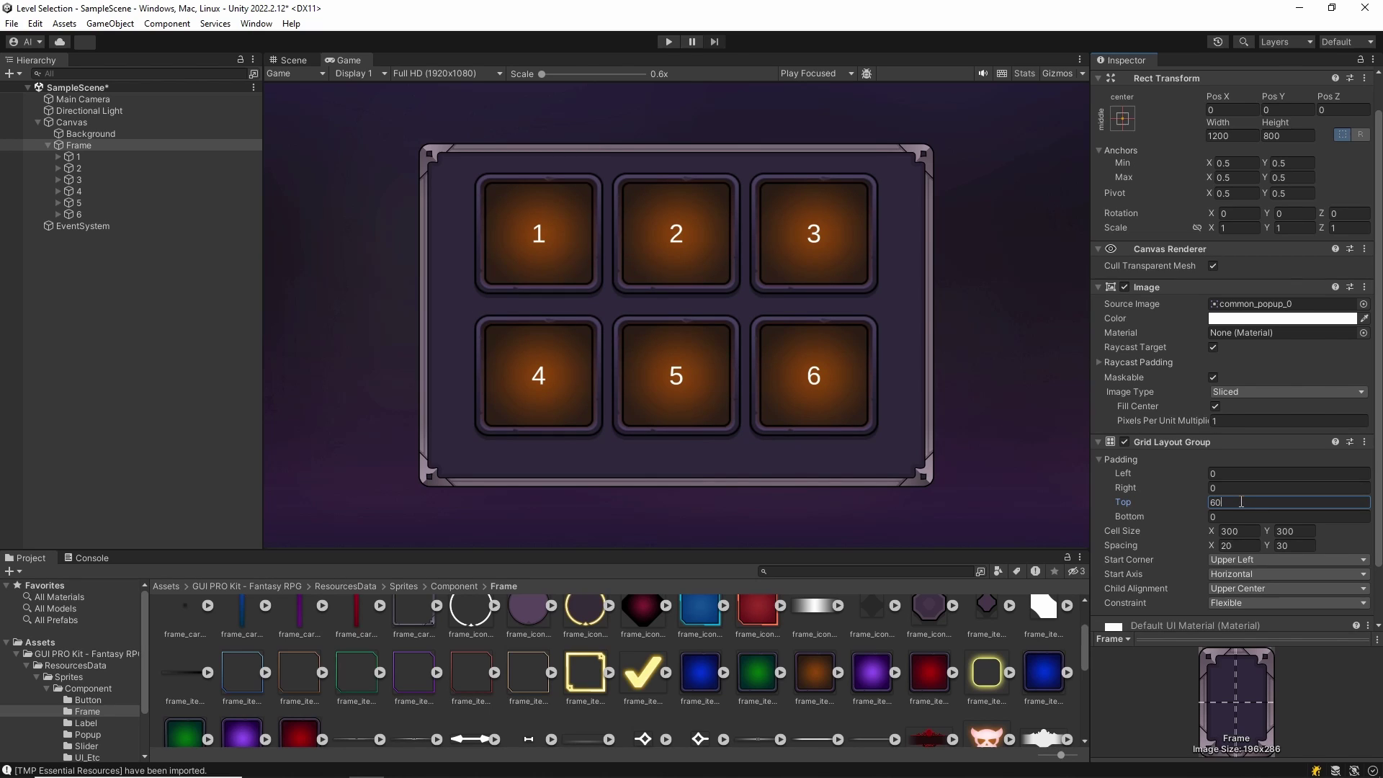
type("80")
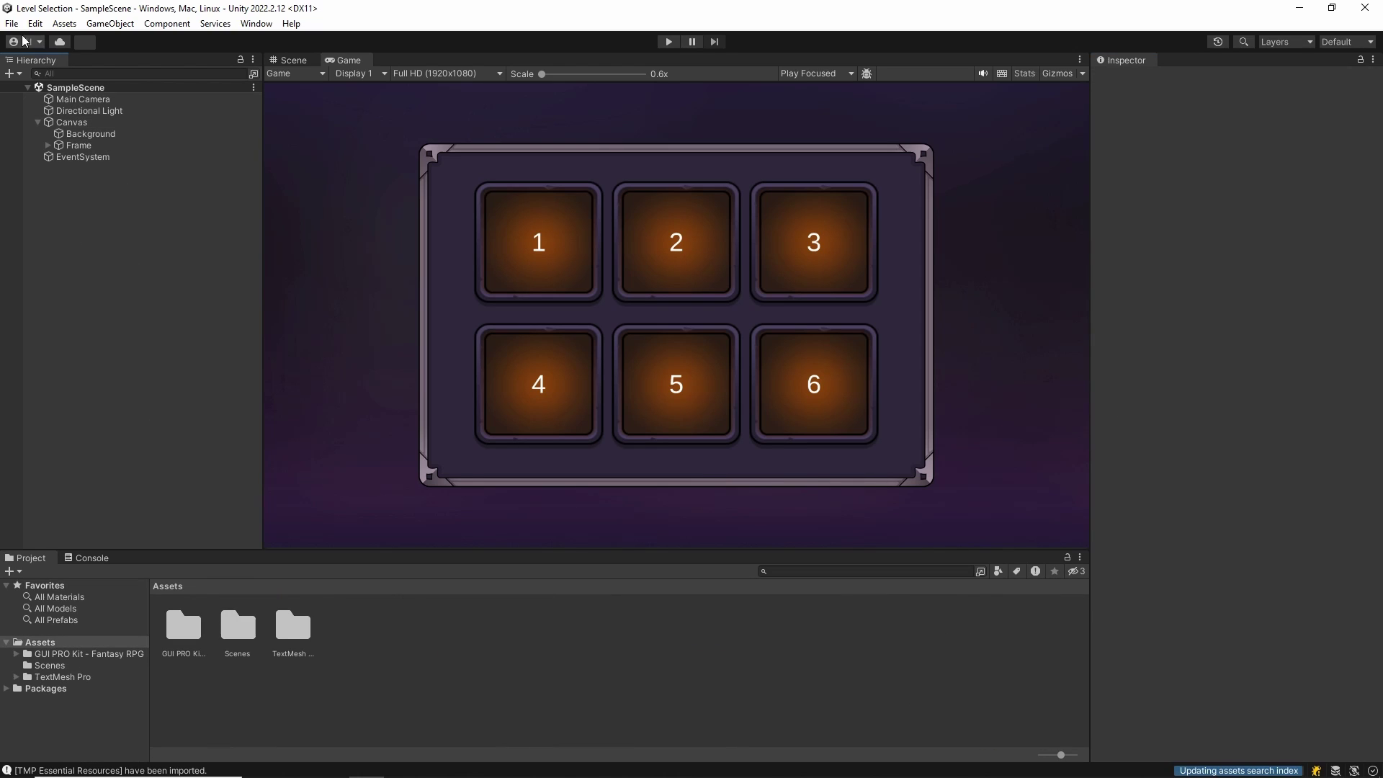
Step: Create a new scene from the Basic (Built-in) template
left_click(12, 23)
left_click(47, 39)
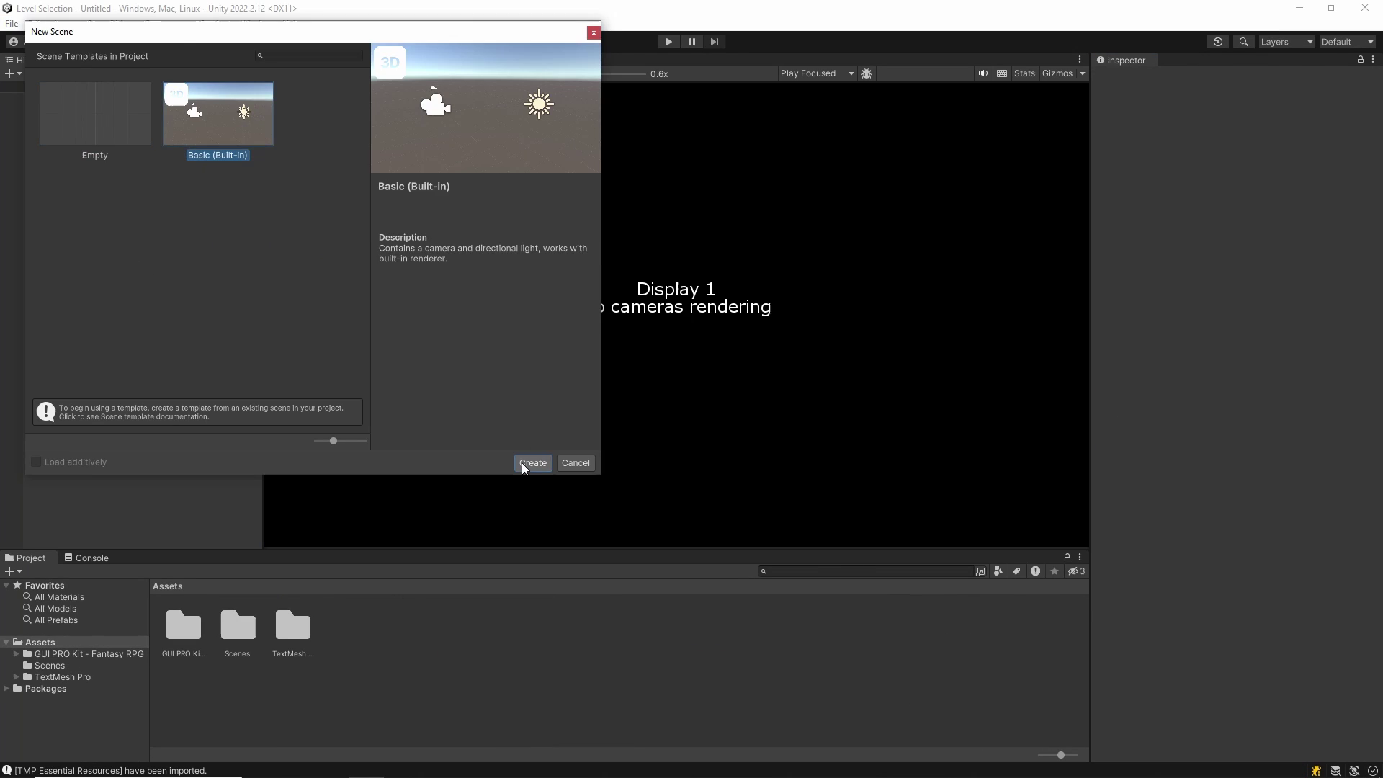
left_click(525, 463)
Step: Add a UI Image stretched across the full canvas with Top 0, coloured grey 5A5A5A
right_click(97, 195)
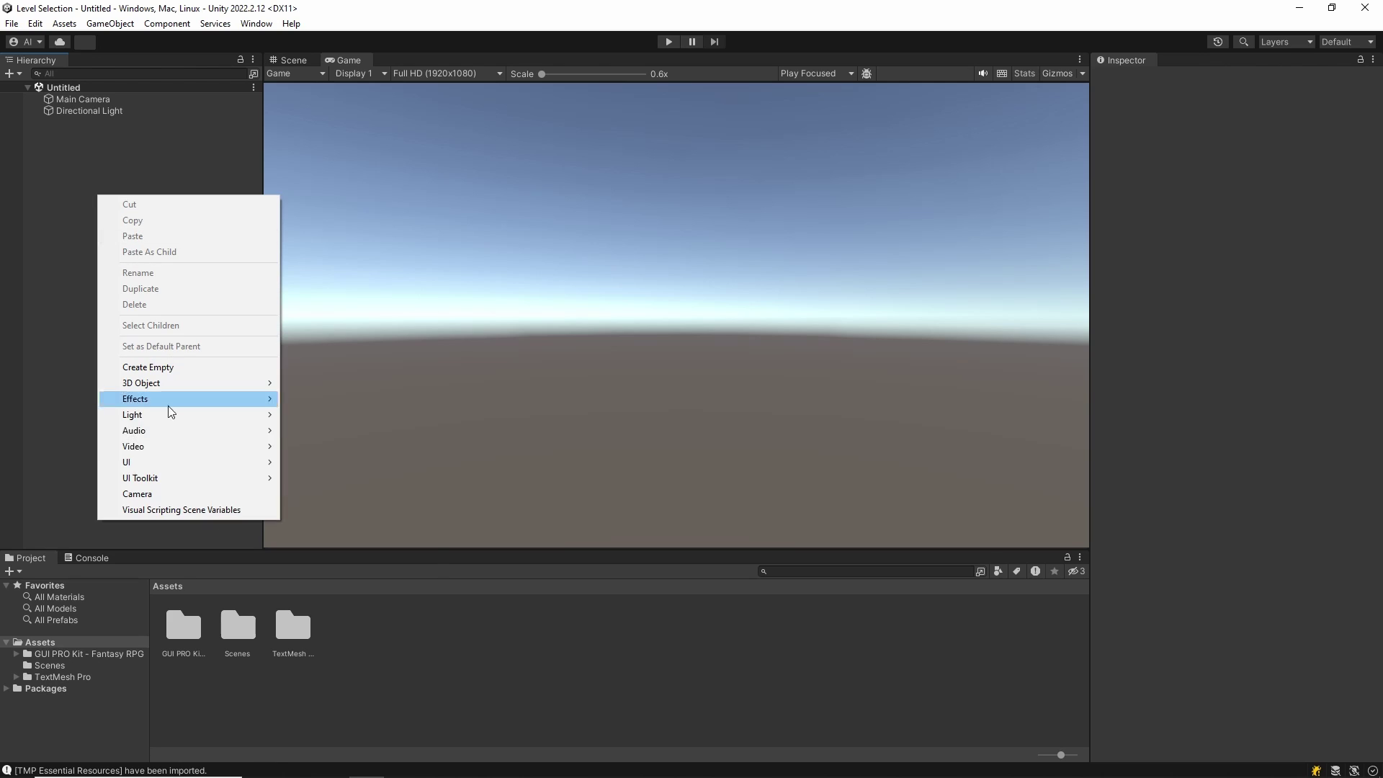
mouse_move(216, 462)
left_click(341, 464)
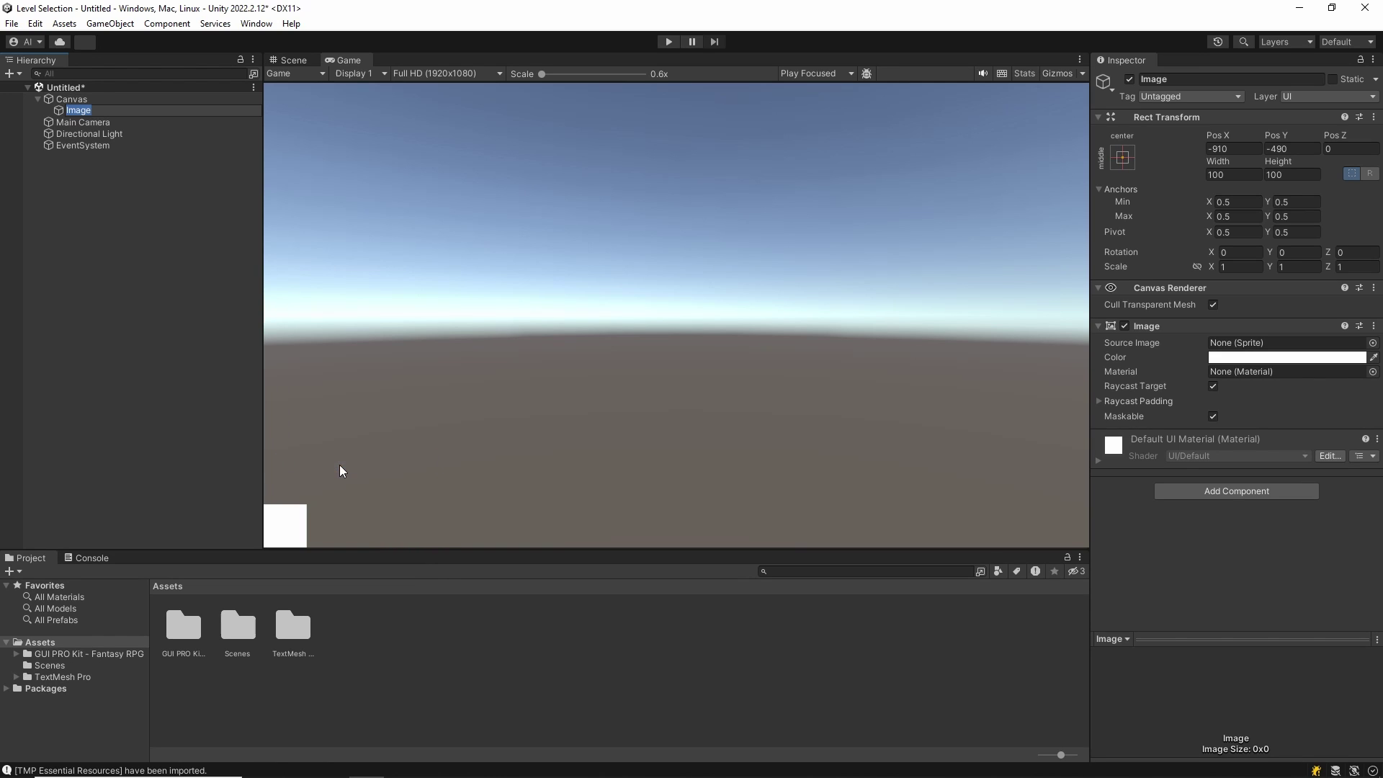
left_click(1122, 157)
left_click(1276, 374)
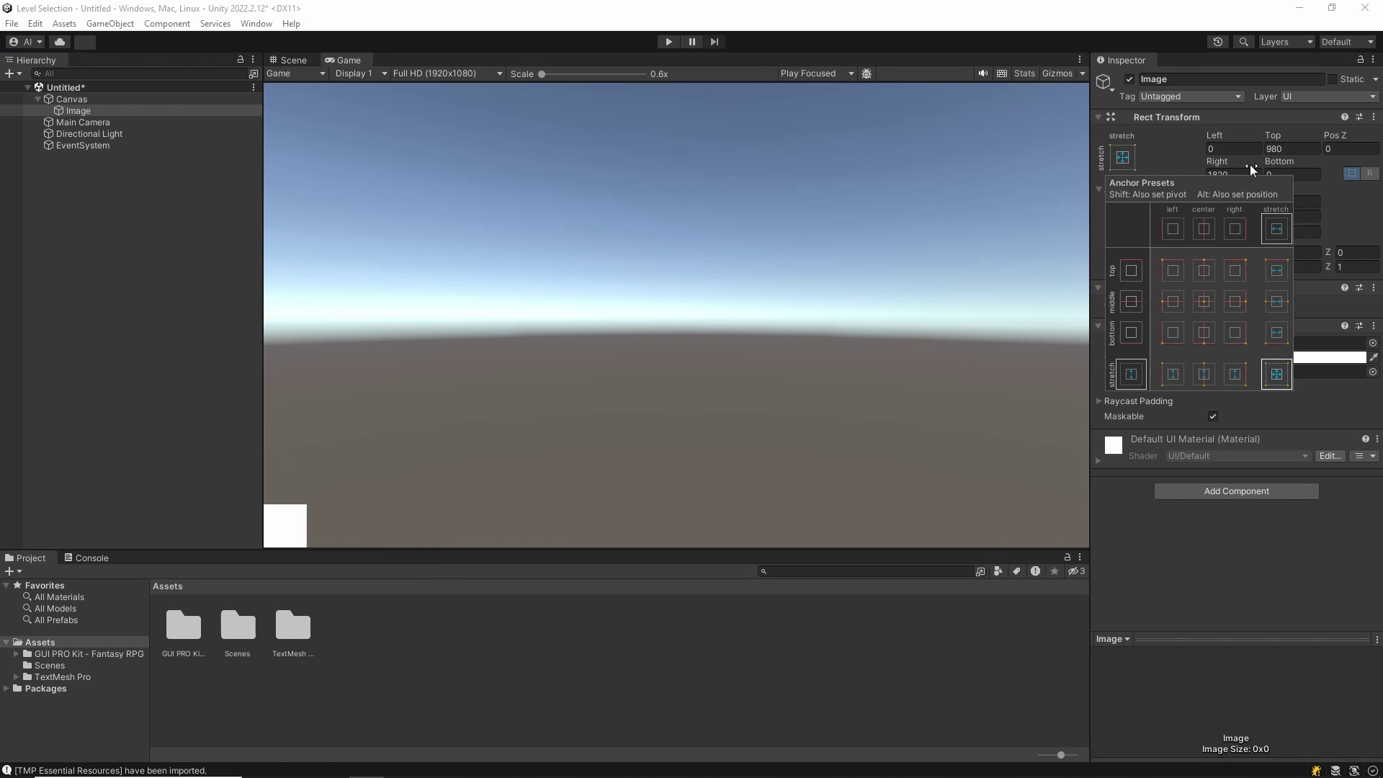
left_click(1288, 150)
key("BackSpace")
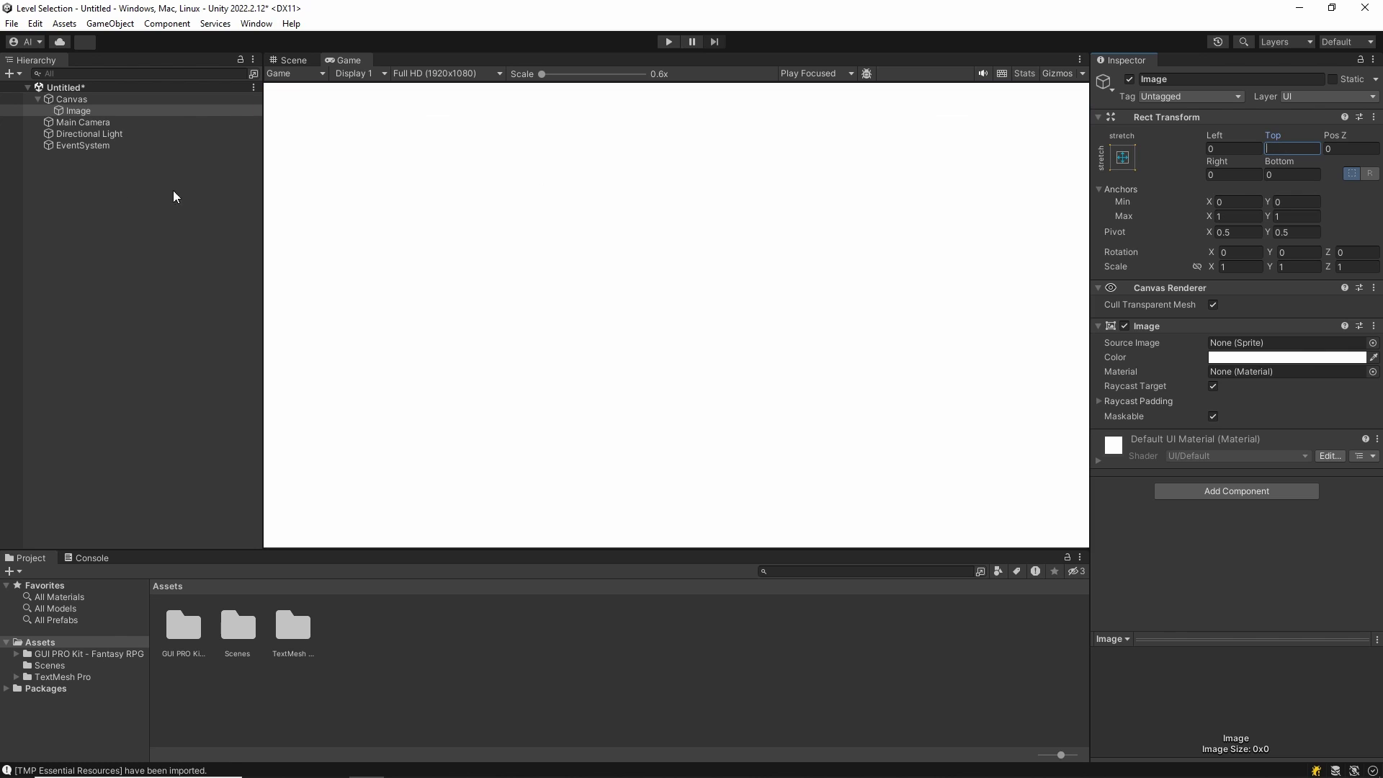
left_click(1365, 356)
left_click_drag(1289, 451, 1251, 482)
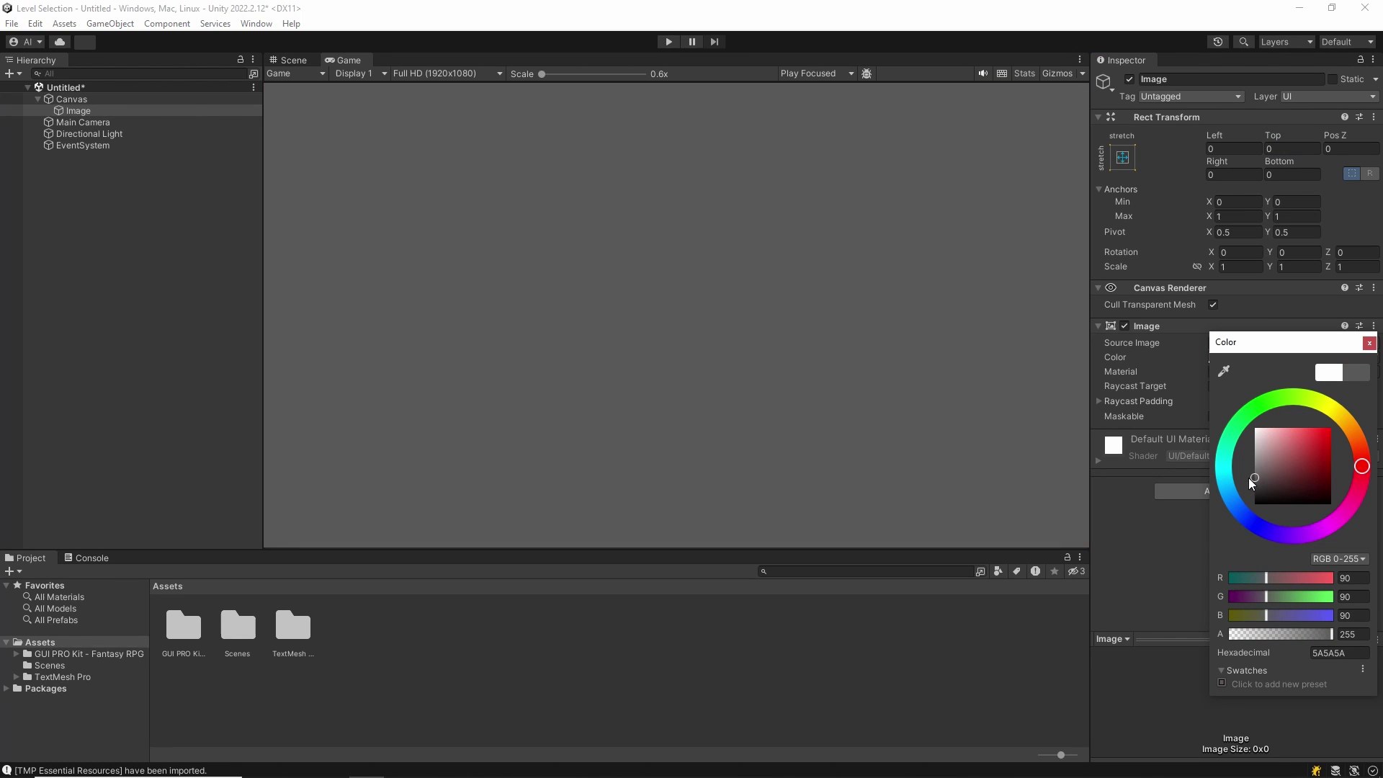
Step: Add a TextMeshPro text under the Image reading 'Level 1'
right_click(79, 112)
mouse_move(187, 417)
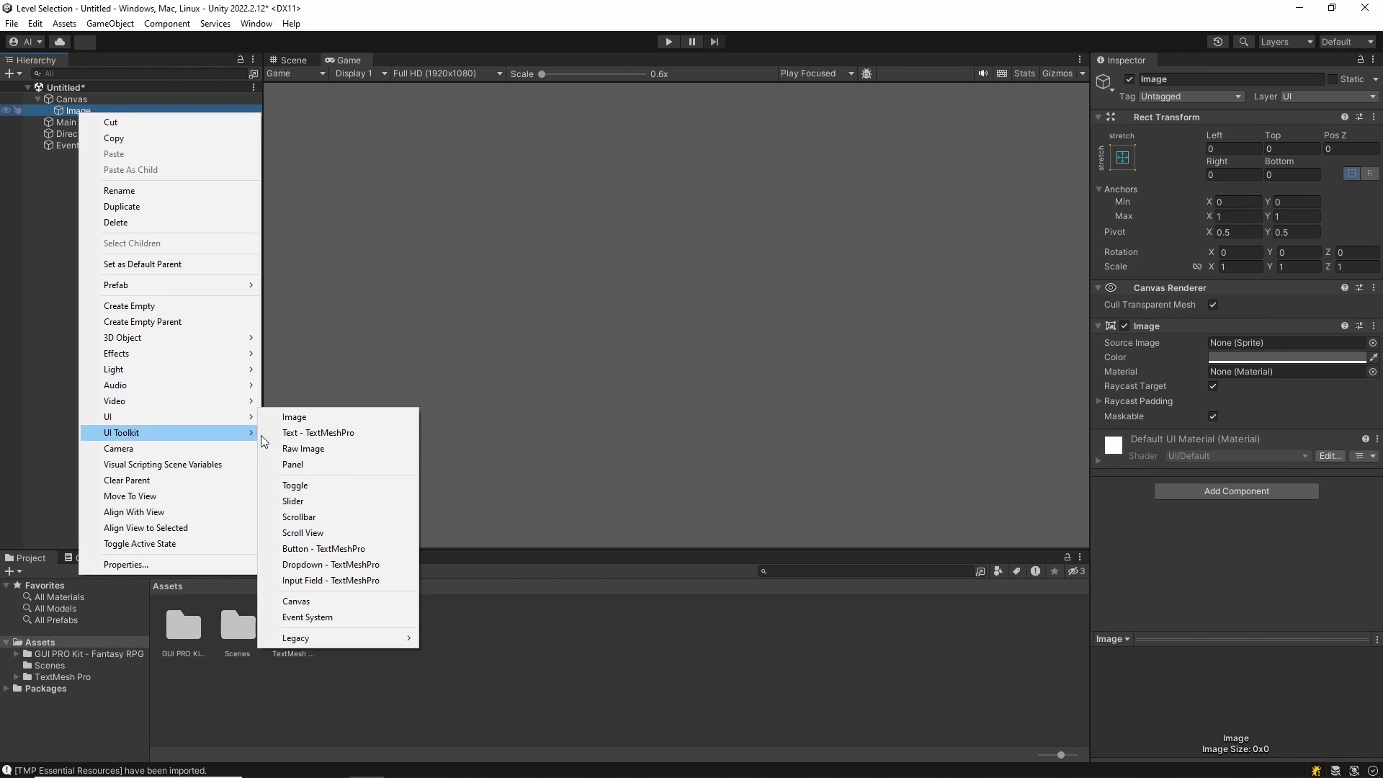
left_click(340, 436)
left_click(1168, 386)
key("ctrl+a")
type("Level 1")
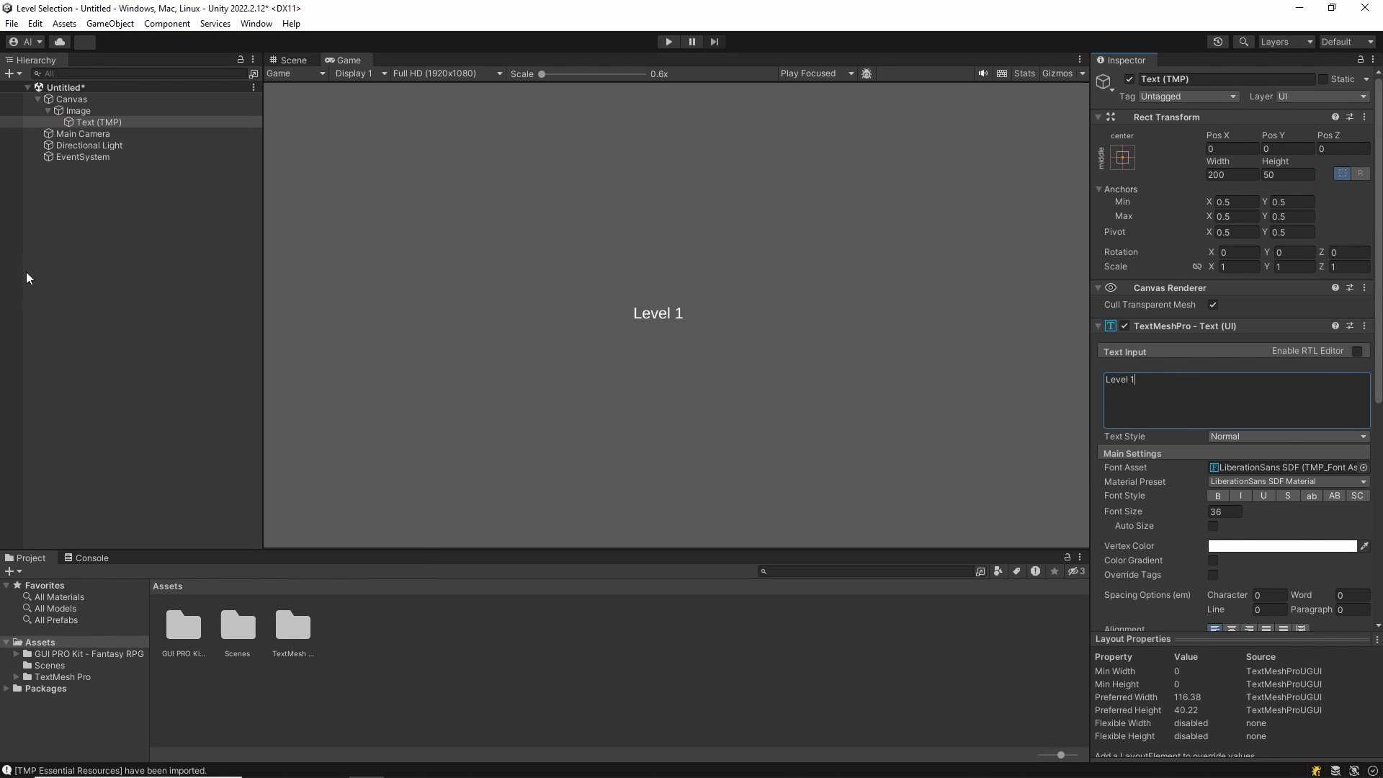
left_click(49, 110)
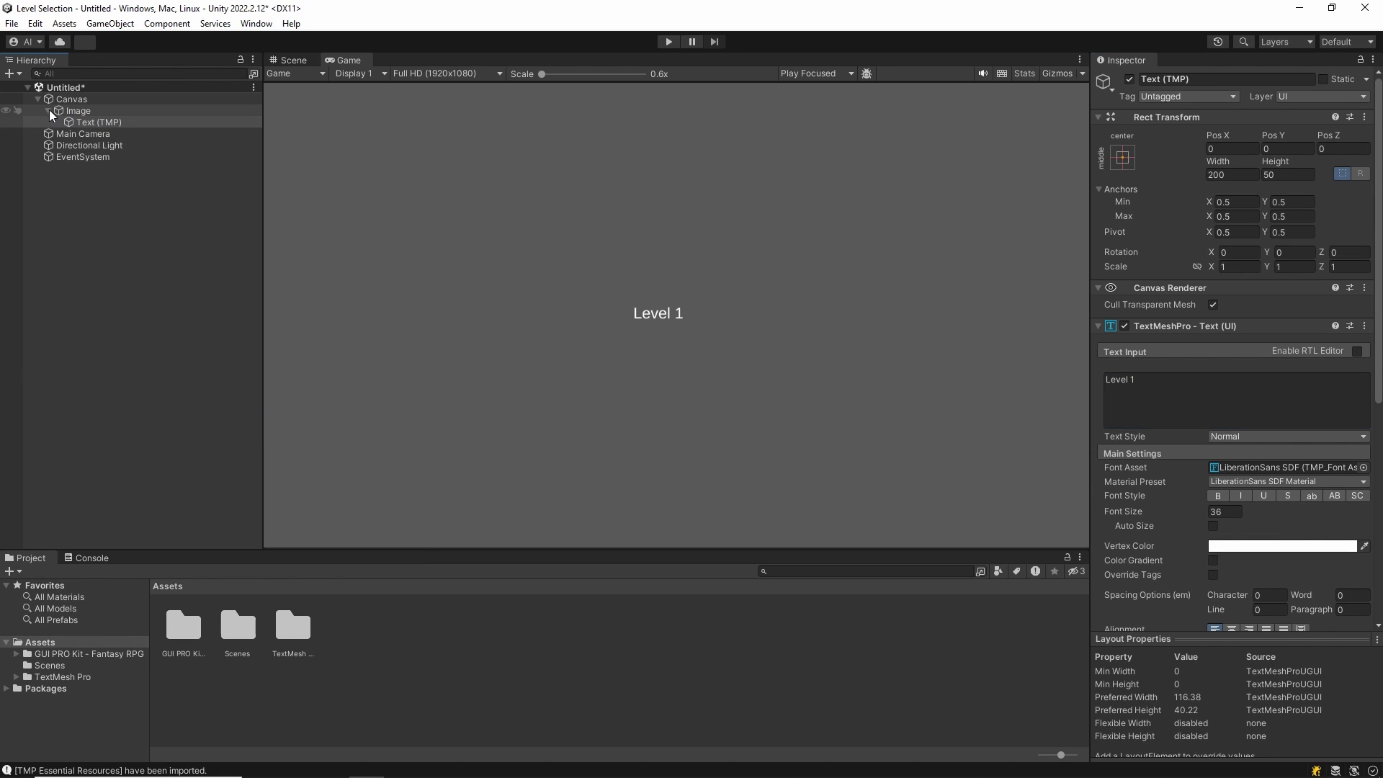
Step: Save the new scene as '1'
key("ctrl+s")
type("1")
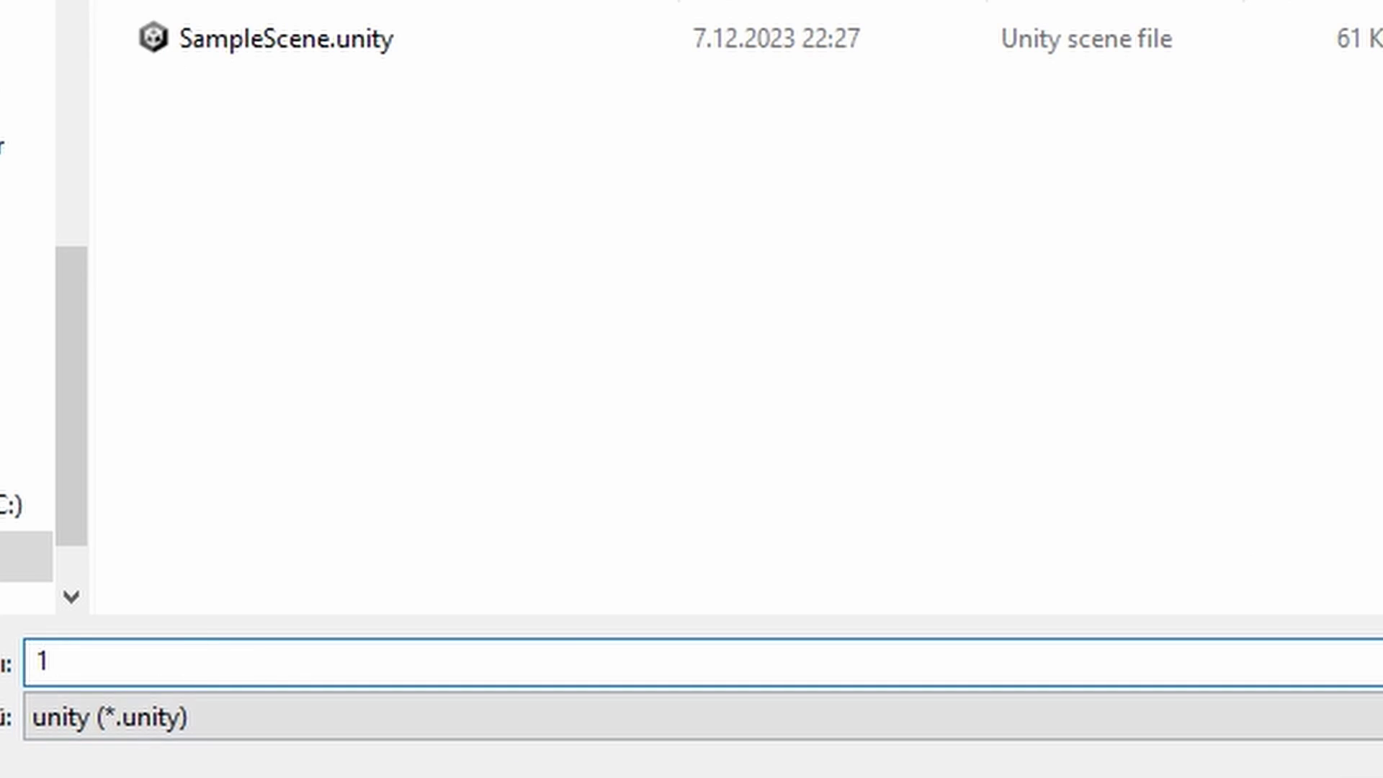
key("Return")
Step: Duplicate scene 1 in the Scenes folder and name the copy '2'
left_click(58, 665)
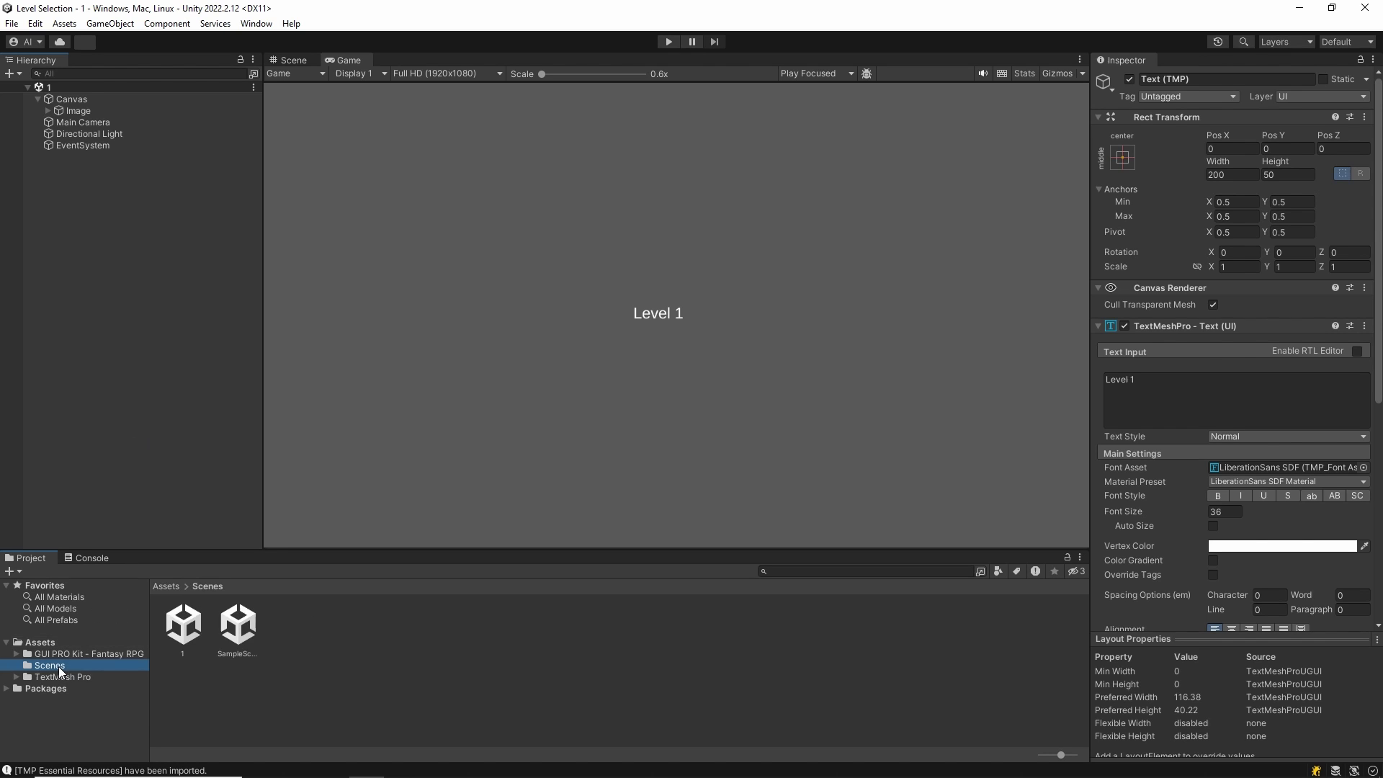
left_click(196, 618)
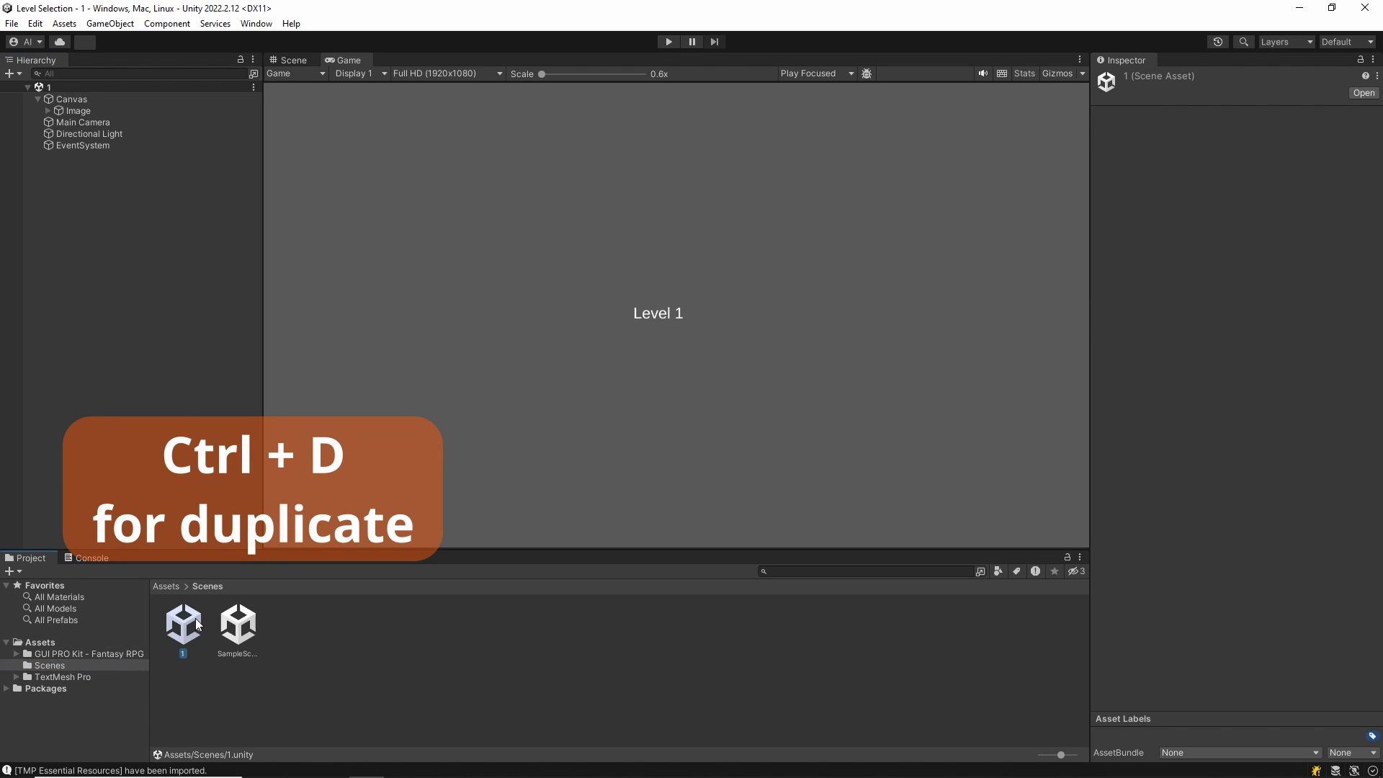
key("ctrl+d")
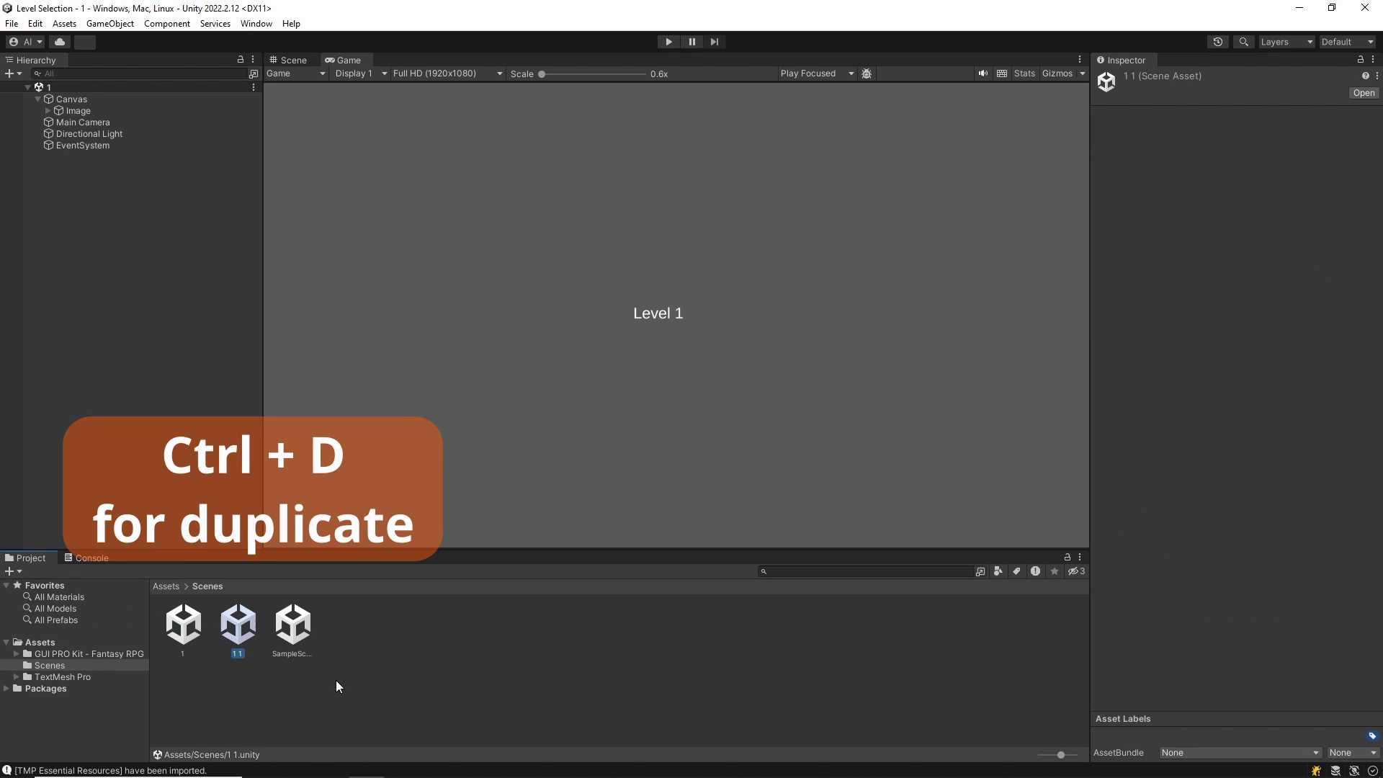
key("F2")
type("2")
key("Return")
Step: In scene 2, change the Text (TMP) label to 'Level 2'
double_click(238, 624)
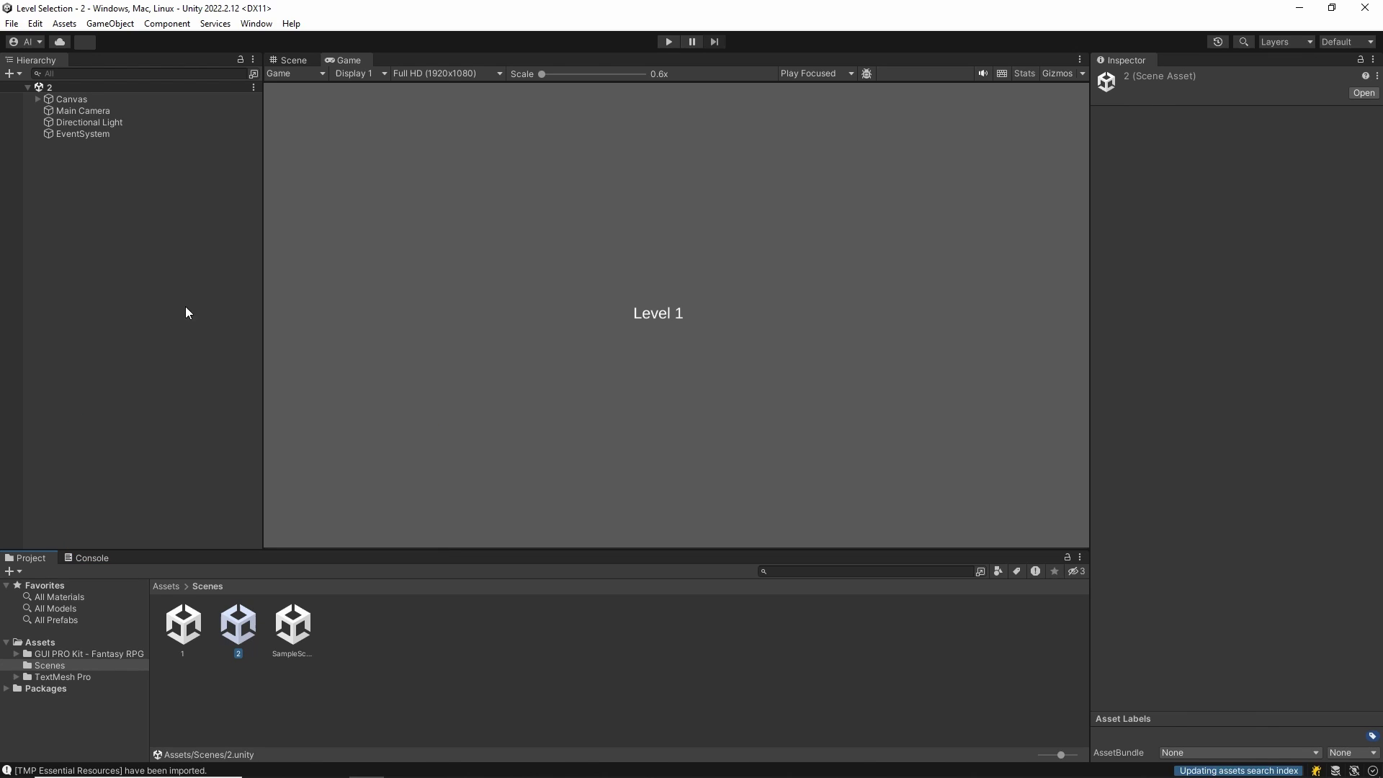
left_click(37, 99)
left_click(77, 111)
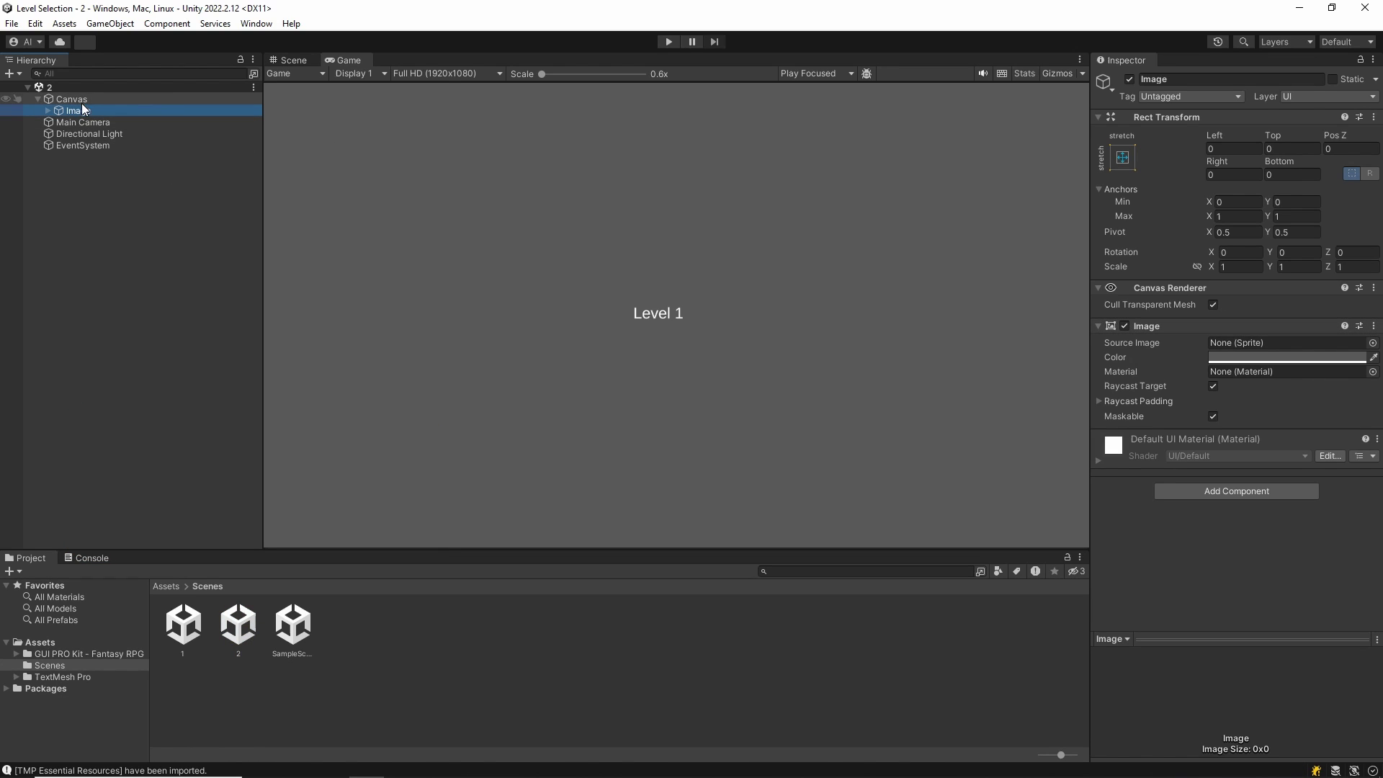
left_click(47, 110)
left_click(99, 122)
left_click(1252, 396)
type("Level 2")
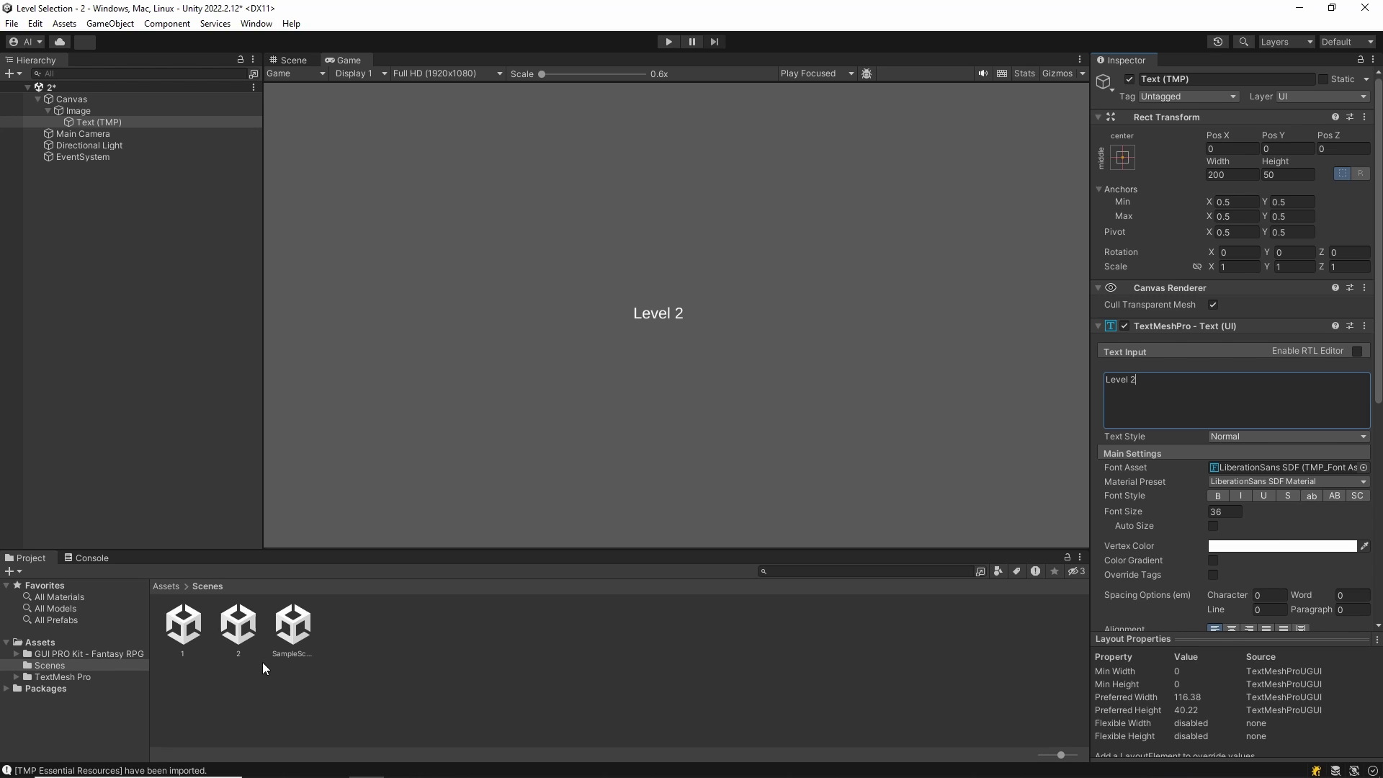
Step: Duplicate scene 2 into scene 3, open it and select its Level 1 text
left_click(238, 624)
key("ctrl+d")
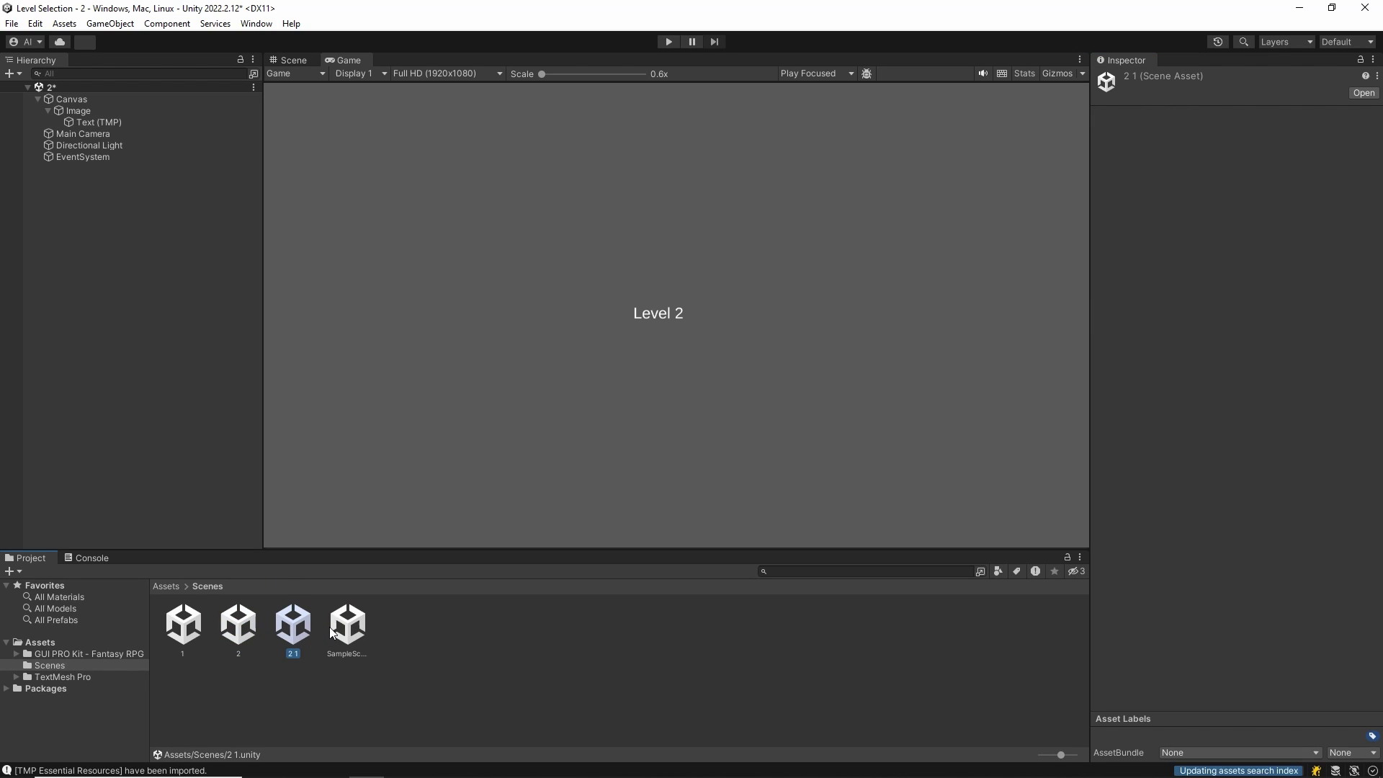
double_click(295, 620)
left_click(675, 426)
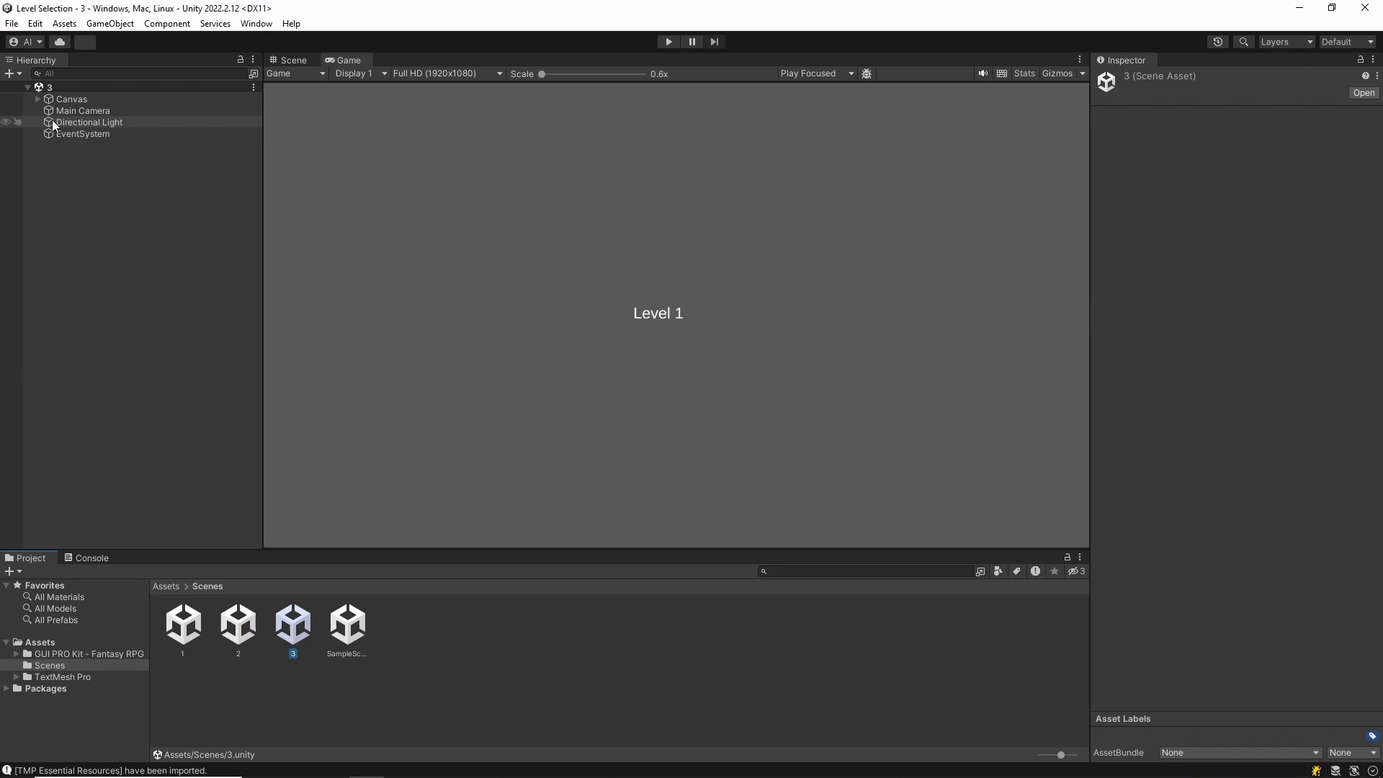
left_click(37, 99)
left_click(72, 111)
left_click(48, 110)
left_click(99, 122)
left_click(1199, 389)
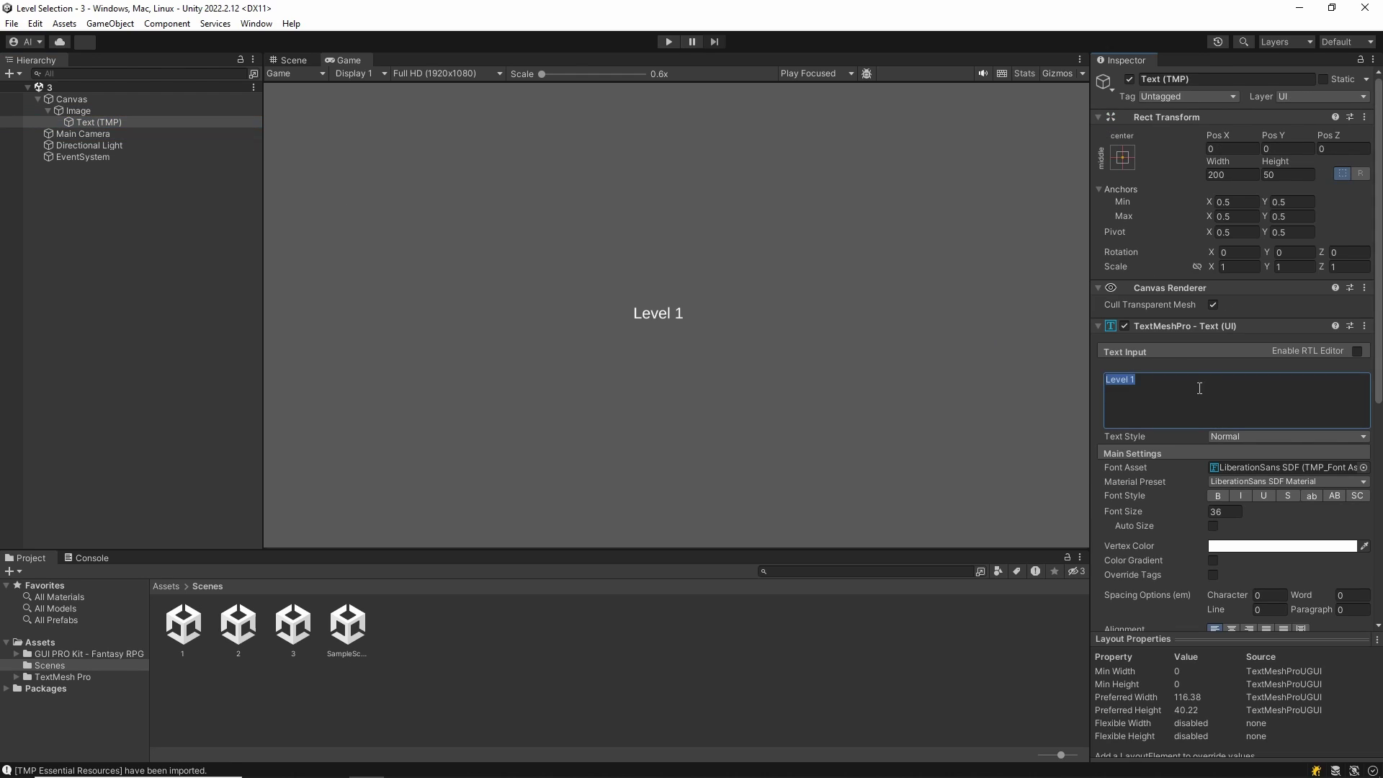
Step: Set scene 3's label to 'Level 3', then add SampleScene, 1 and 2 to Scenes In Build
type("Level 3")
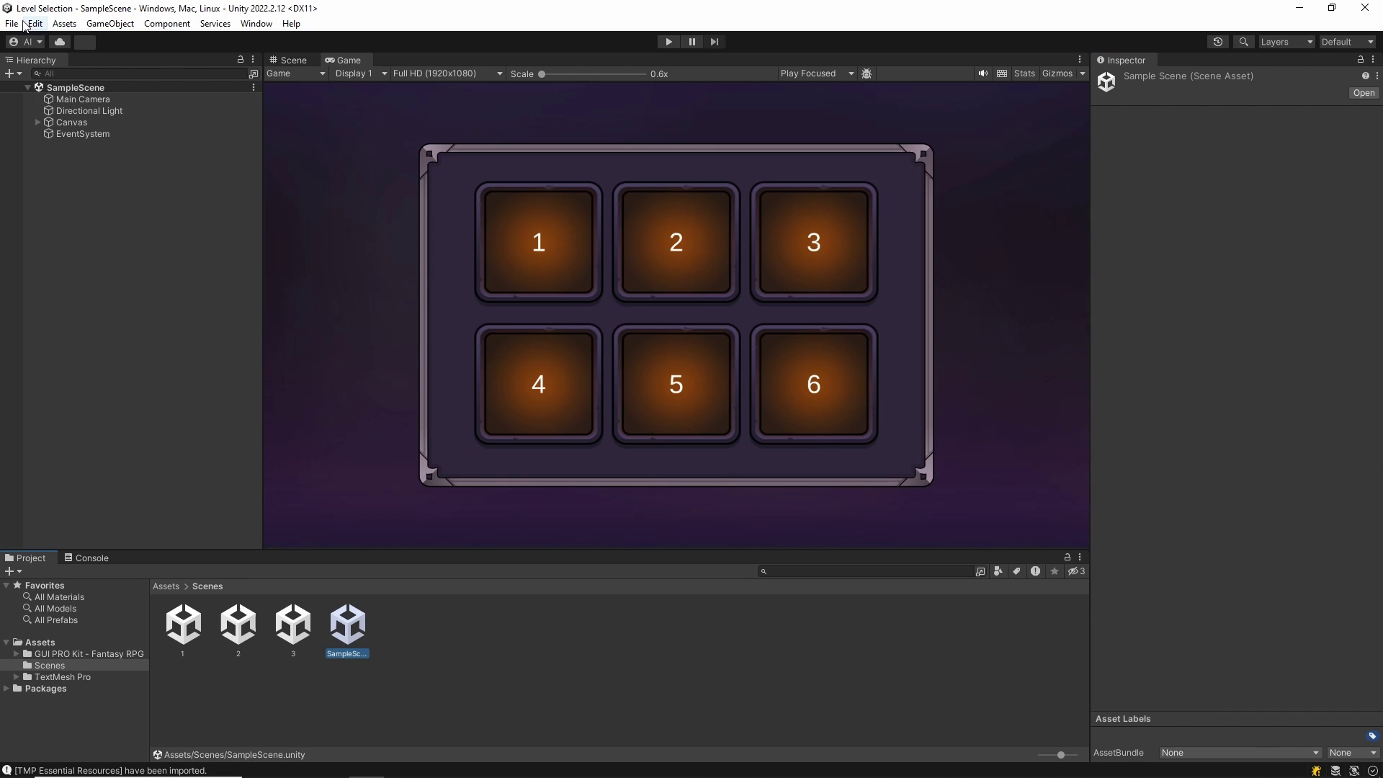
left_click(12, 23)
left_click(54, 197)
left_click_drag(282, 67, 490, 89)
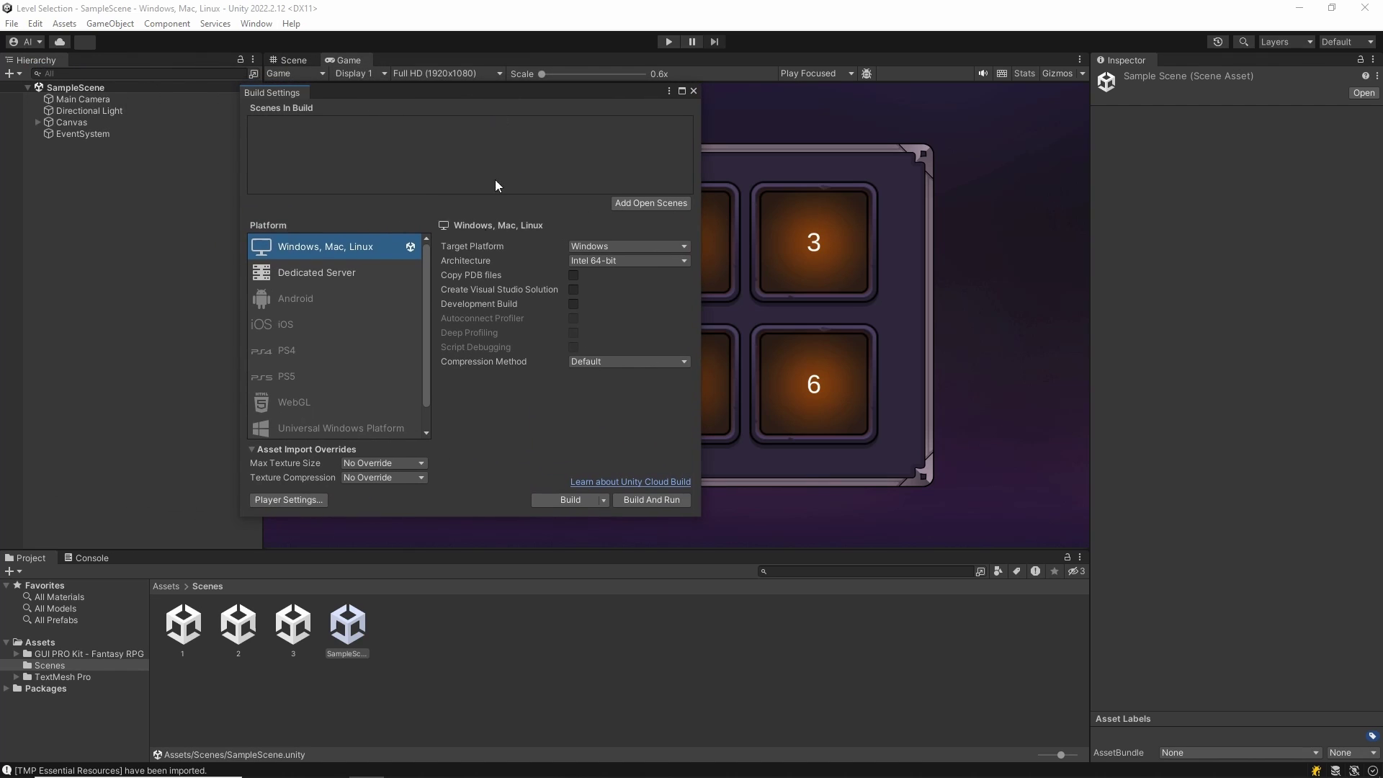
left_click_drag(344, 626, 426, 182)
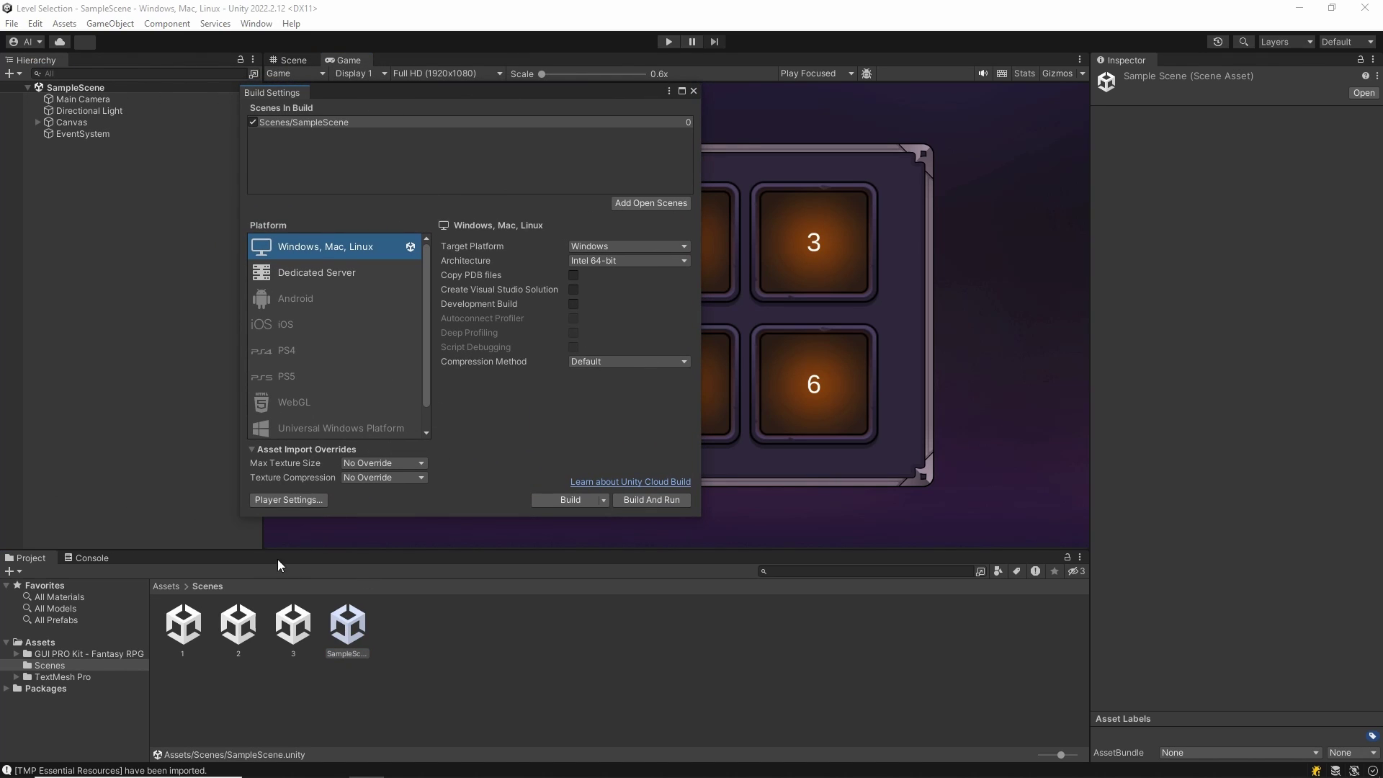
left_click_drag(184, 621, 360, 172)
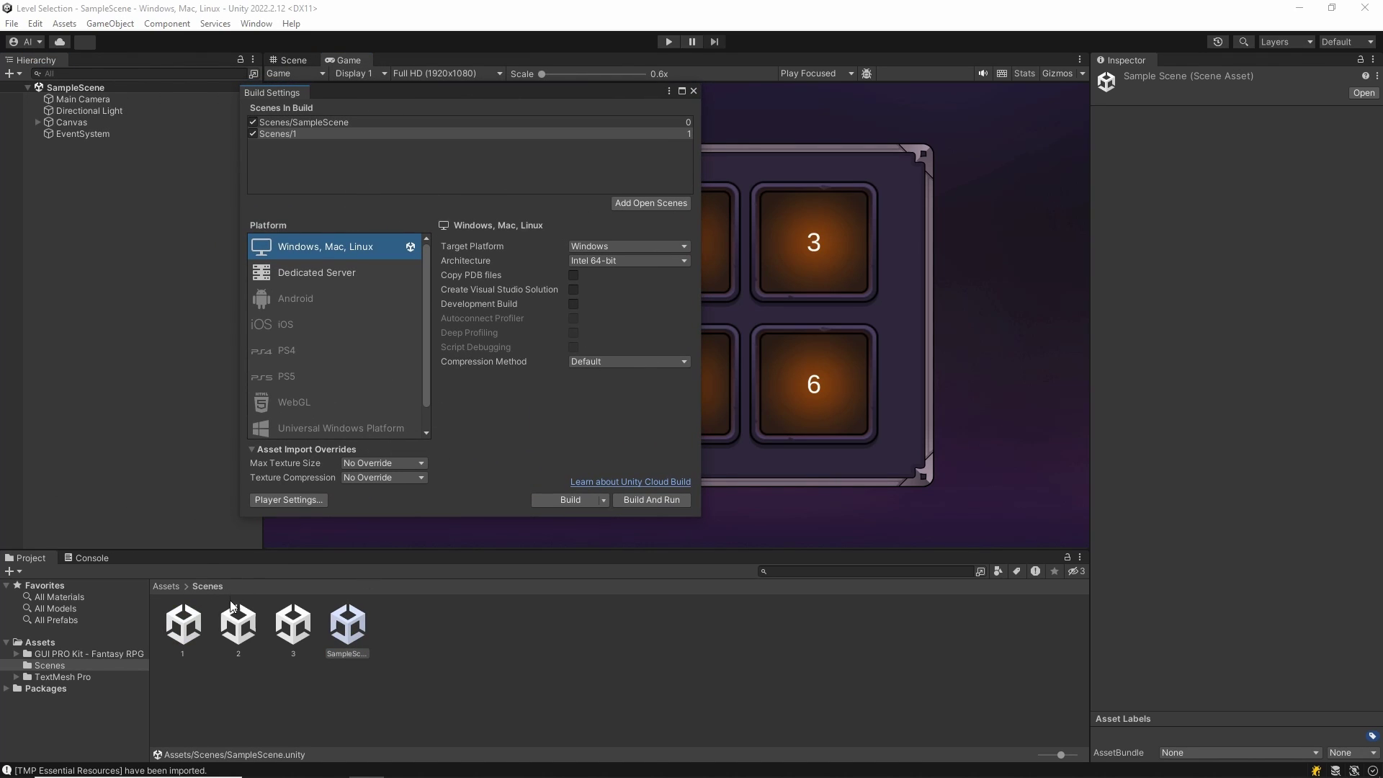
left_click_drag(231, 602, 358, 187)
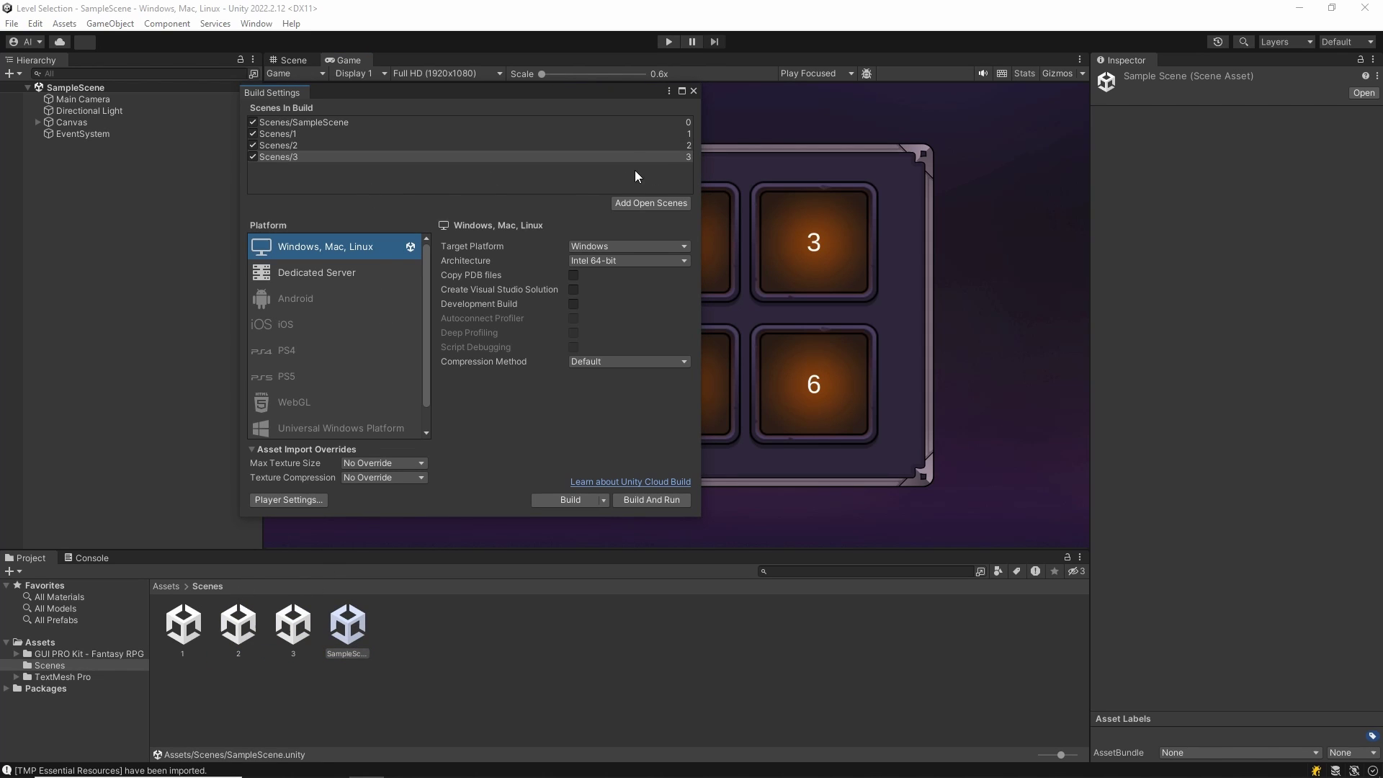
Step: Create a new C# script in the Assets folder
left_click_drag(599, 92, 507, 115)
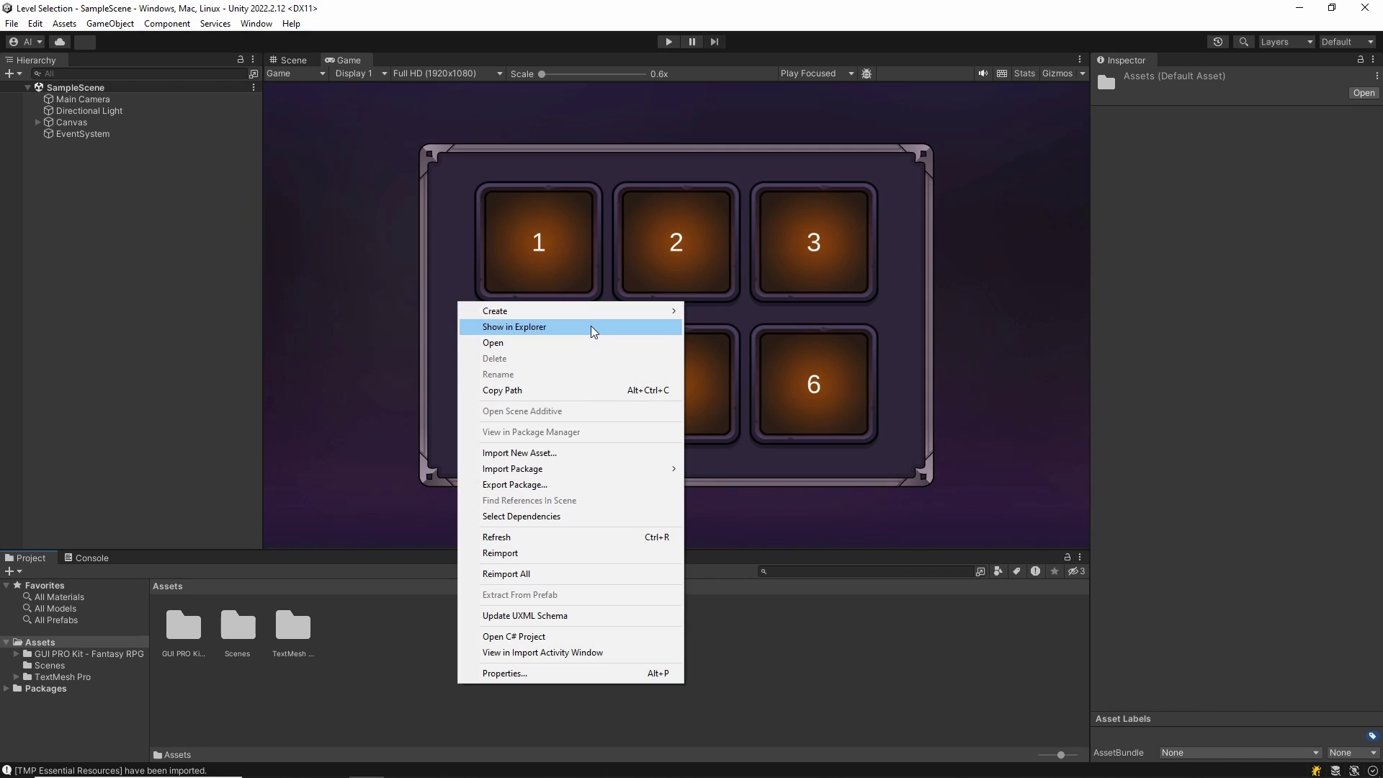
mouse_move(595, 313)
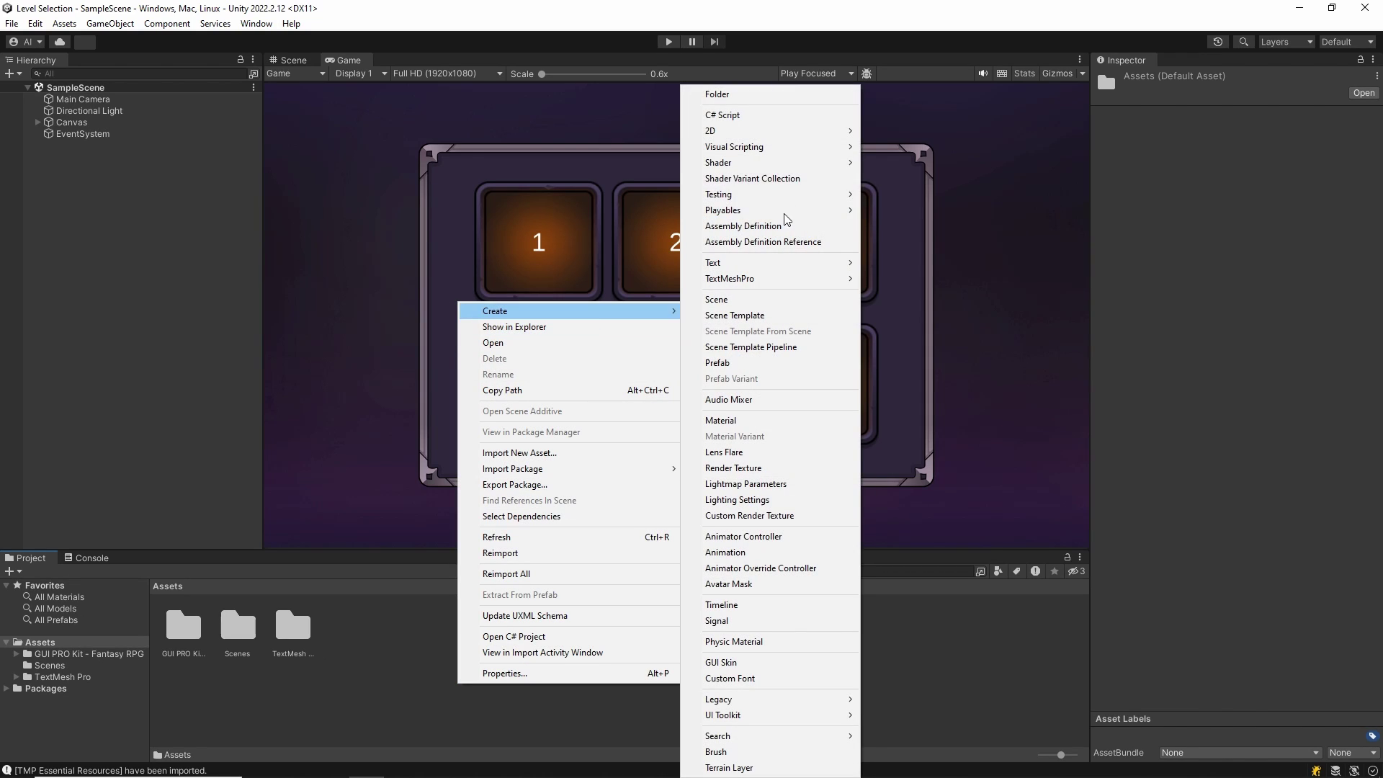
left_click(789, 121)
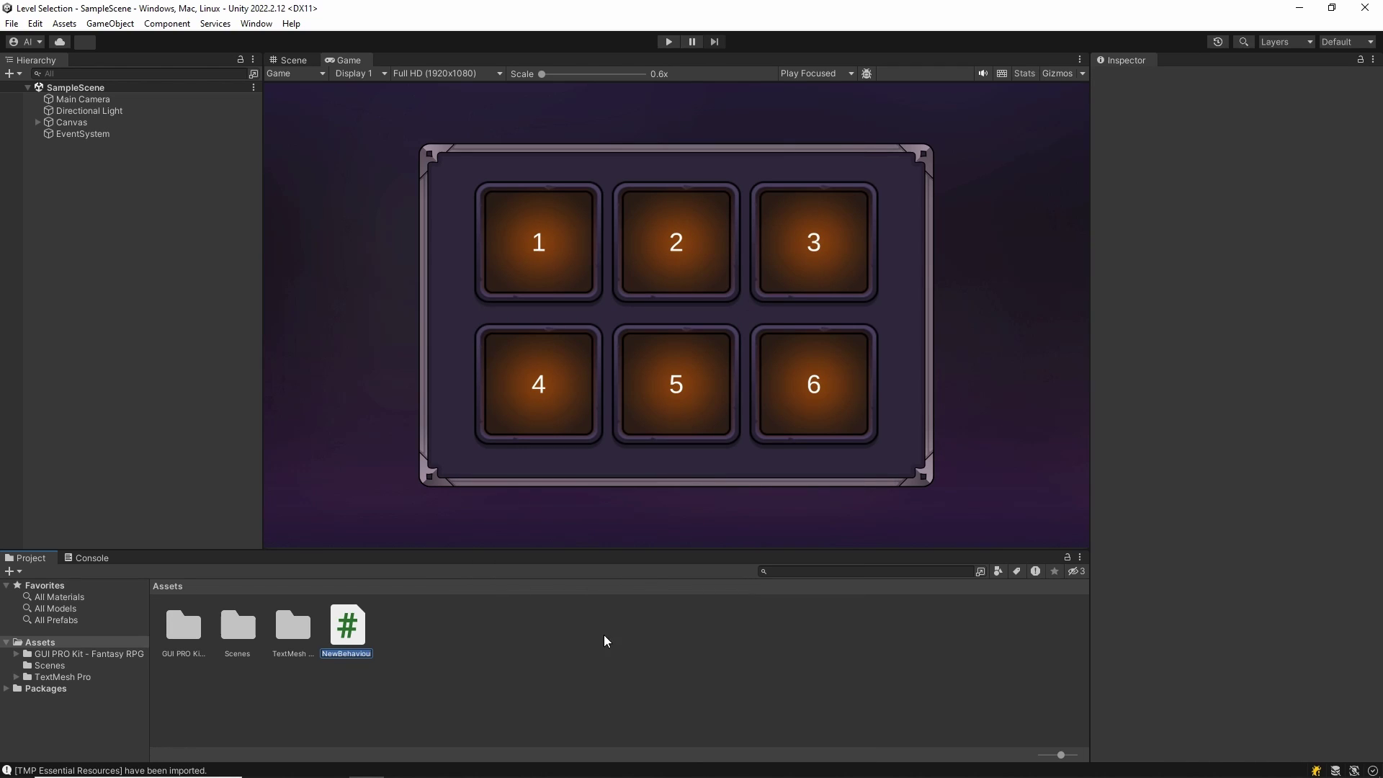
Step: Name the script LevelSelection and replace Start/Update with a public void LoadLevel(int level) method
type("LevelSelection")
key("Return")
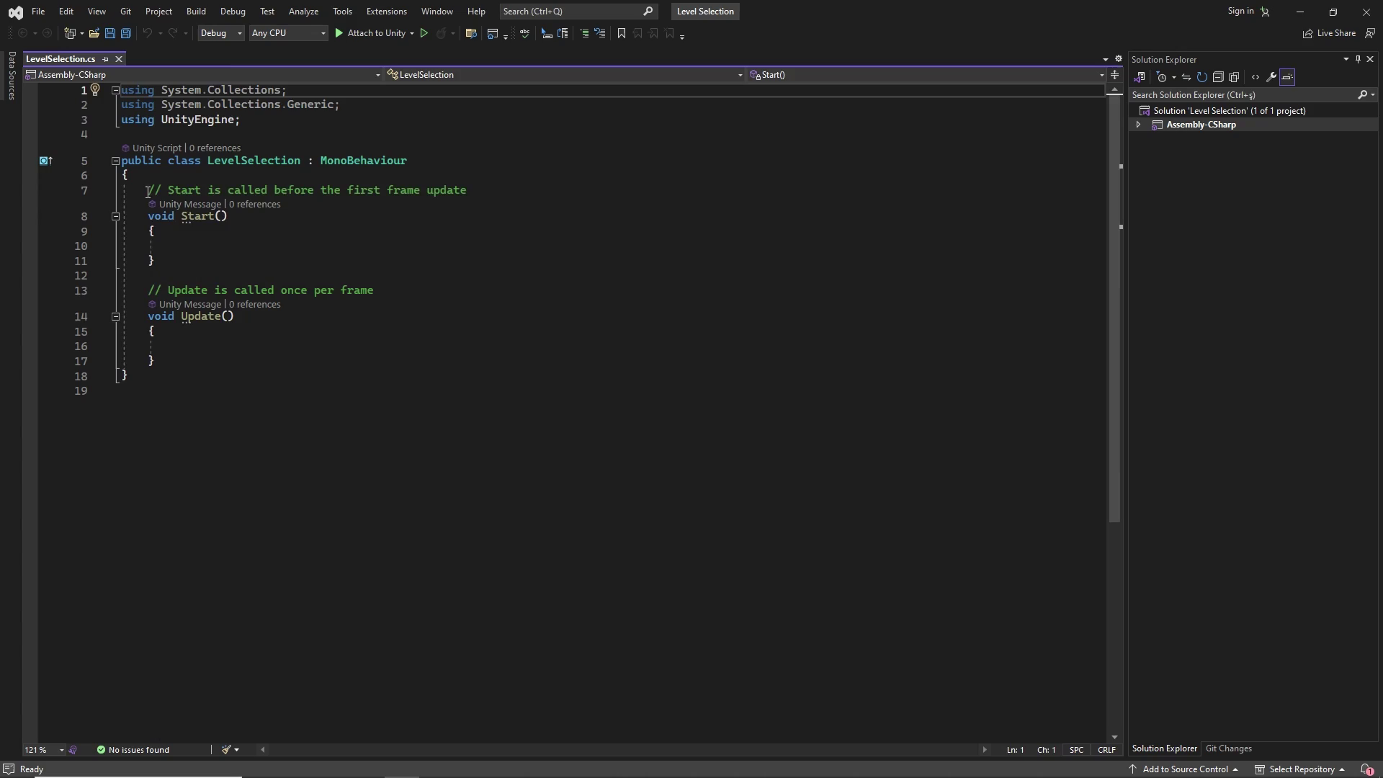
left_click_drag(148, 189, 222, 351)
type("public void S")
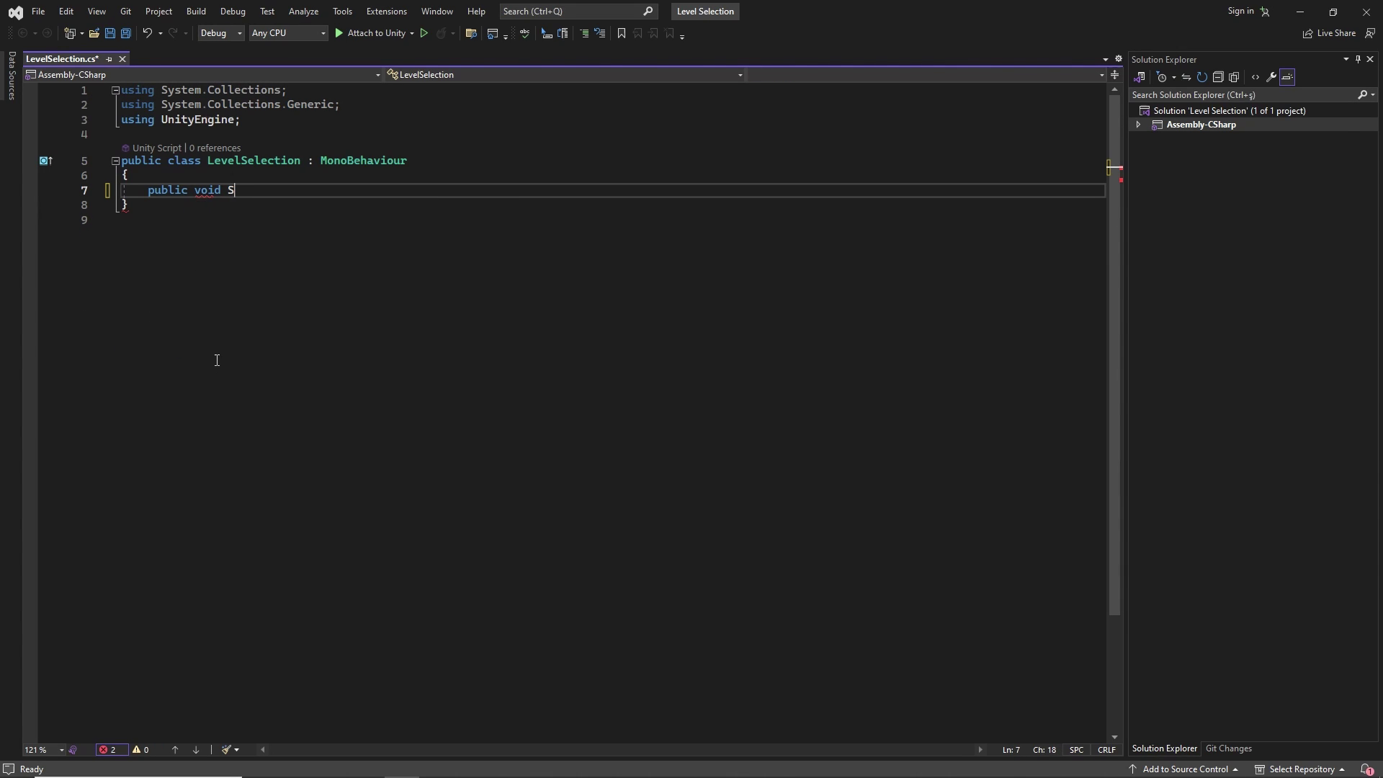
key("BackSpace")
type("LoadLe")
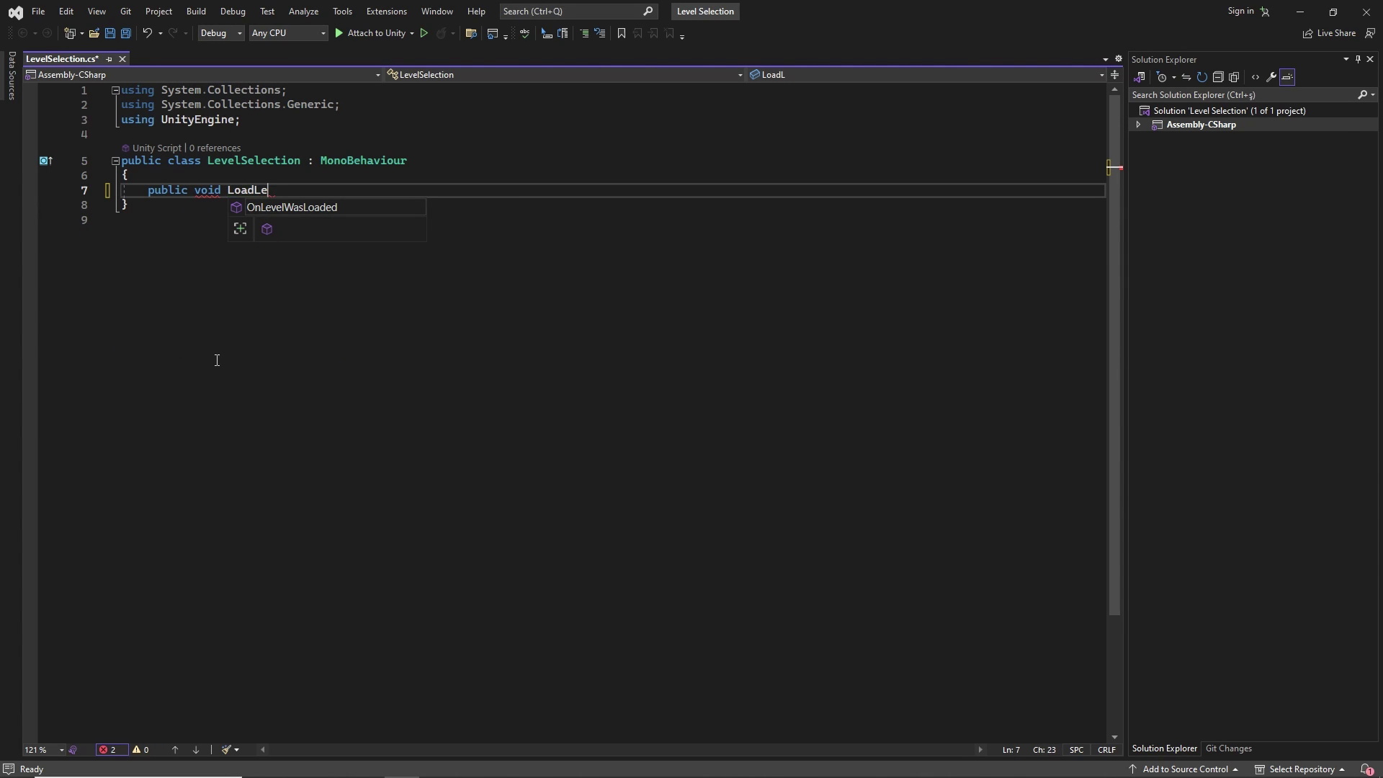
type("vel(")
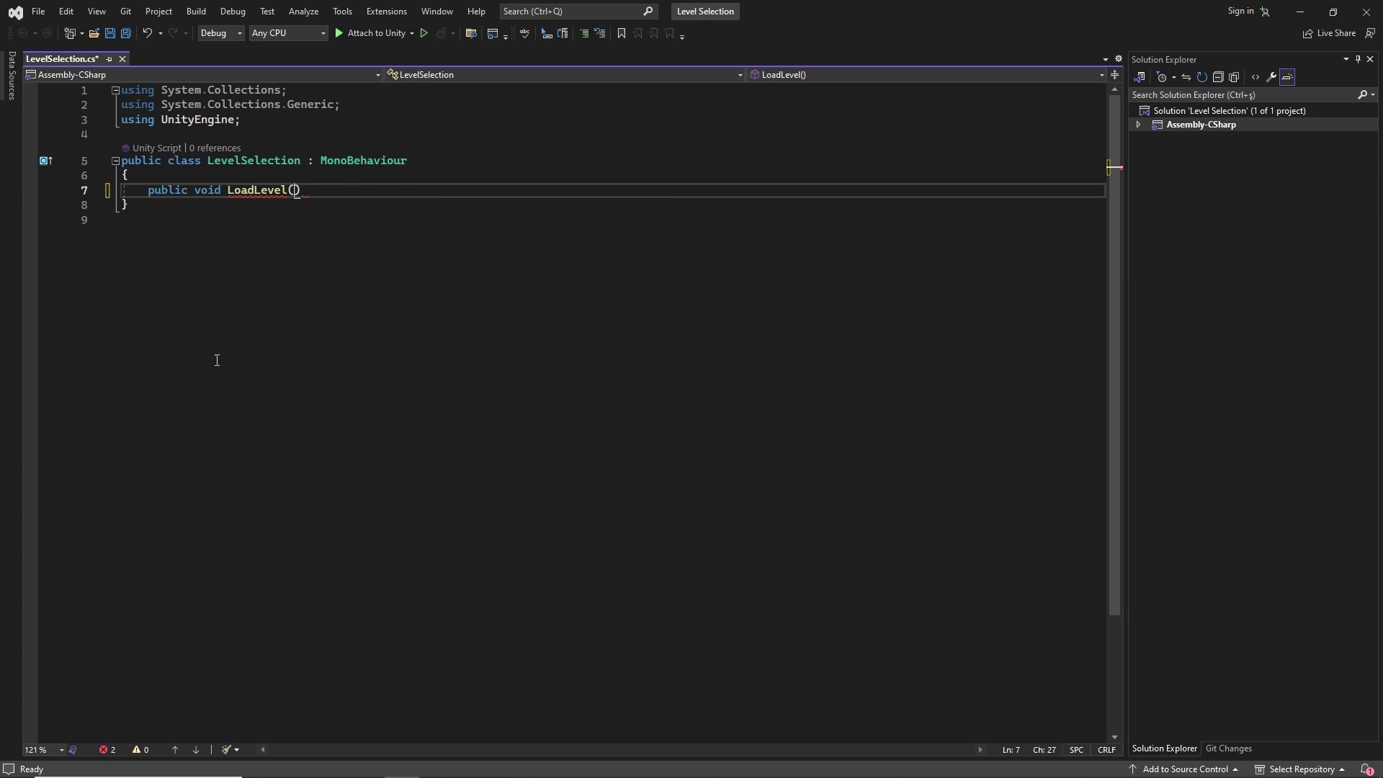
type("int le")
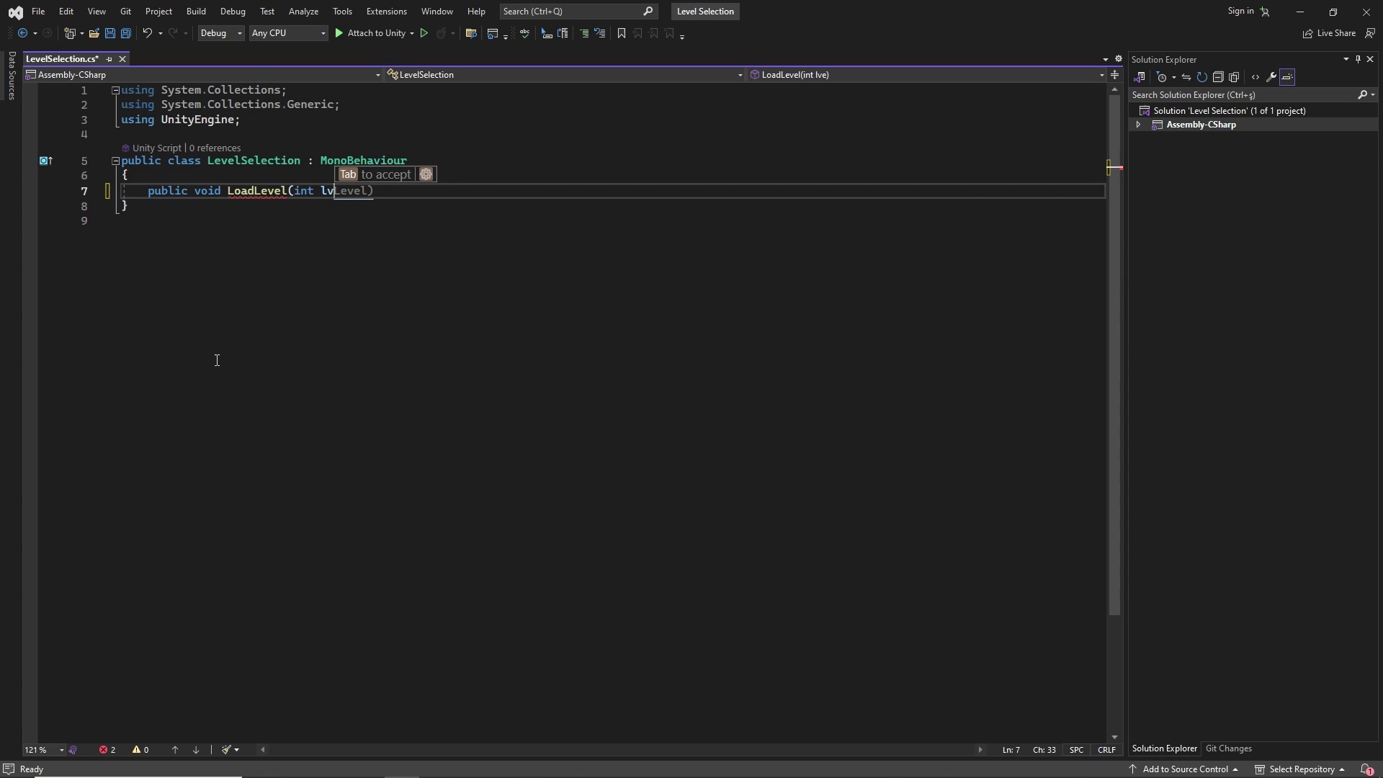
key("Tab")
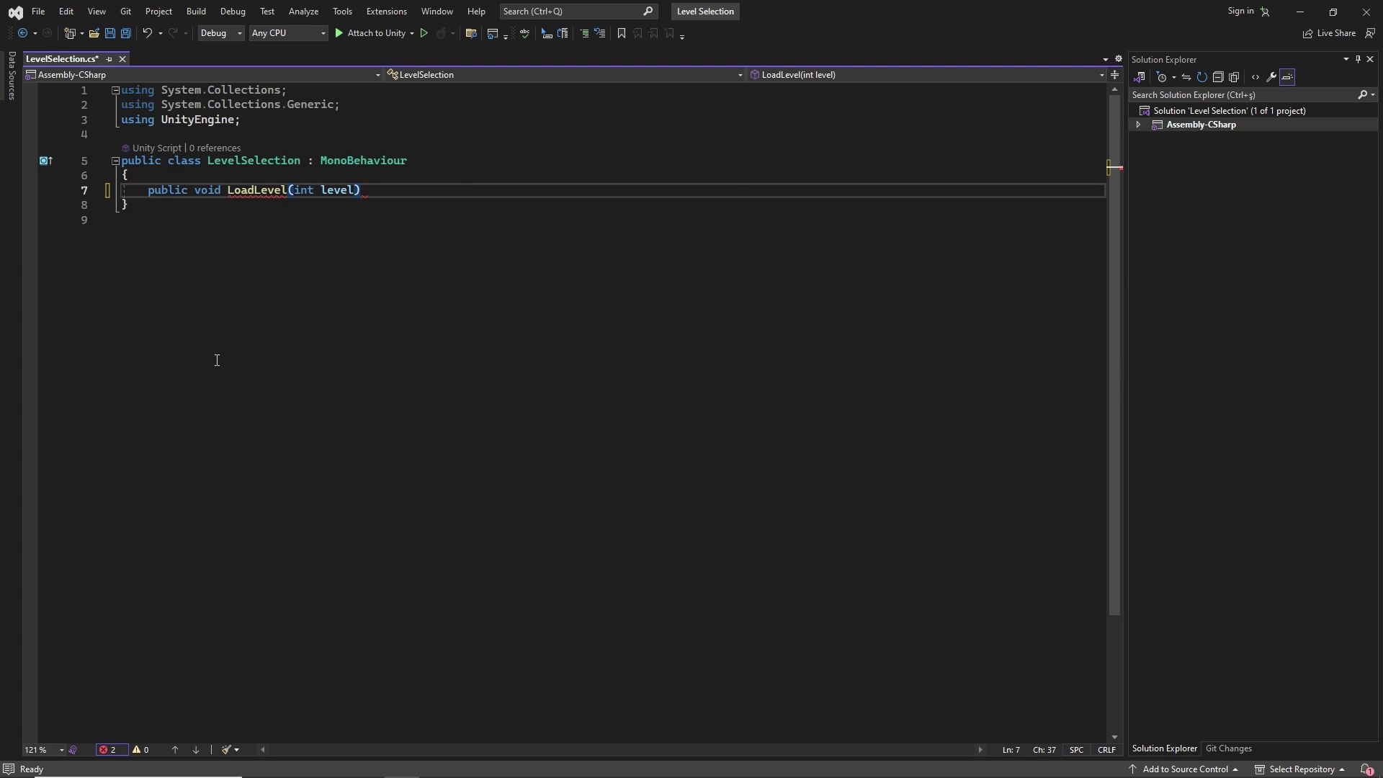
key("Return")
Step: Give LoadLevel a body calling SceneManager.LoadScene(level), save, and return to Unity
type("{")
key("Return")
key("ctrl+s")
type("SceneMA")
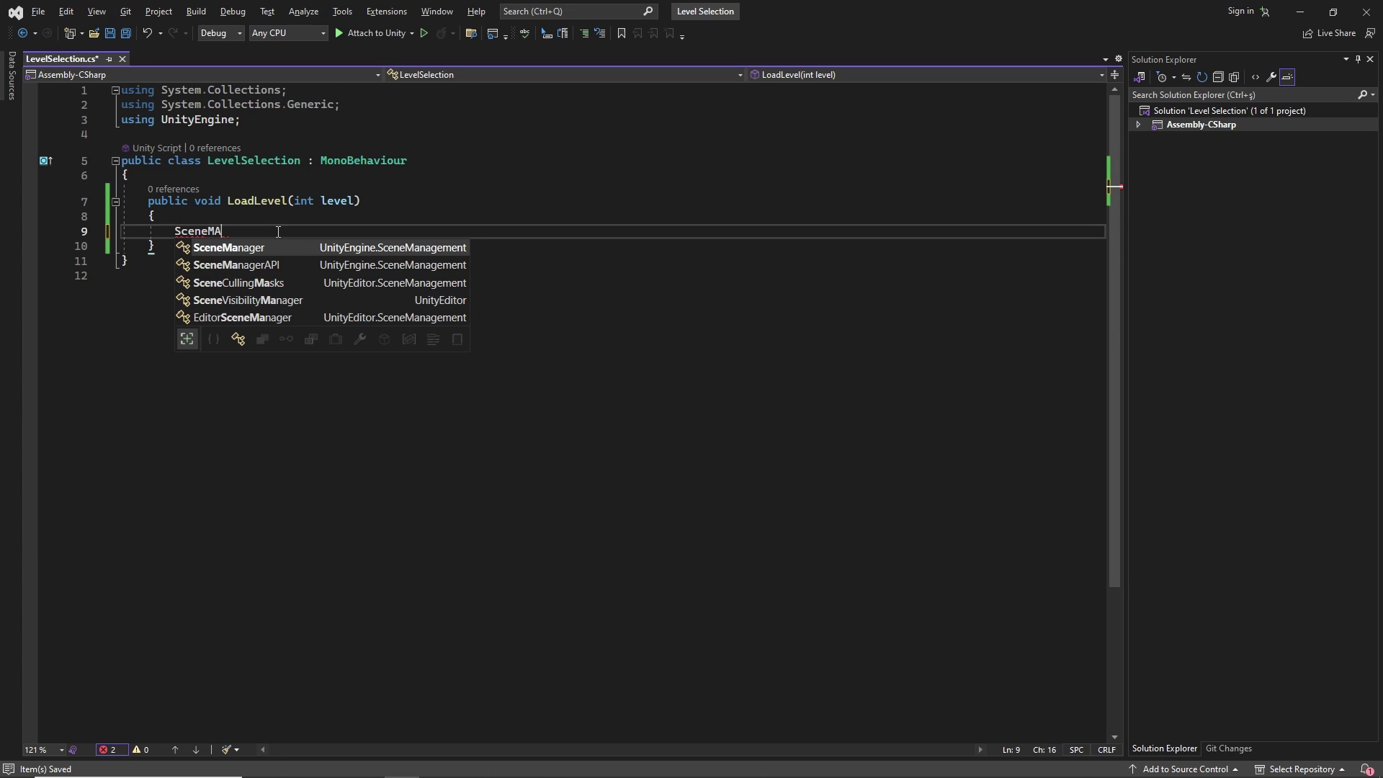
key("Tab")
type(".")
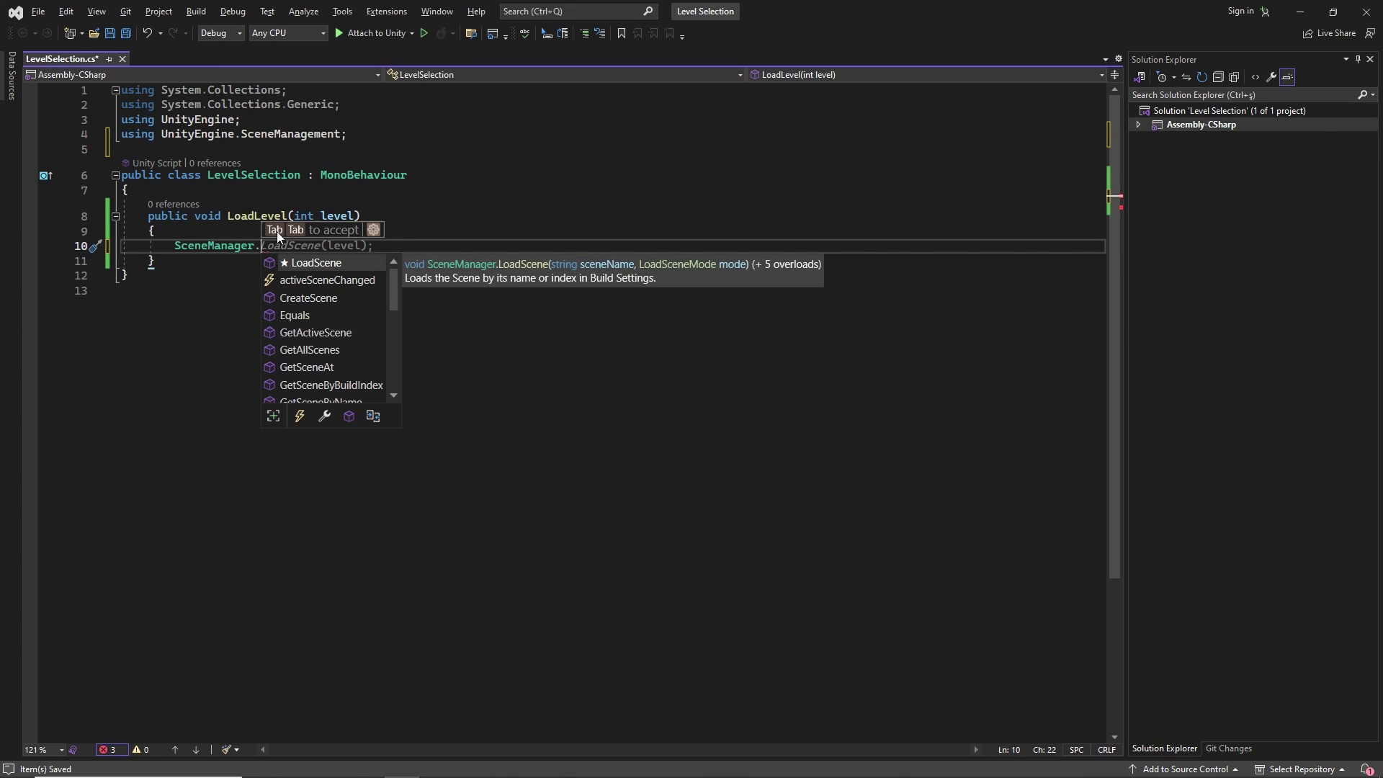
key("Tab")
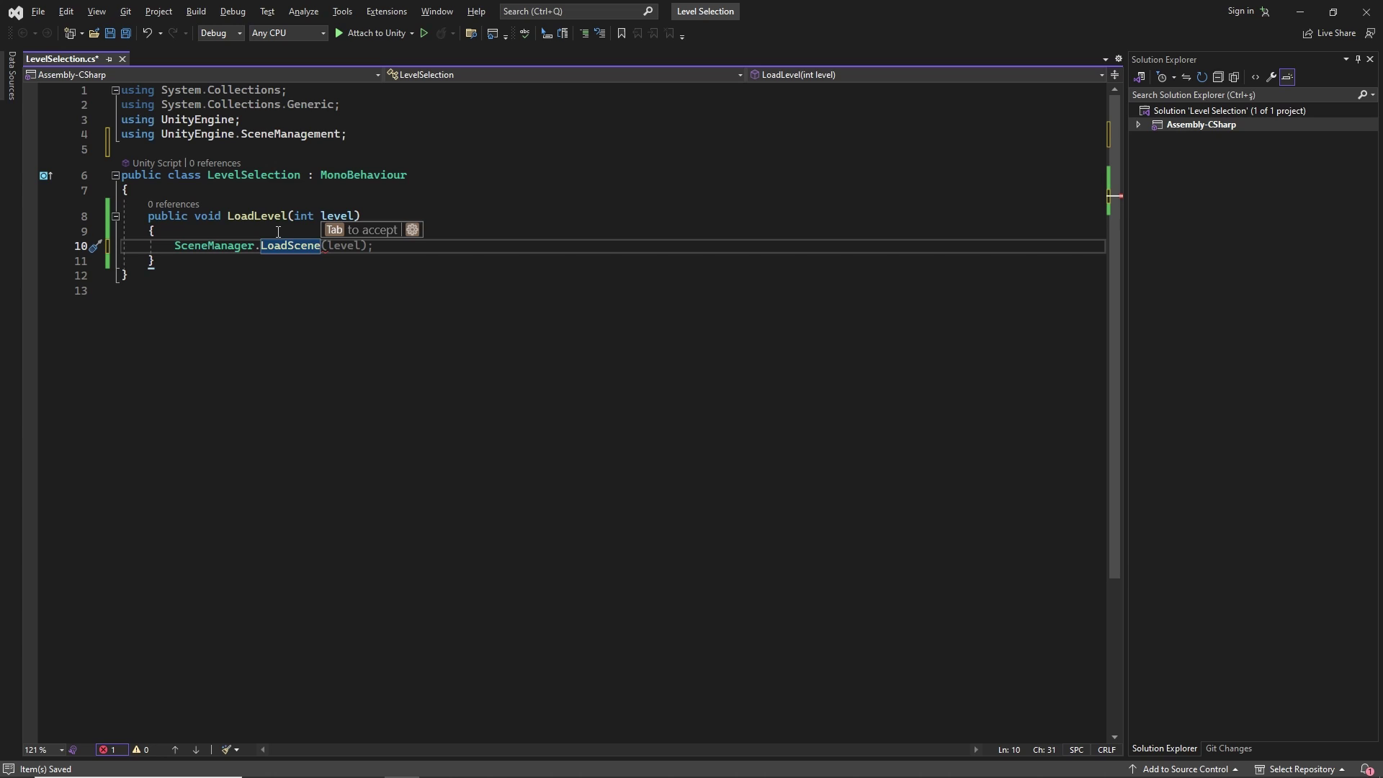
key("Tab")
key("ctrl+s")
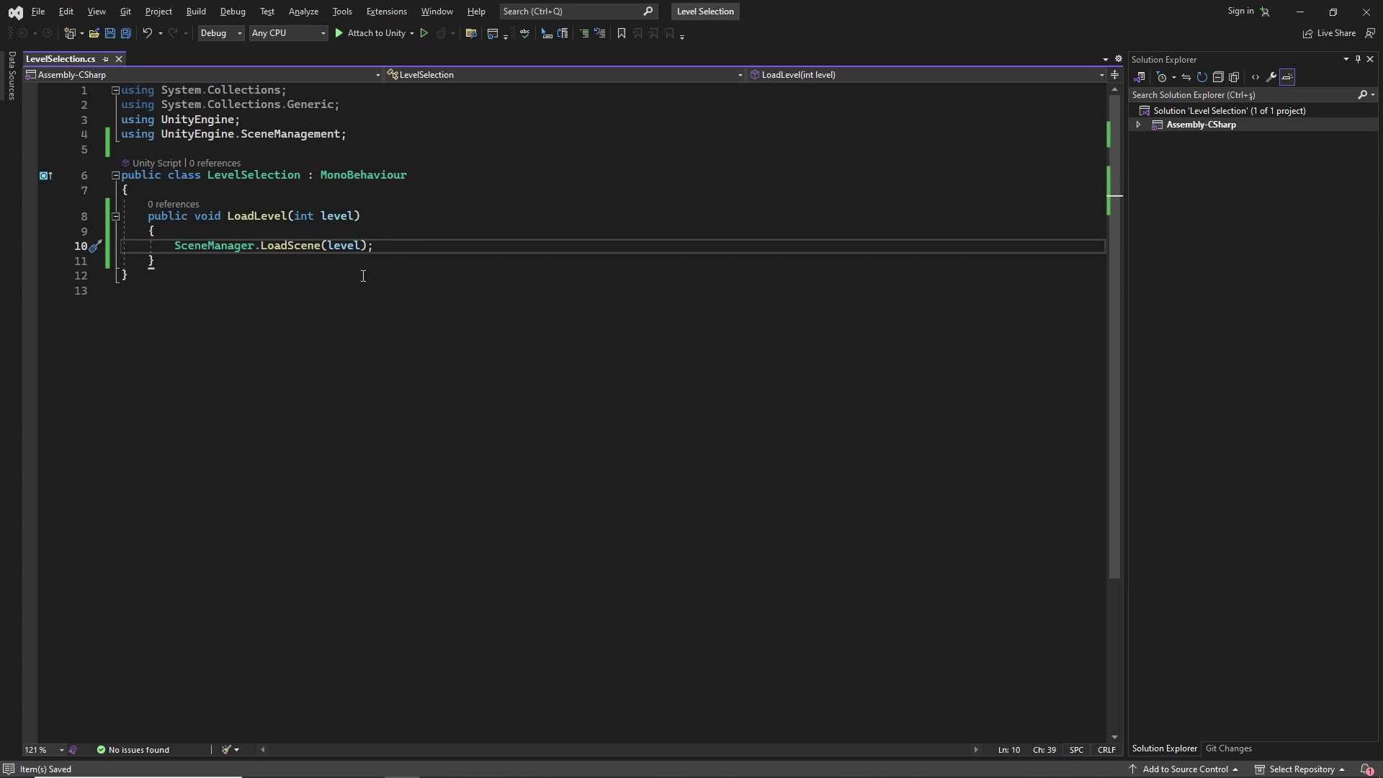
key("alt+Tab")
Step: Create an empty GameObject named LevelManager and attach the LevelSelection script to it
right_click(87, 173)
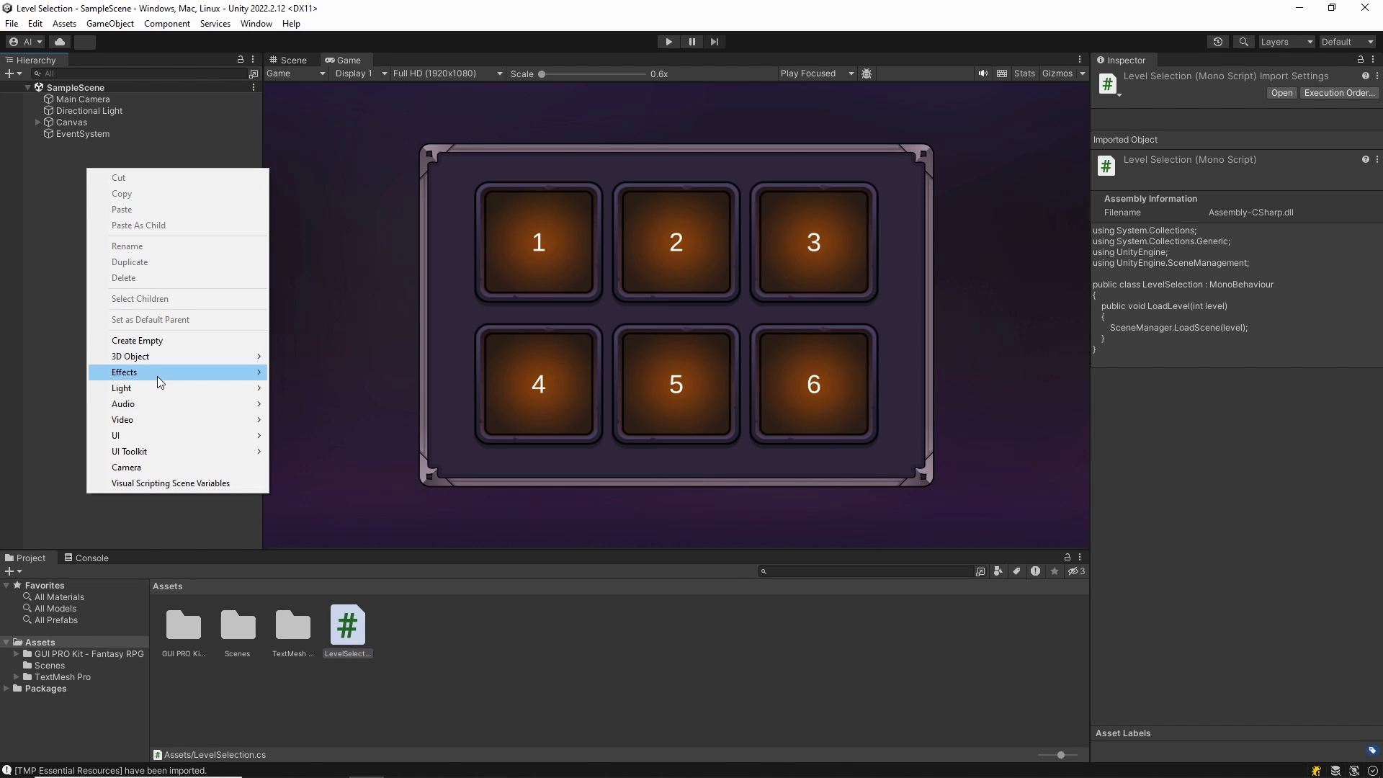
left_click(154, 339)
type("Le")
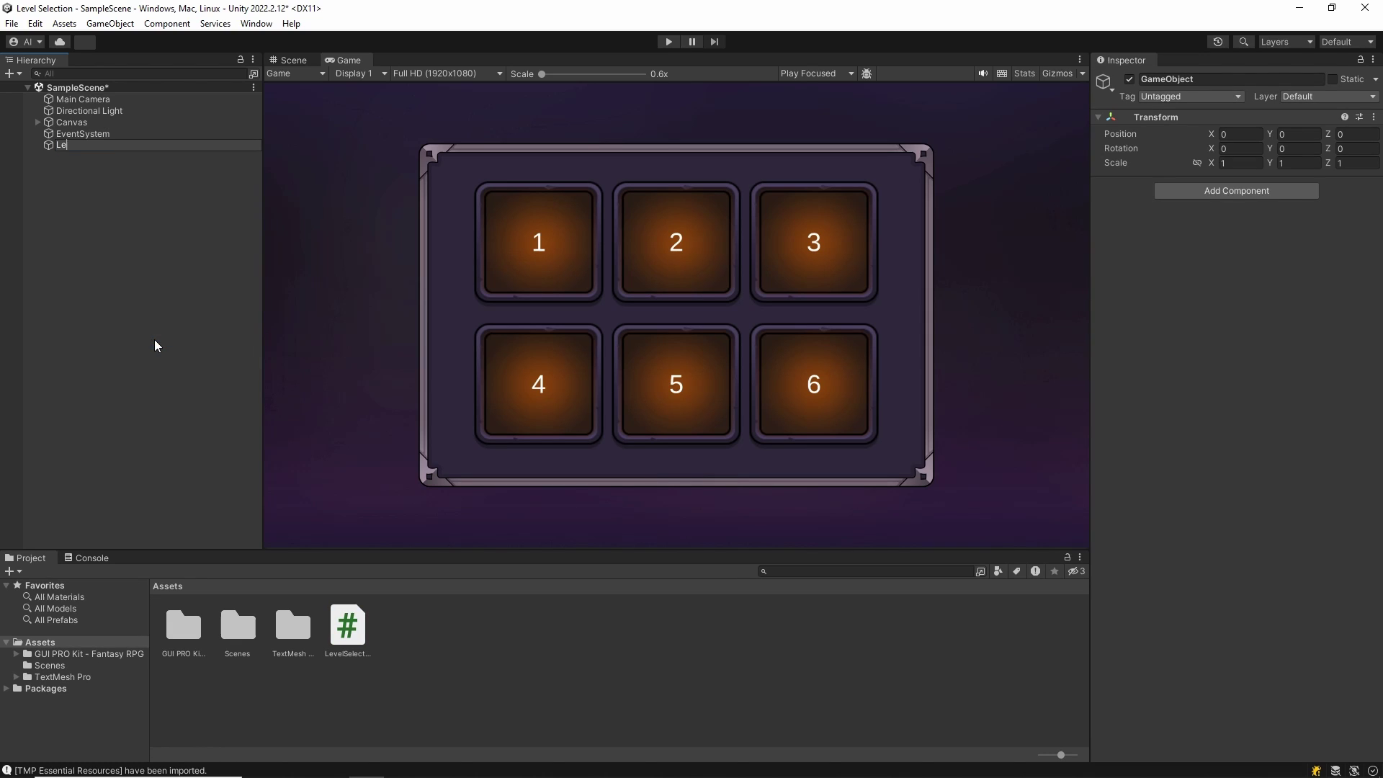
type("velManager")
key("Return")
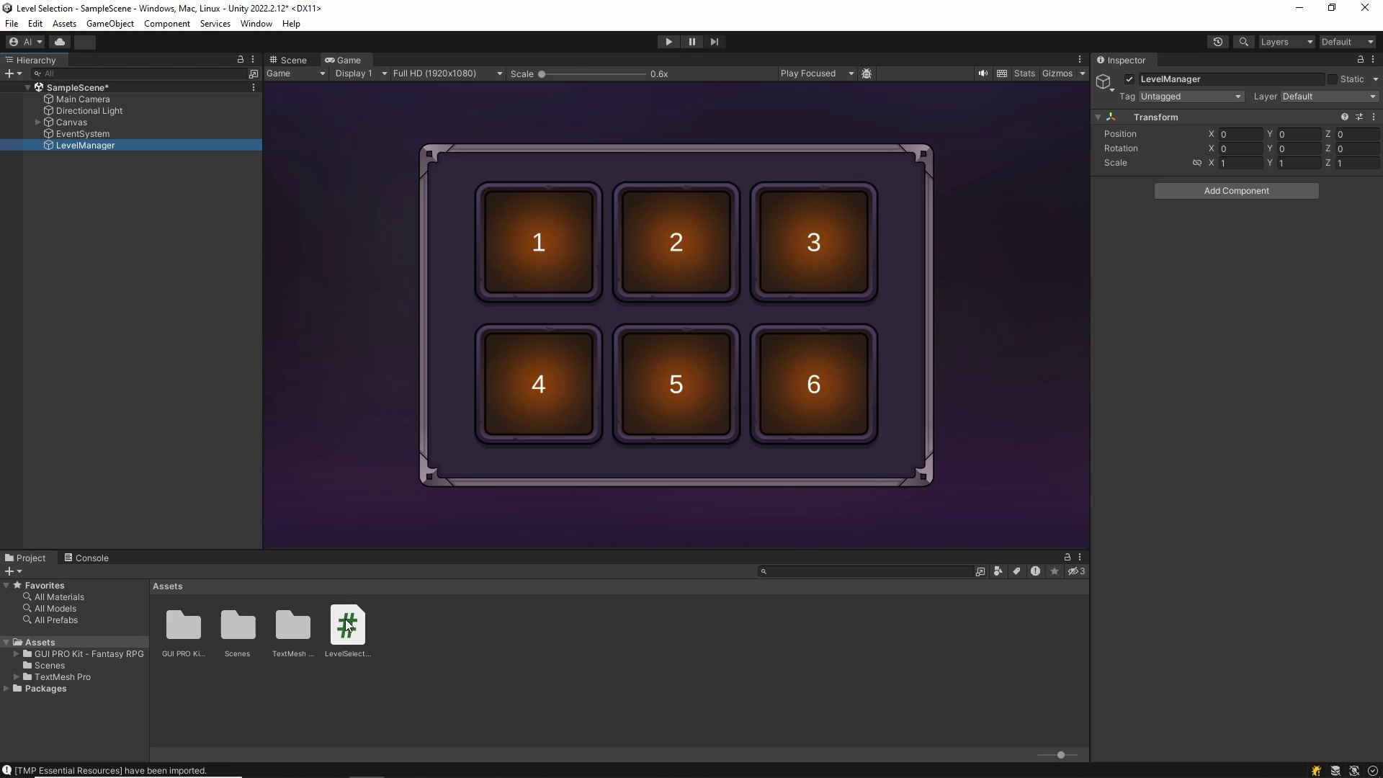
left_click_drag(348, 623, 1184, 408)
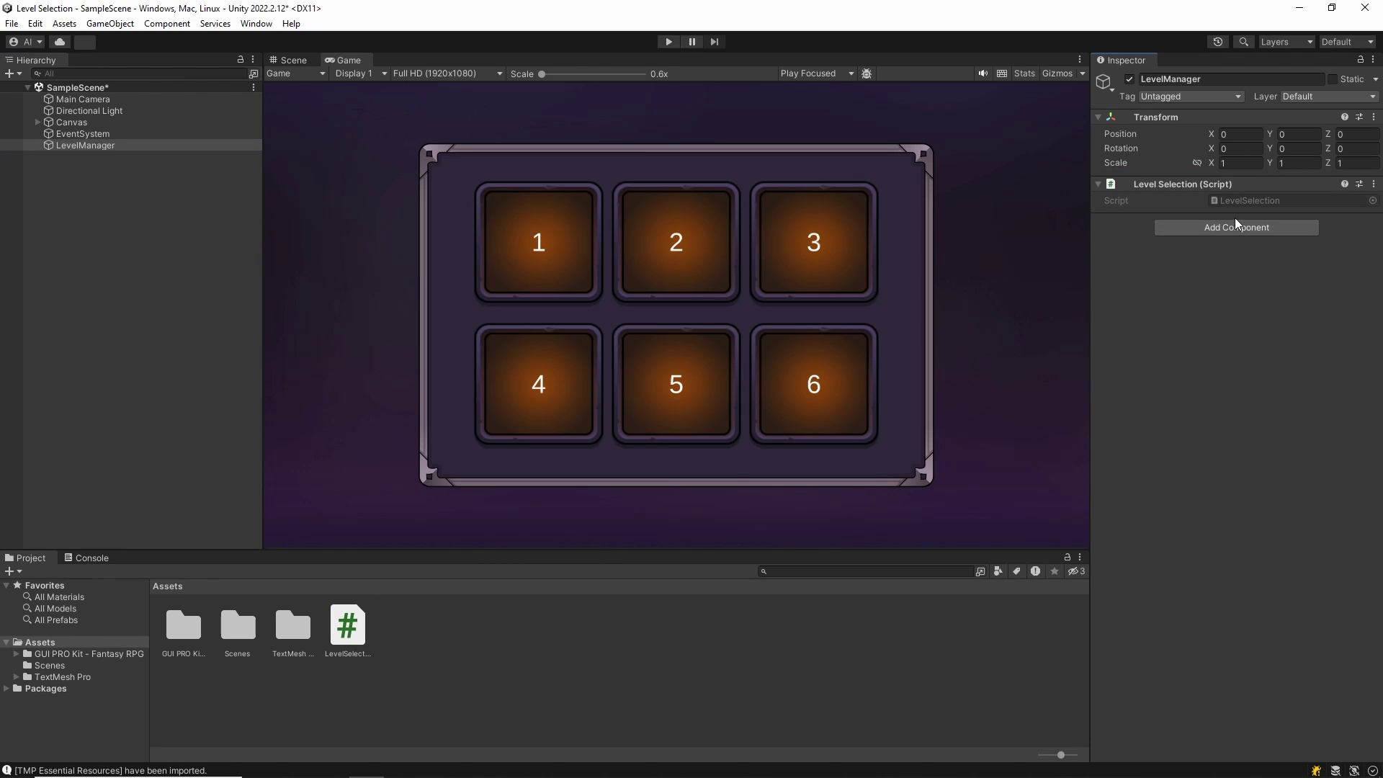
Step: Give button 1 an On Click entry calling LevelSelection.LoadLevel (int) on LevelManager
left_click(83, 133)
left_click(37, 122)
left_click(48, 144)
scroll(1299, 555, "down", 6)
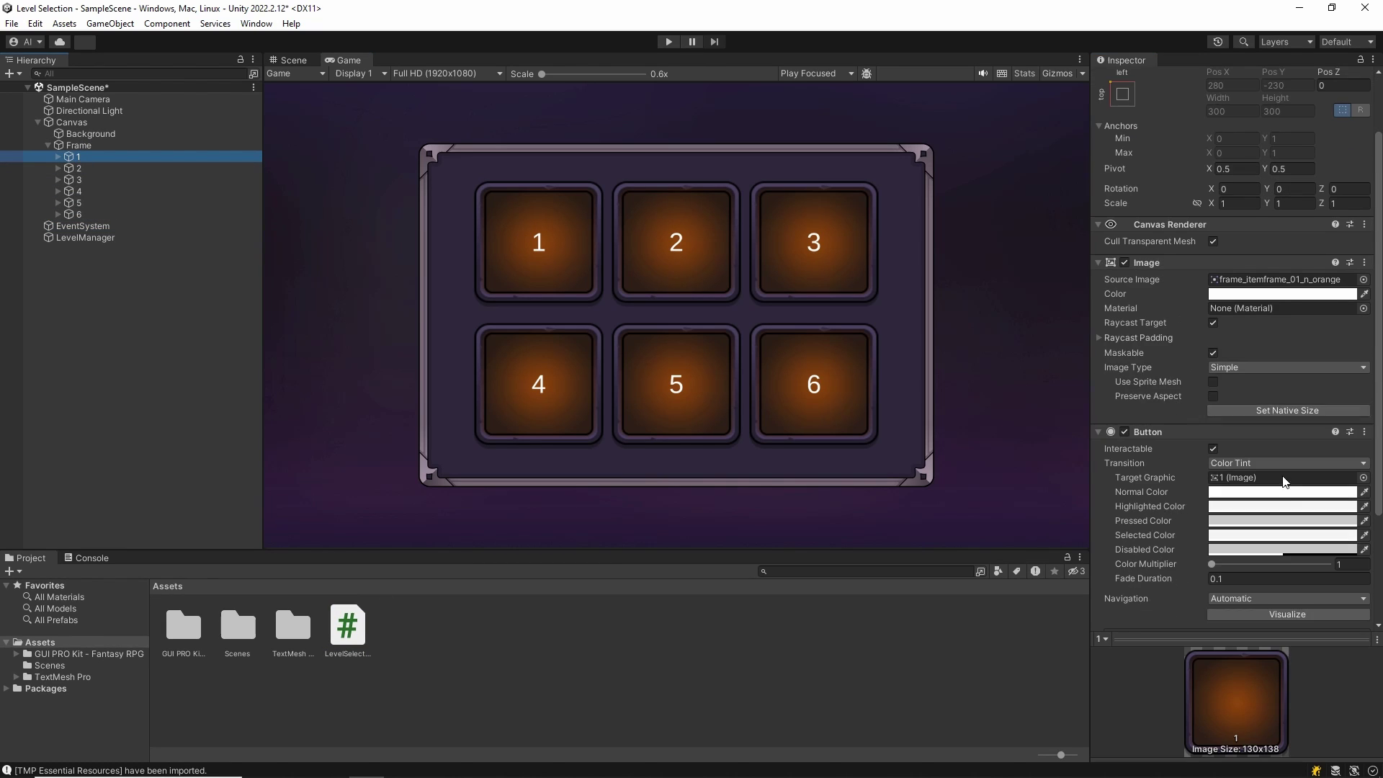
left_click(1333, 571)
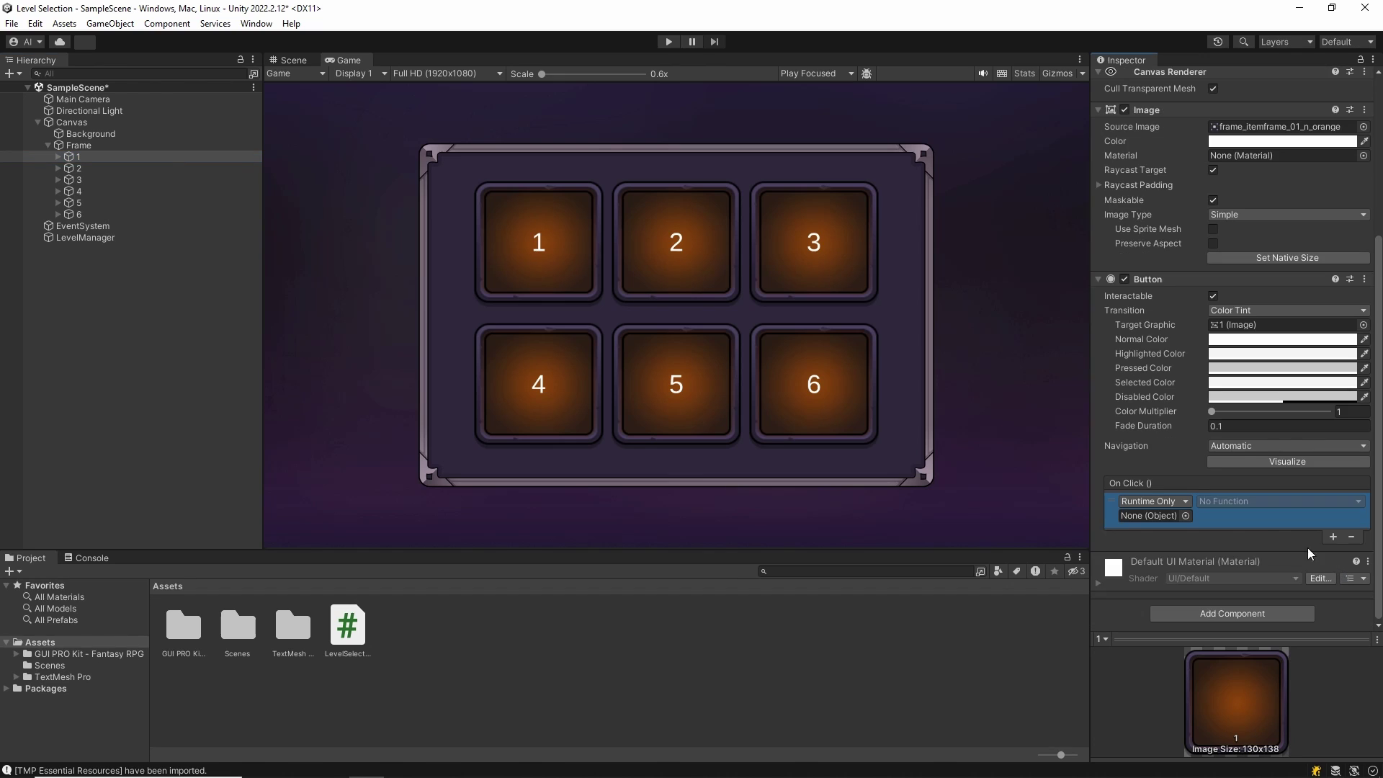
left_click_drag(85, 237, 1155, 516)
left_click(1246, 505)
mouse_move(1252, 569)
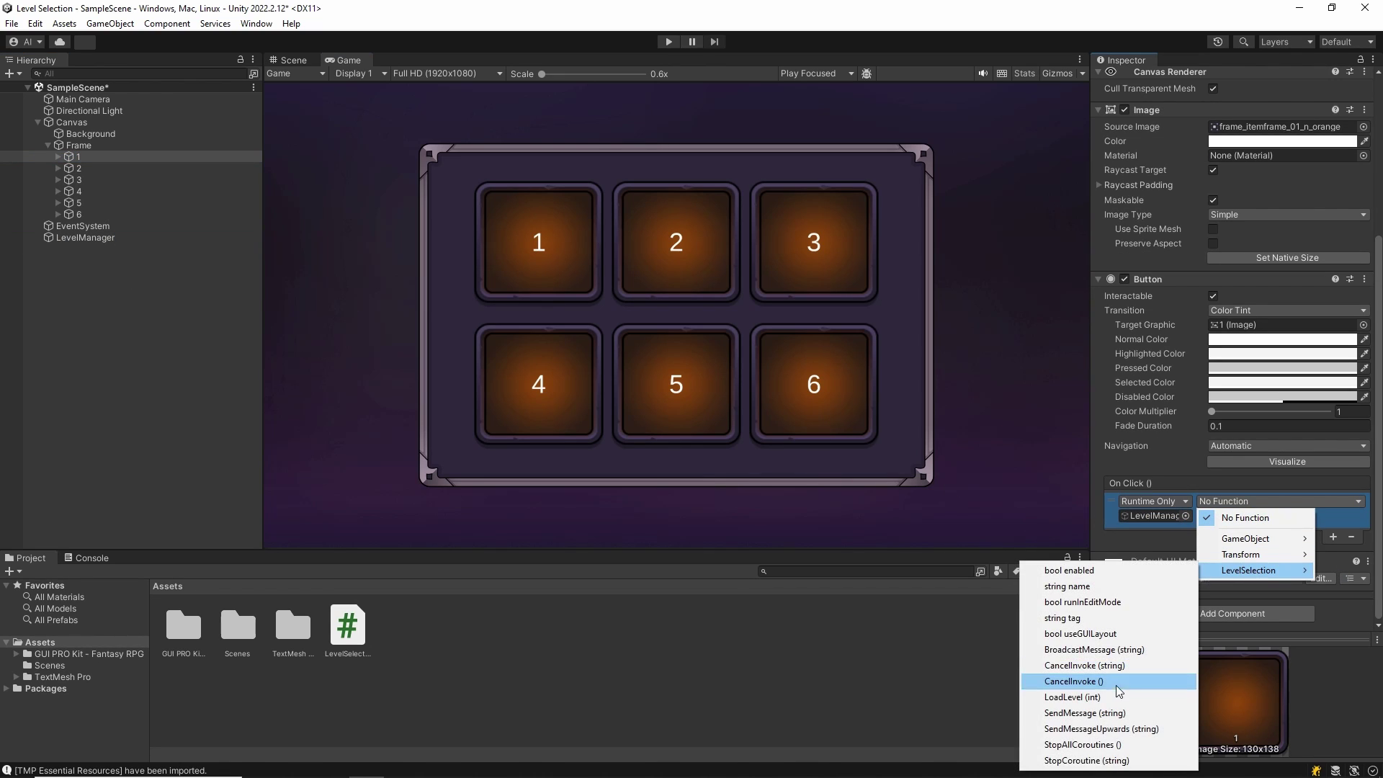
left_click(1072, 697)
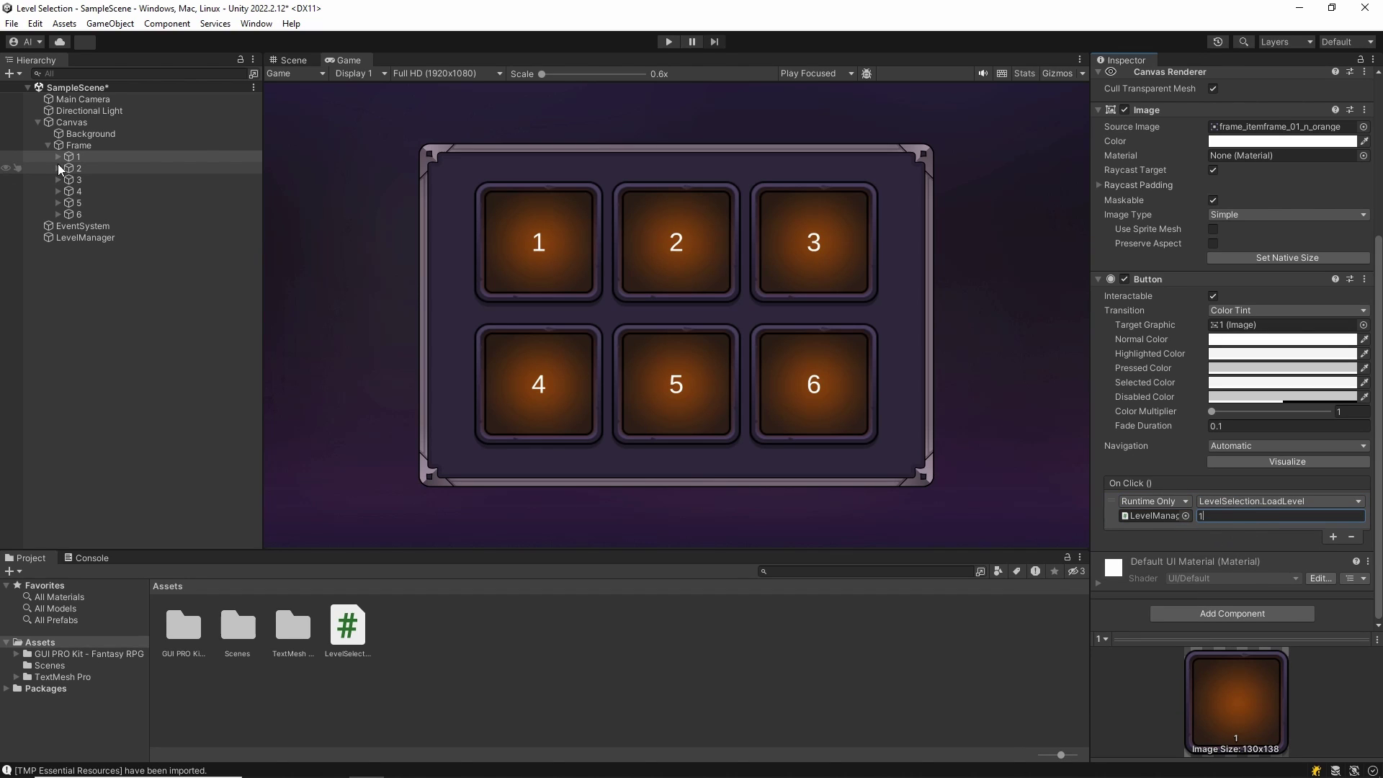
Step: Give button 2 an On Click entry calling LevelSelection.LoadLevel (int) on LevelManager
left_click(90, 168)
left_click(1333, 541)
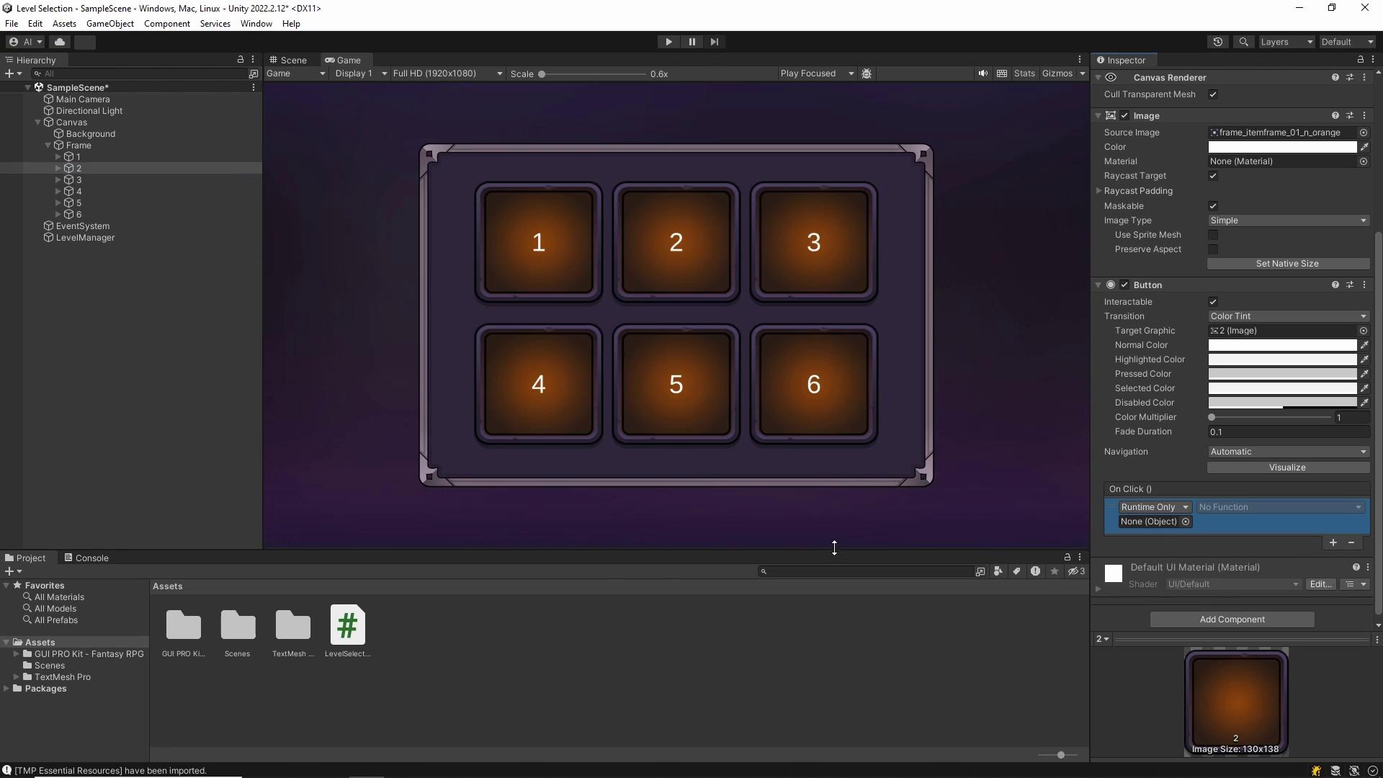
left_click_drag(85, 238, 1152, 521)
left_click(1248, 507)
mouse_move(1250, 576)
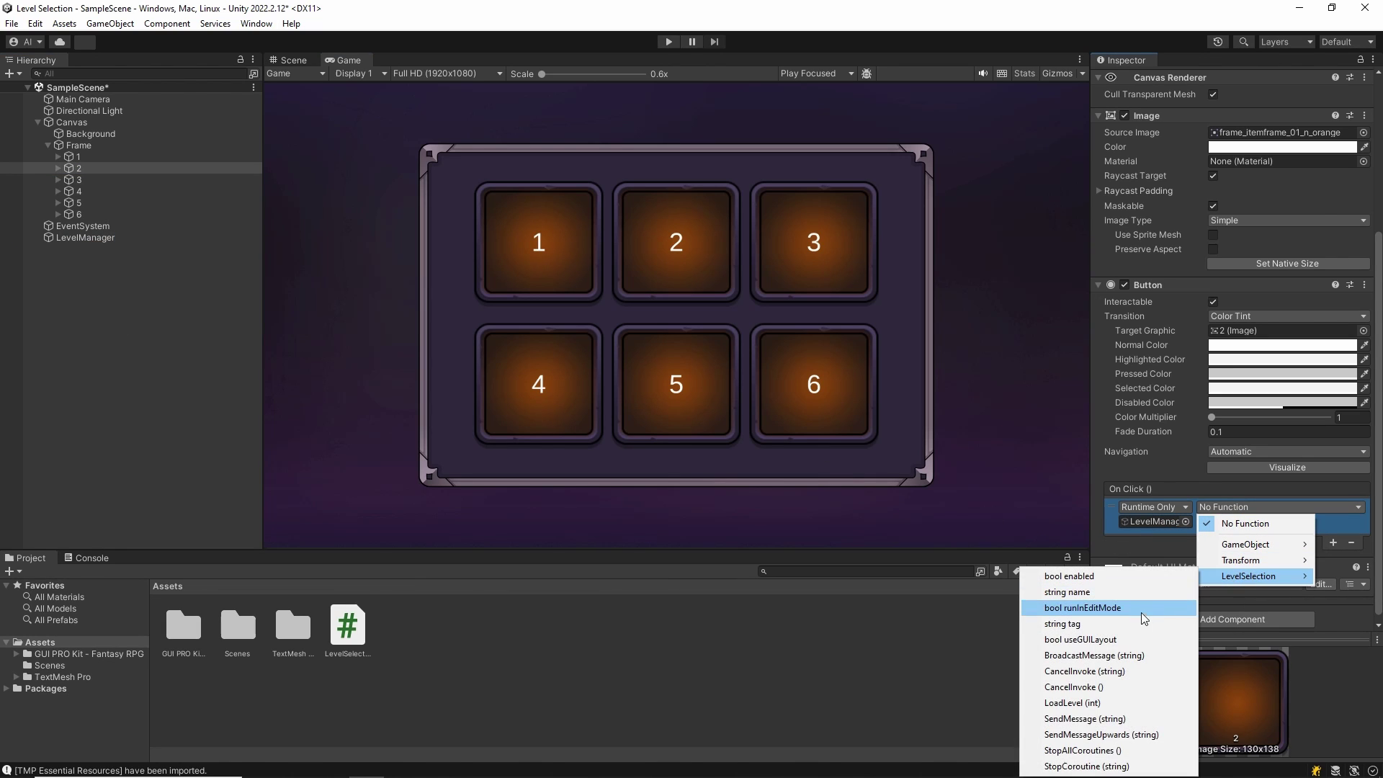
left_click(1097, 702)
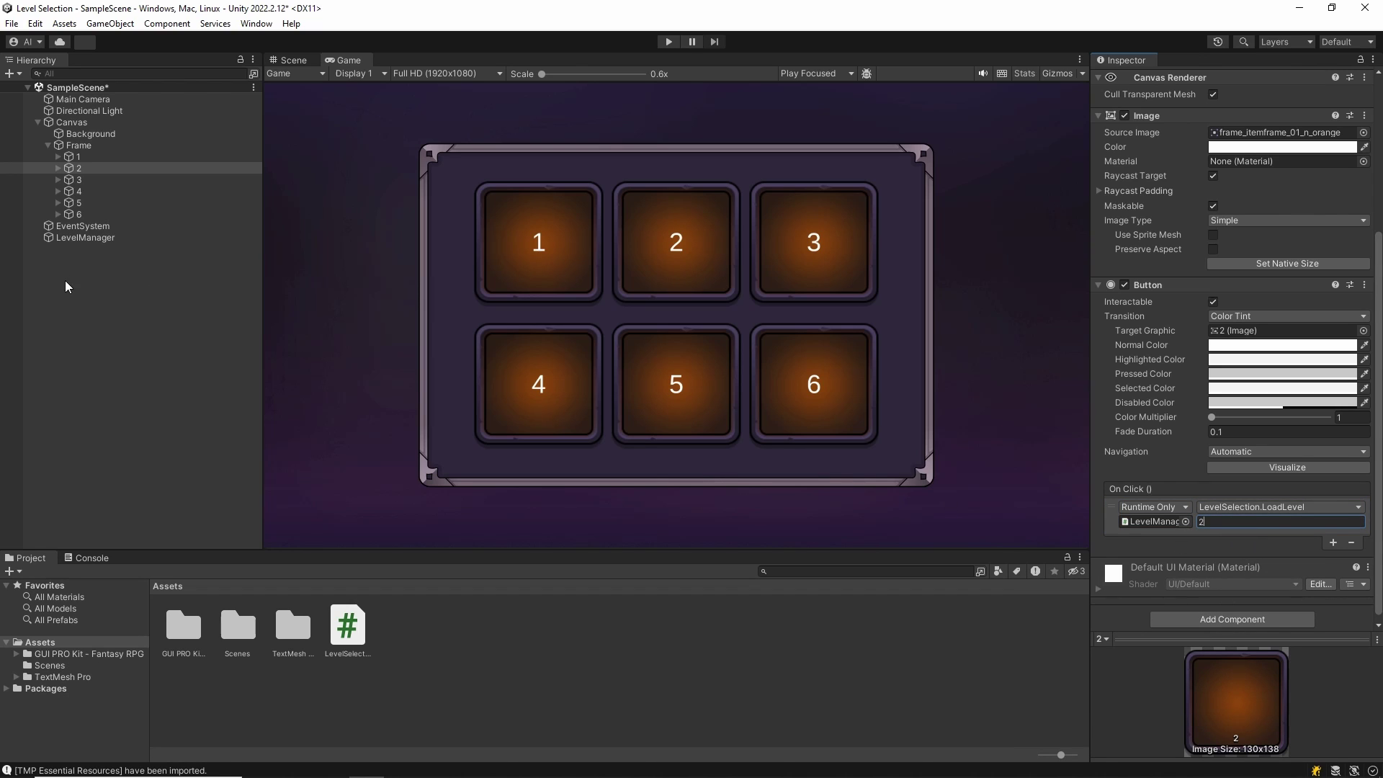
Step: Make button 3 call LevelSelection.LoadLevel with value 3 on LevelManager, then save the scene
left_click(90, 181)
left_click_drag(90, 237, 514, 319)
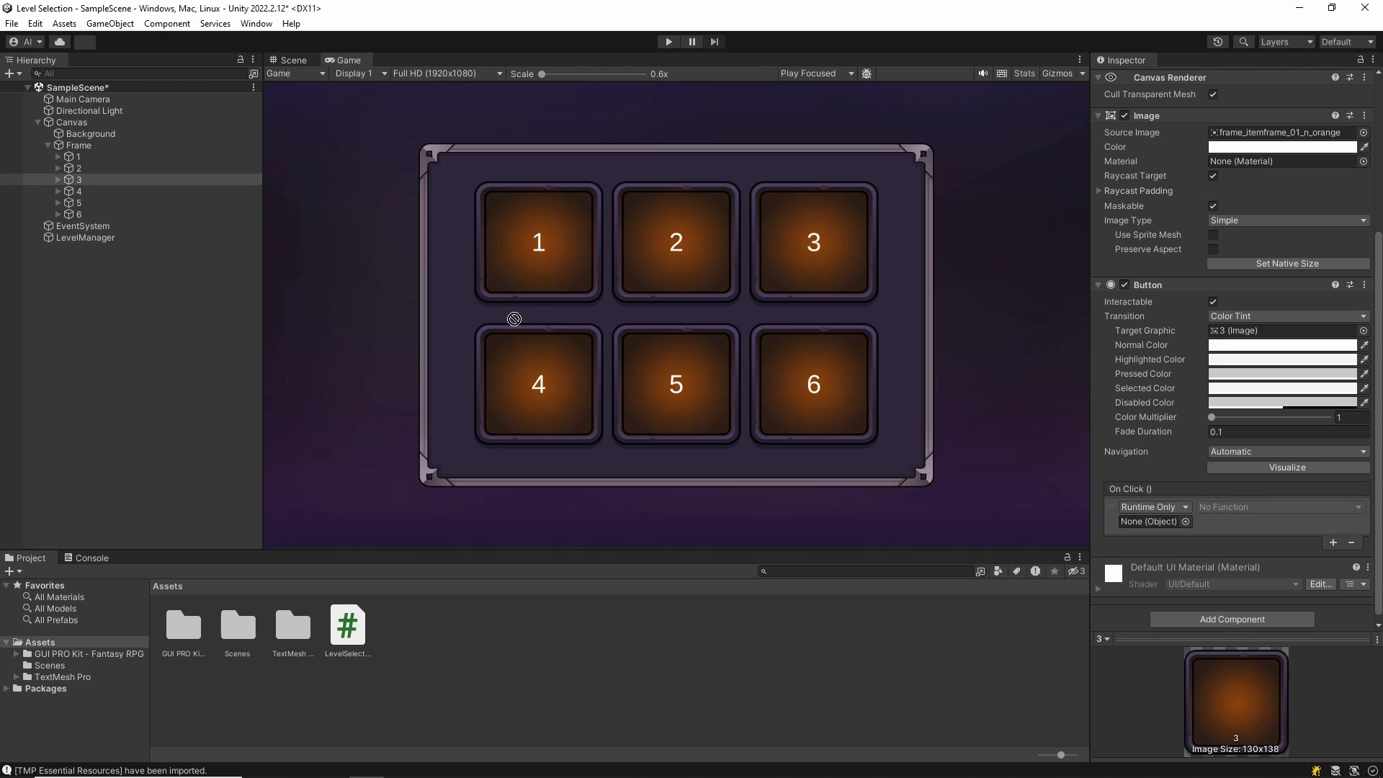
left_click_drag(1178, 514, 1178, 516)
left_click(1239, 507)
mouse_move(1250, 576)
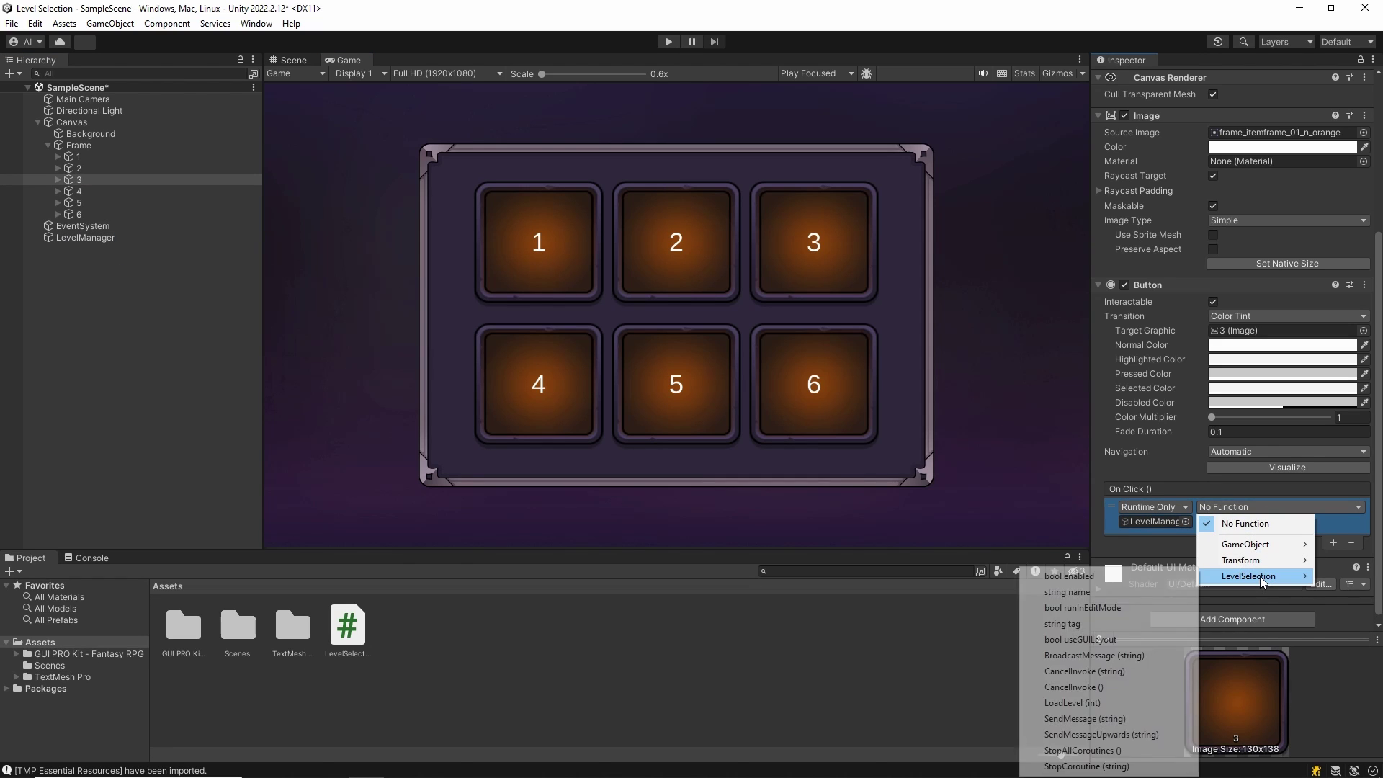
left_click(1072, 702)
left_click(1218, 522)
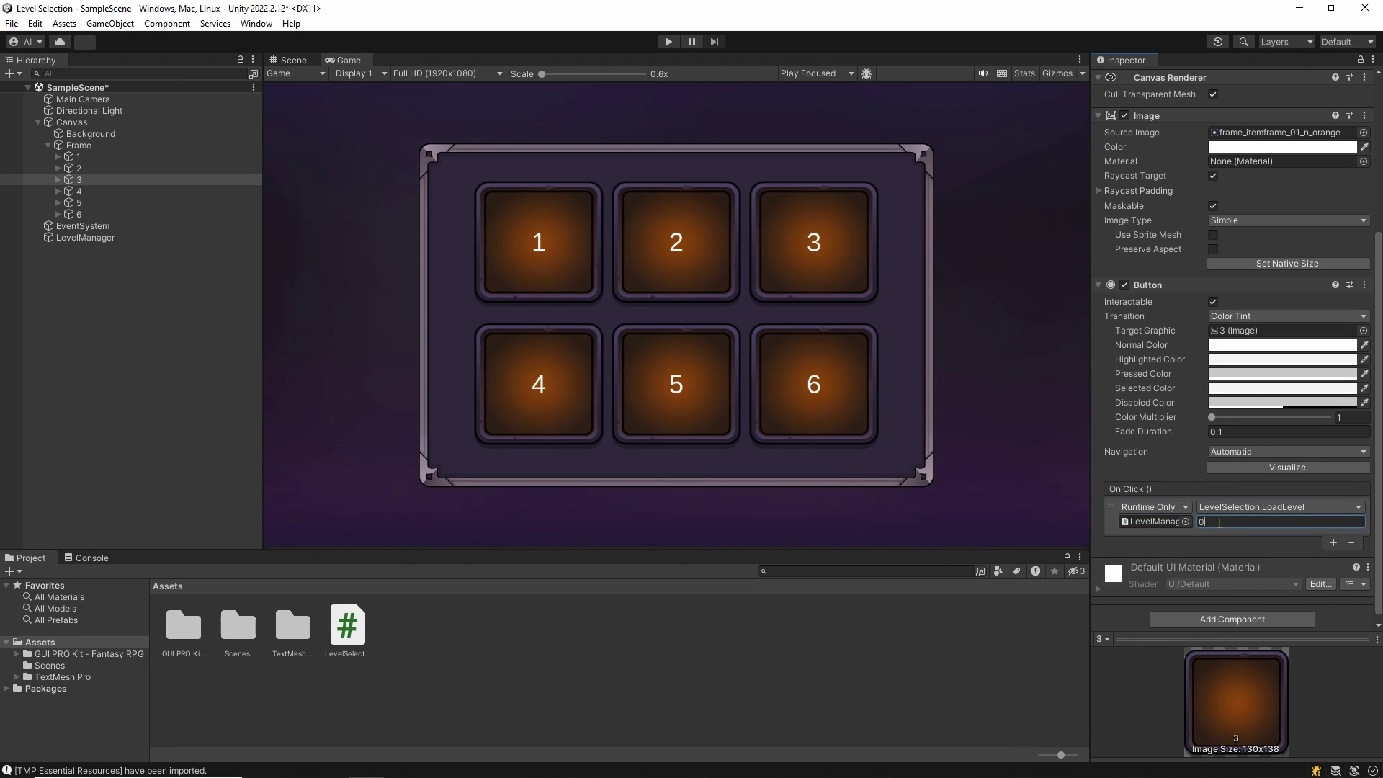
type("3")
key("ctrl+s")
left_click(192, 363)
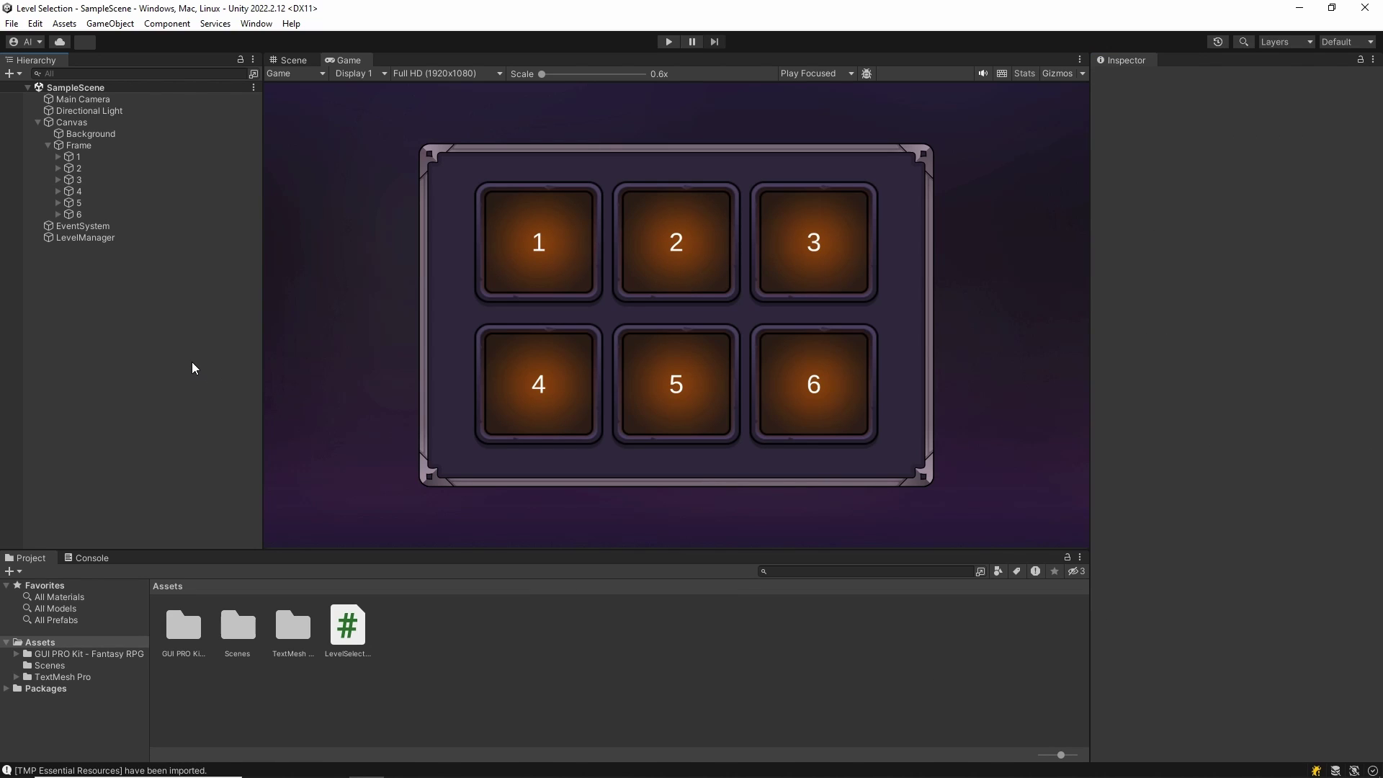
Step: In Play mode, confirm button 1 loads the Level 1 scene, then stop
left_click(662, 43)
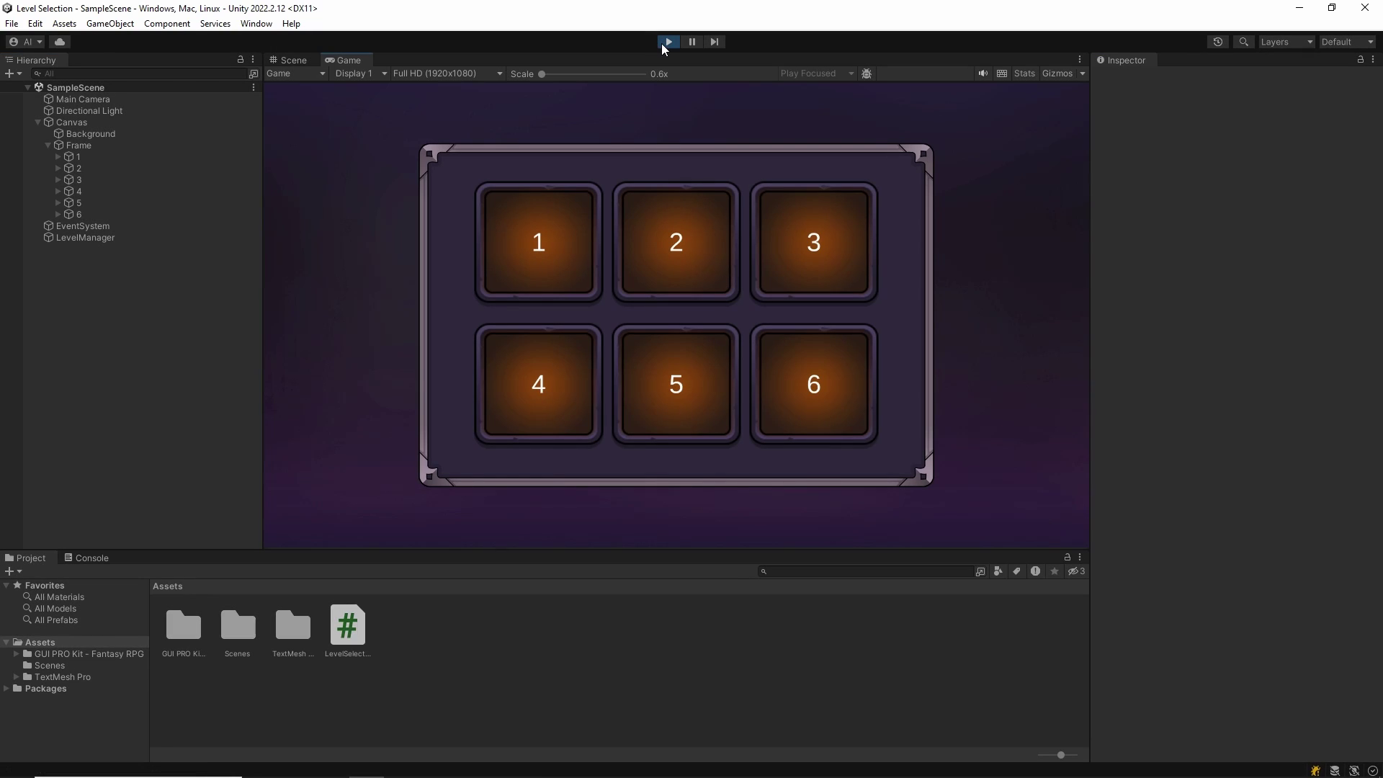
left_click(541, 245)
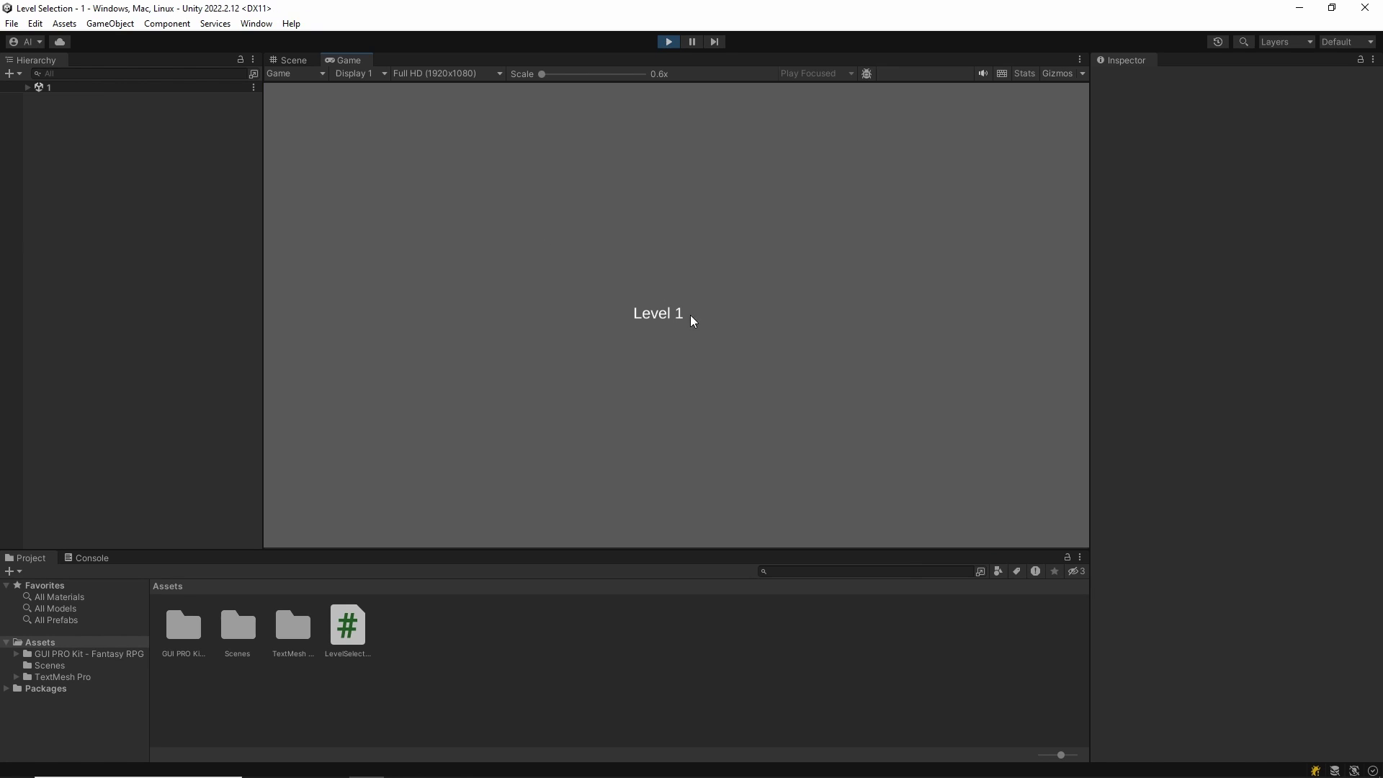
left_click(669, 41)
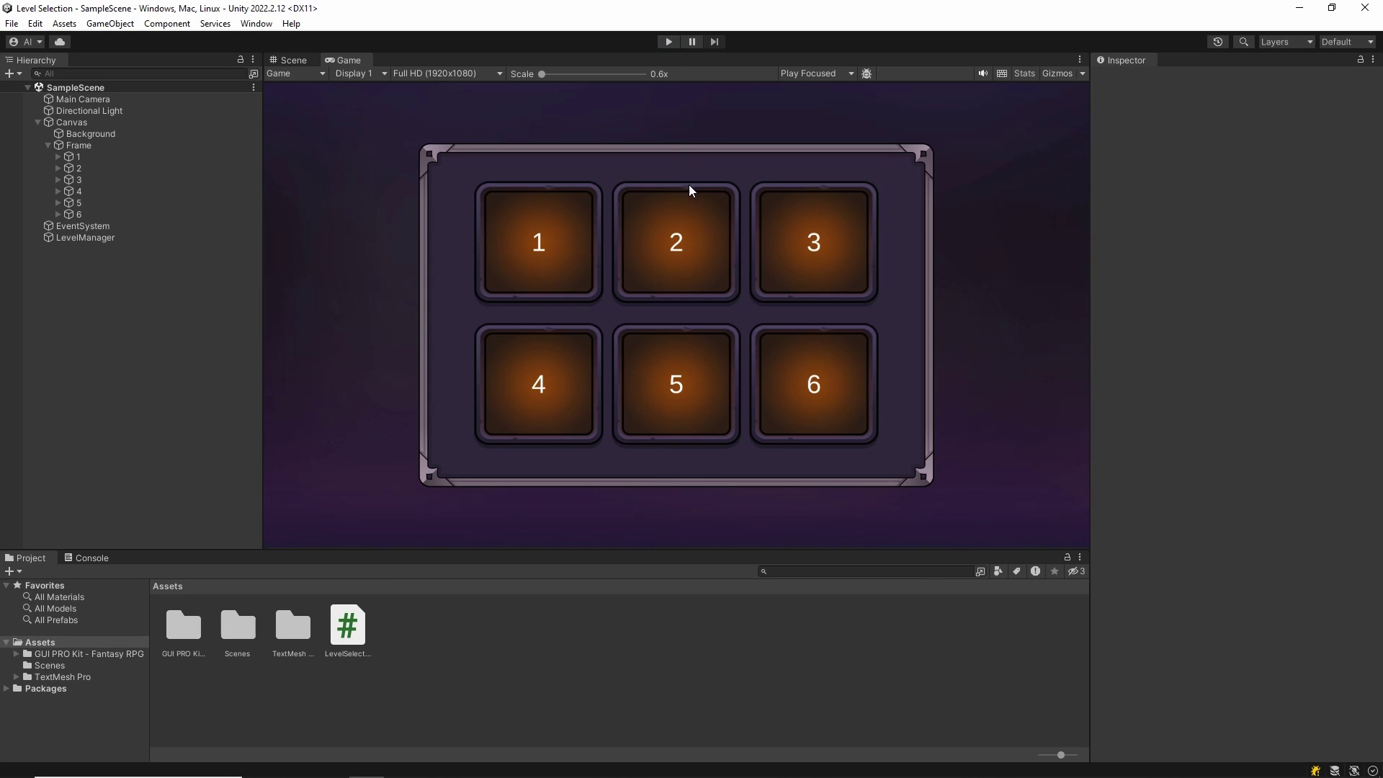
Step: In Play mode, confirm button 2 loads Level 2, then stop and start Play again
left_click(668, 43)
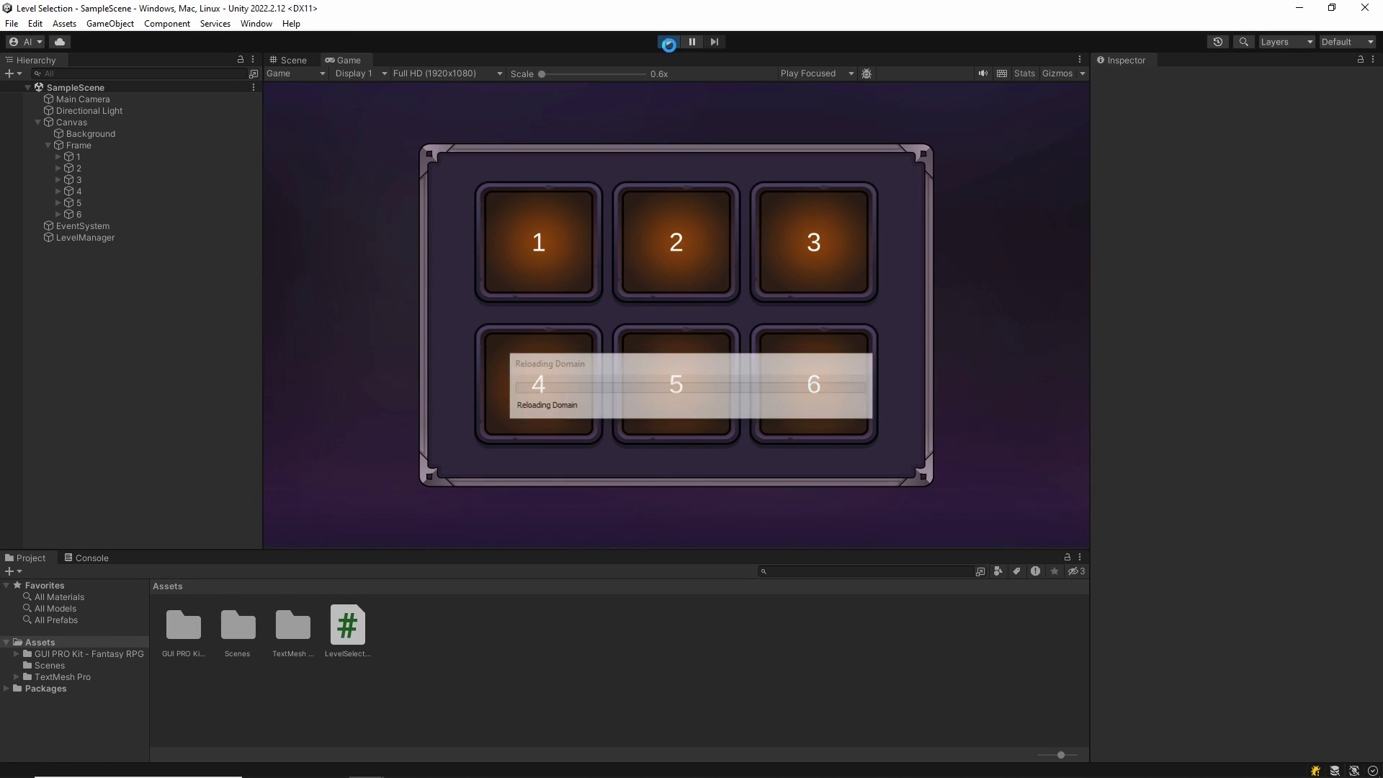
left_click(680, 270)
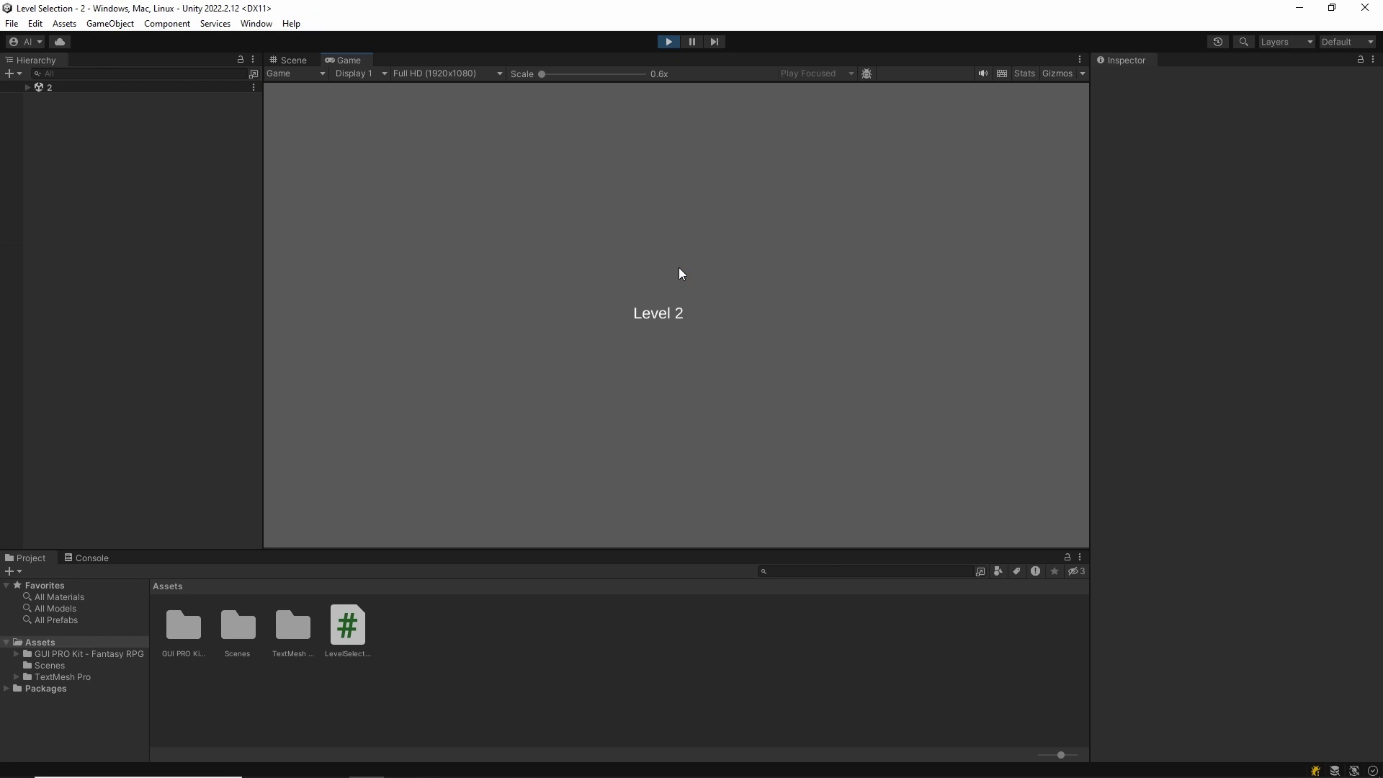
left_click(674, 43)
left_click(675, 42)
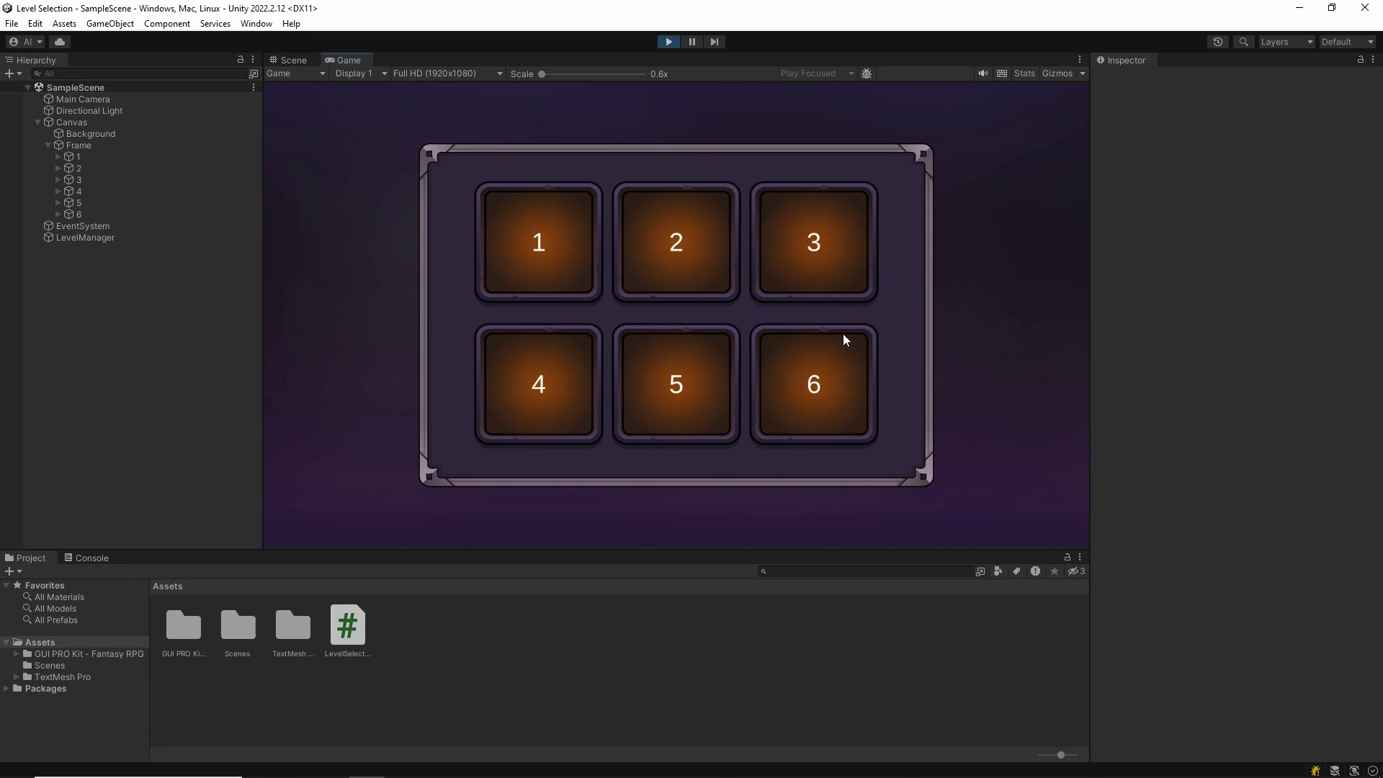